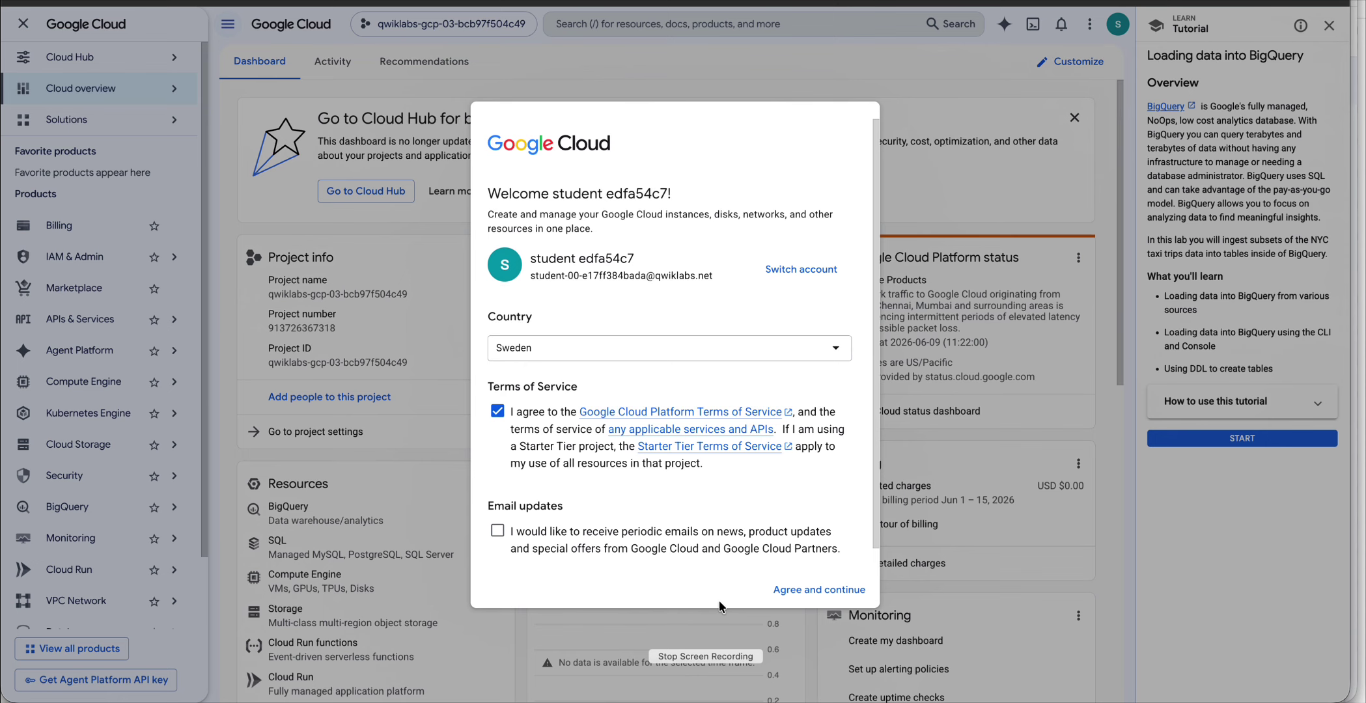
Step: Accept the Google Cloud terms of service and start the Loading data into BigQuery tutorial
click(830, 591)
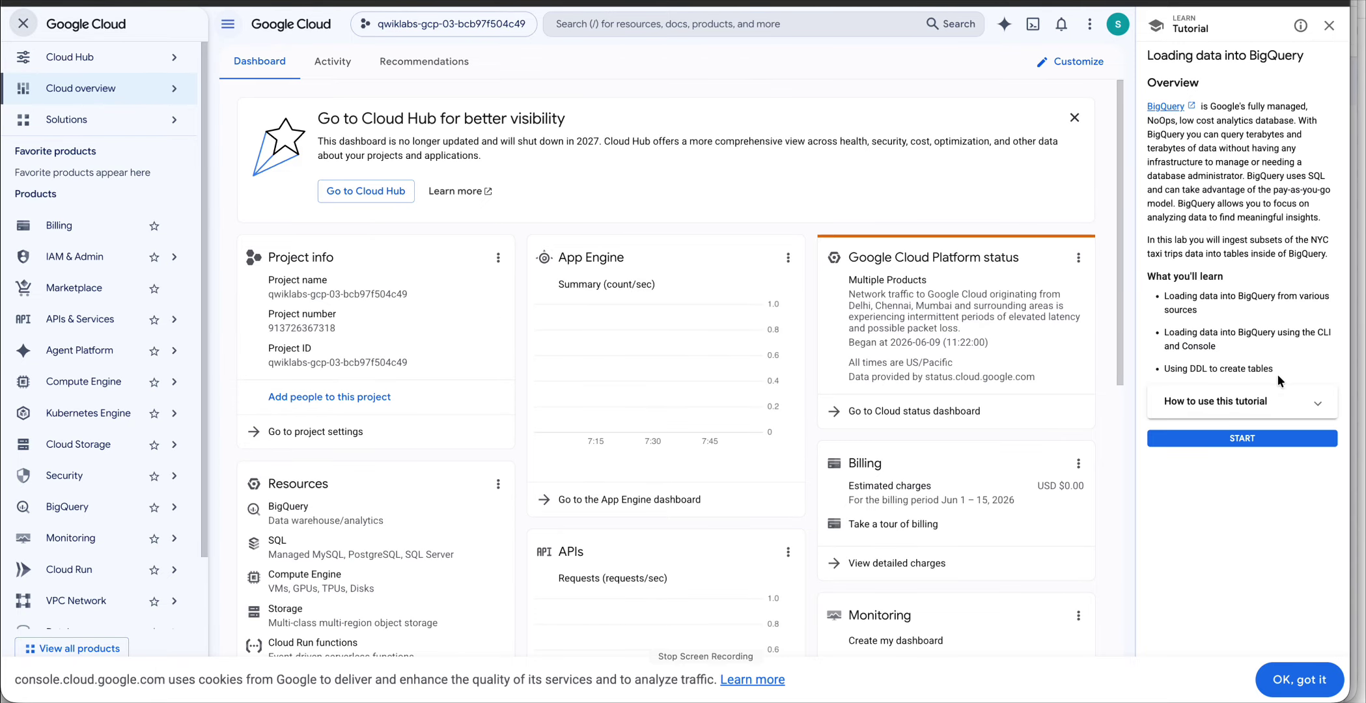
click(1255, 438)
scroll(1242, 489, down, 1)
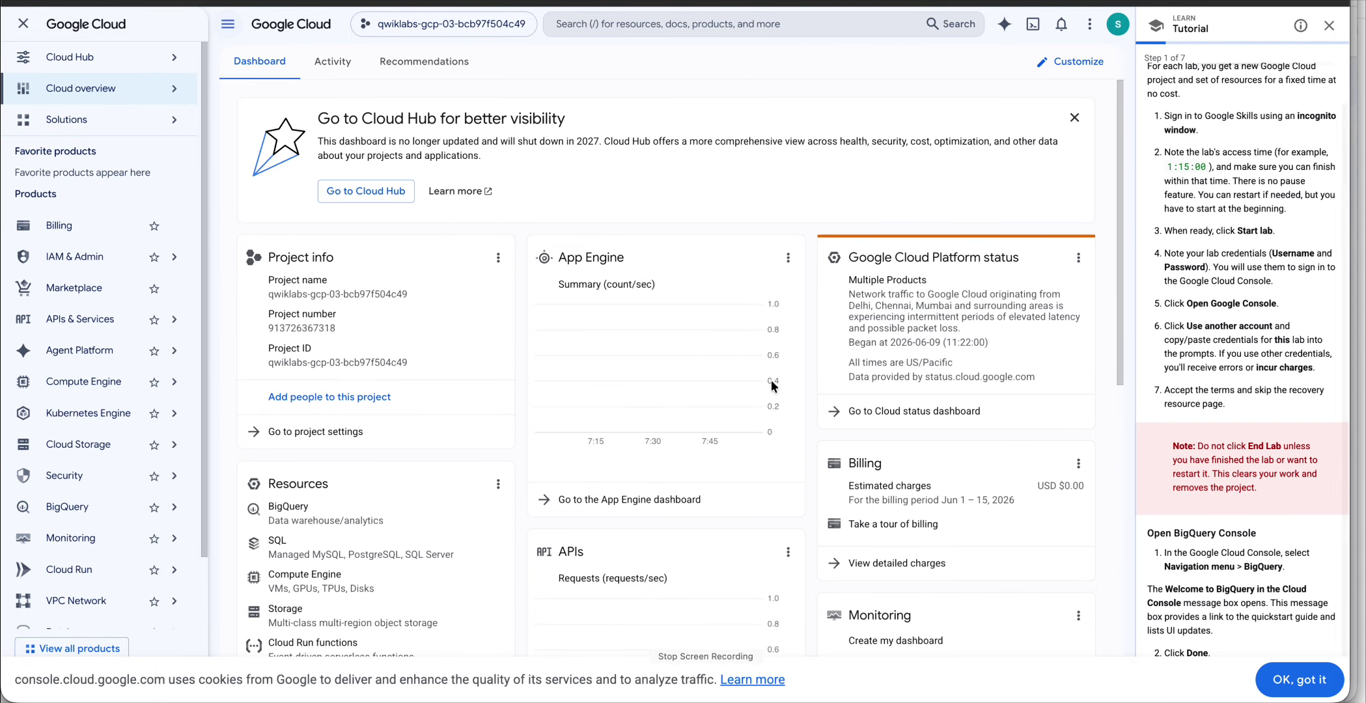
Step: Find BigQuery through the console search, open it, and dismiss the welcome message and the Studio news banner
double_click(1262, 568)
key(ctrl+c)
click(611, 25)
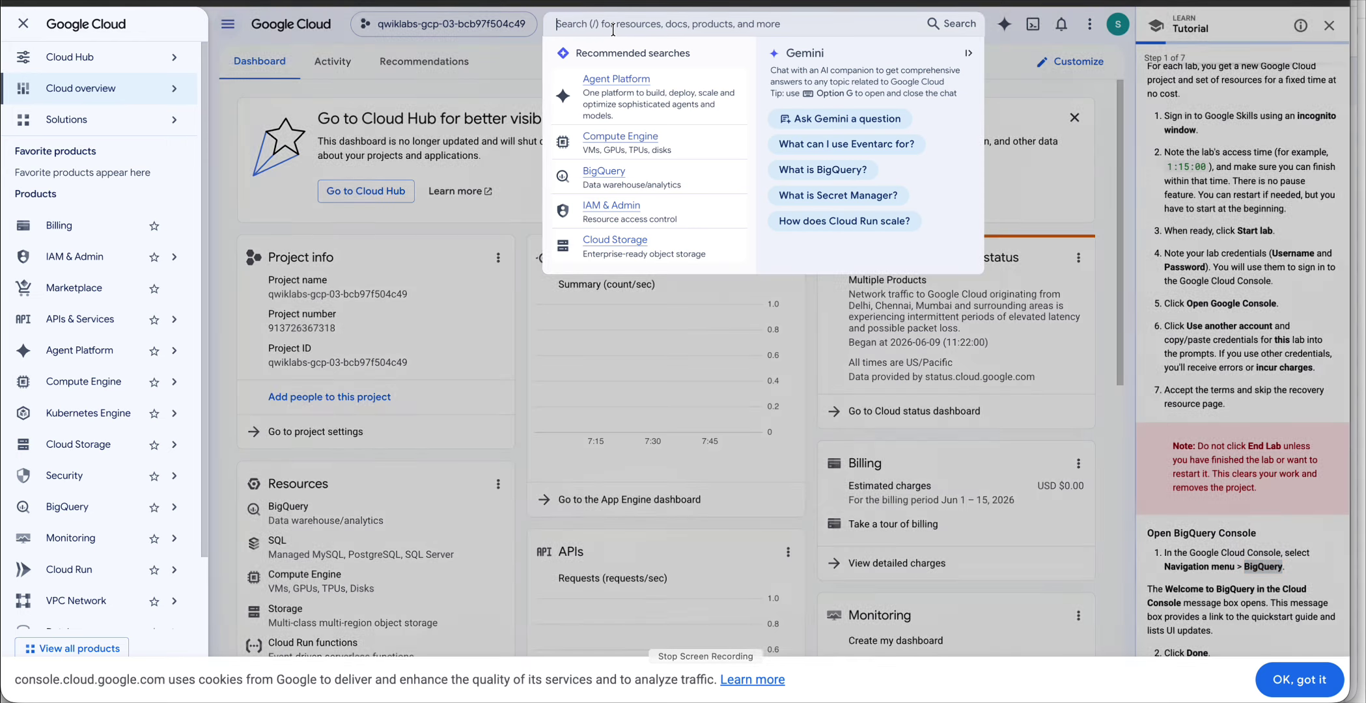
click(407, 162)
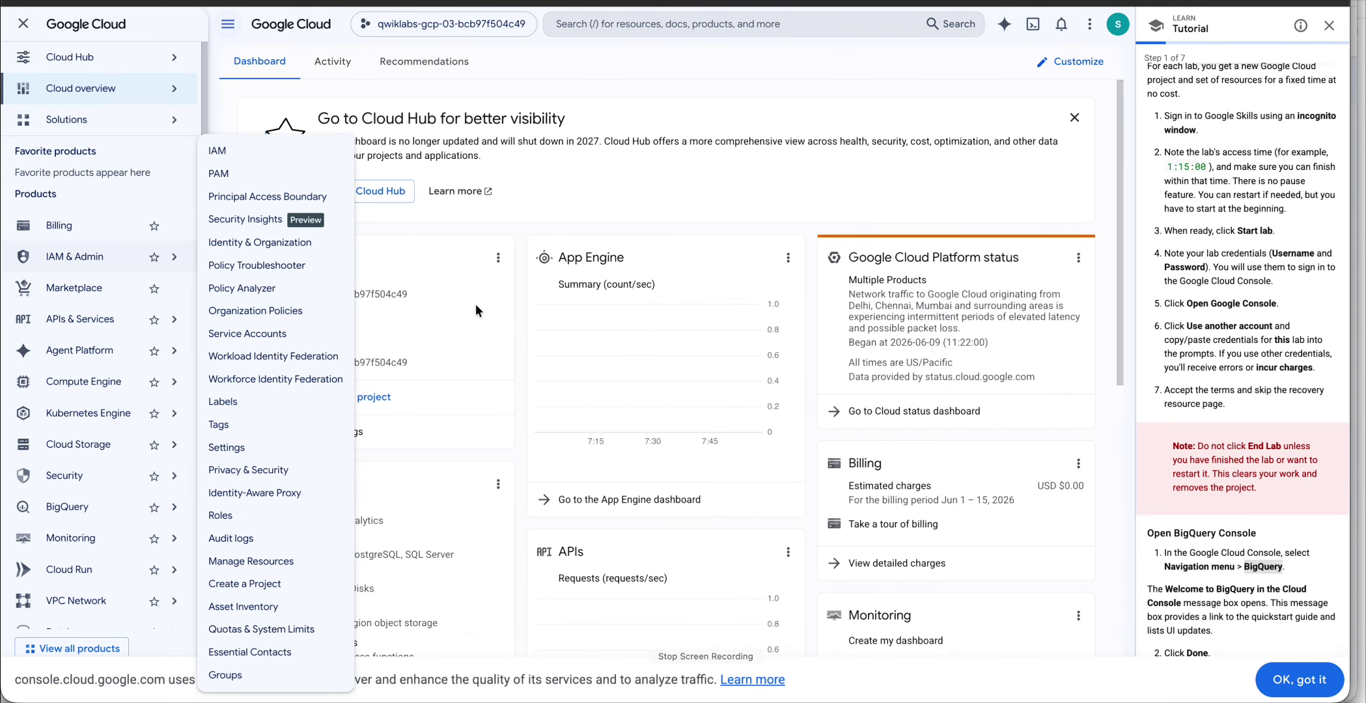
click(678, 24)
key(ctrl+v)
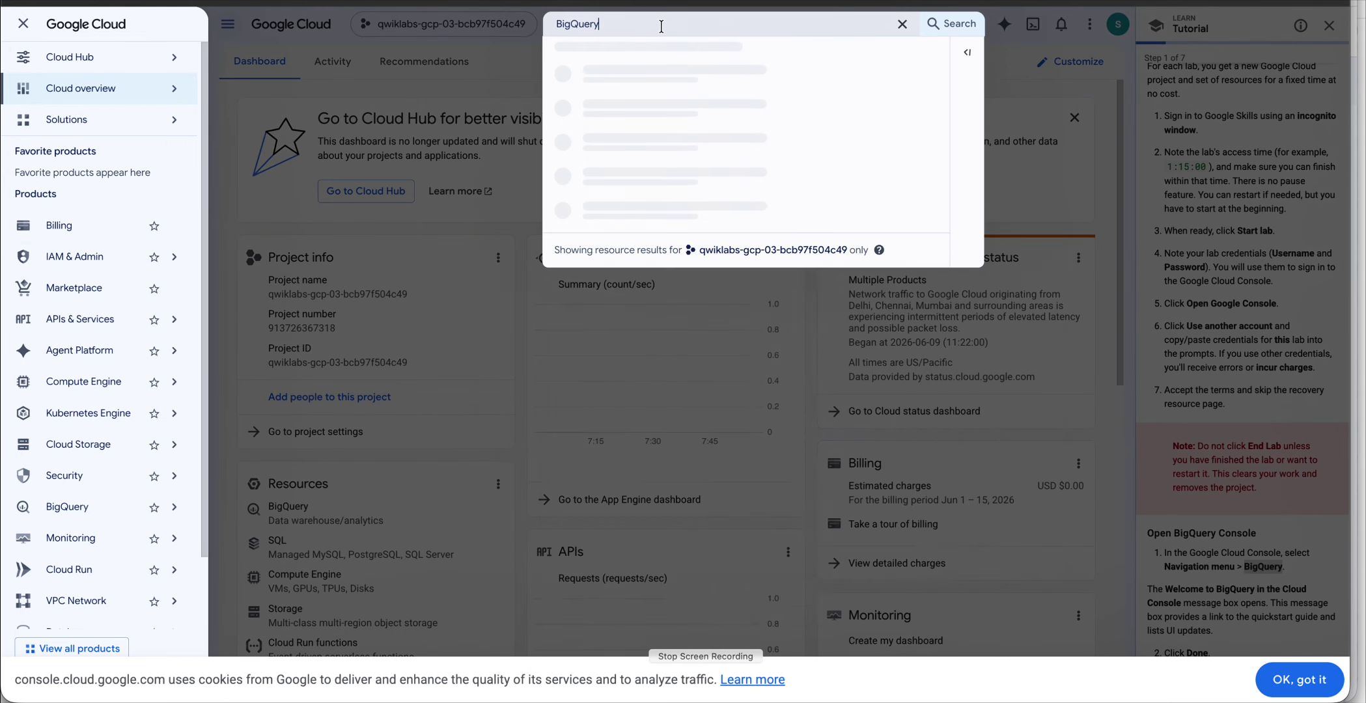
click(614, 277)
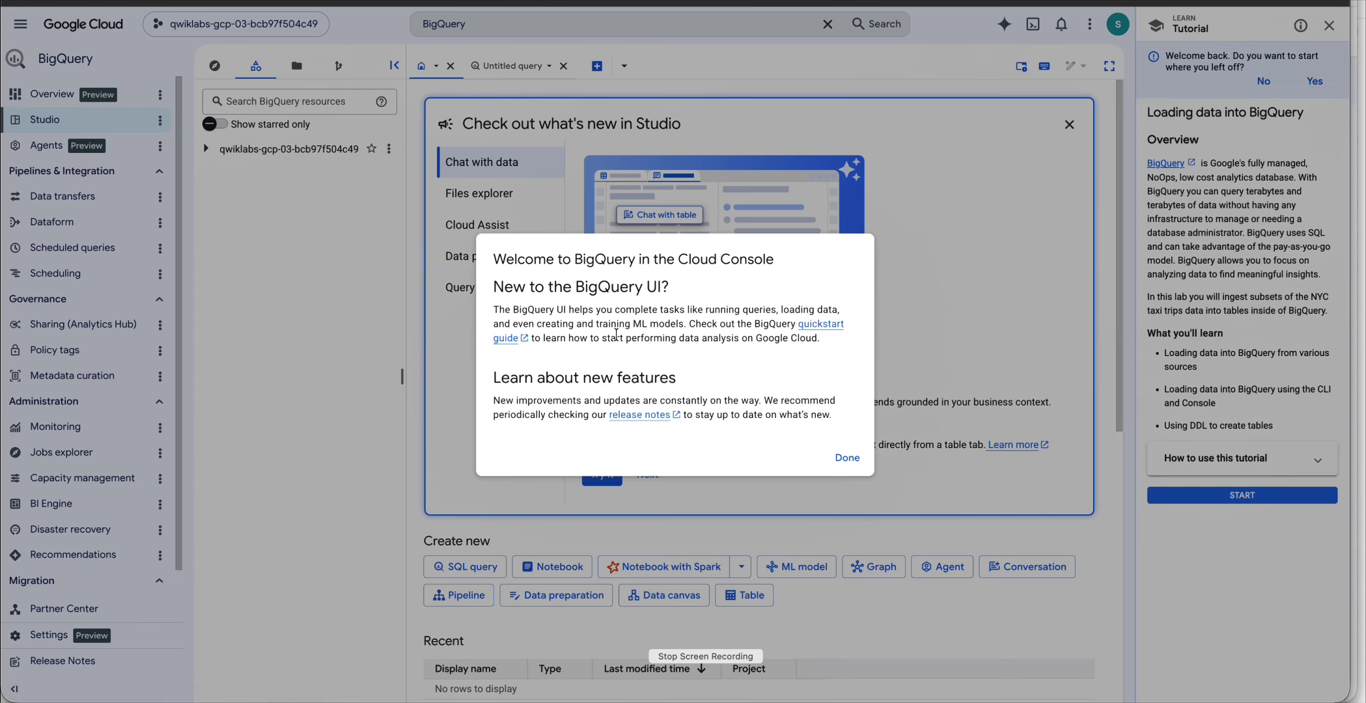
click(846, 459)
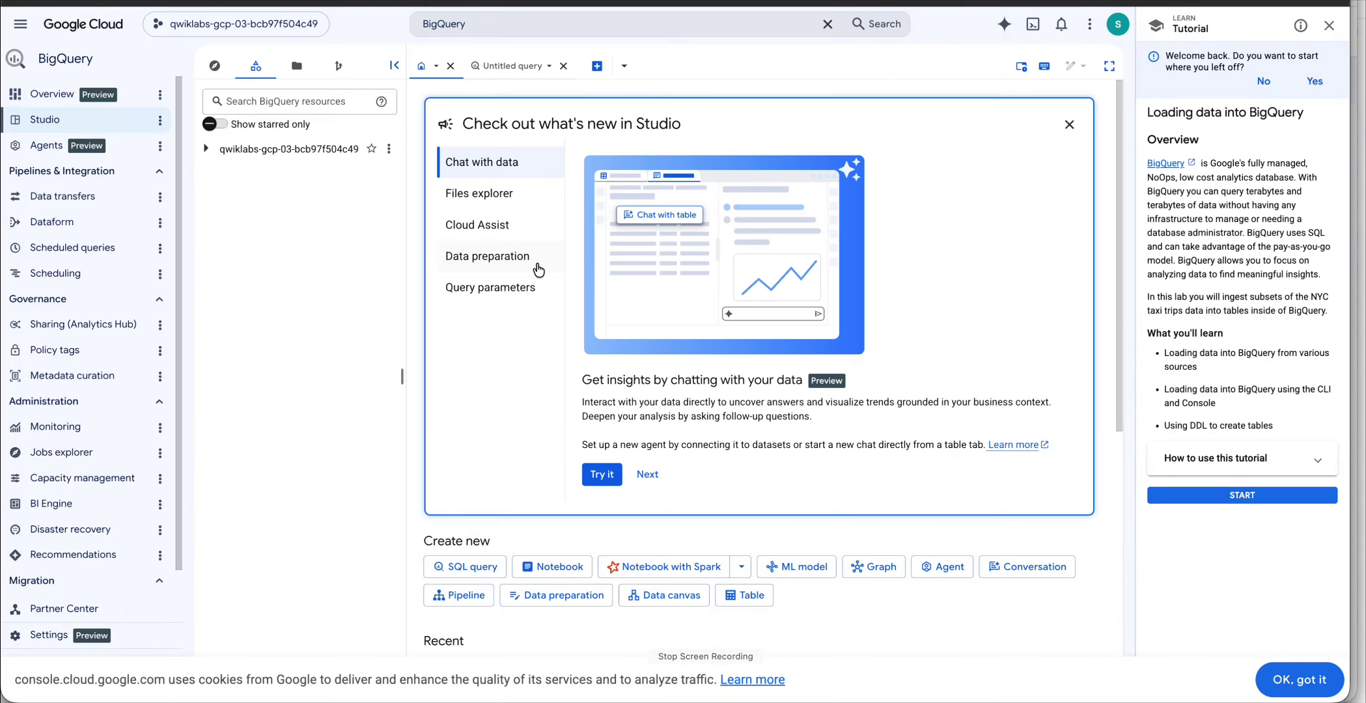
click(1071, 128)
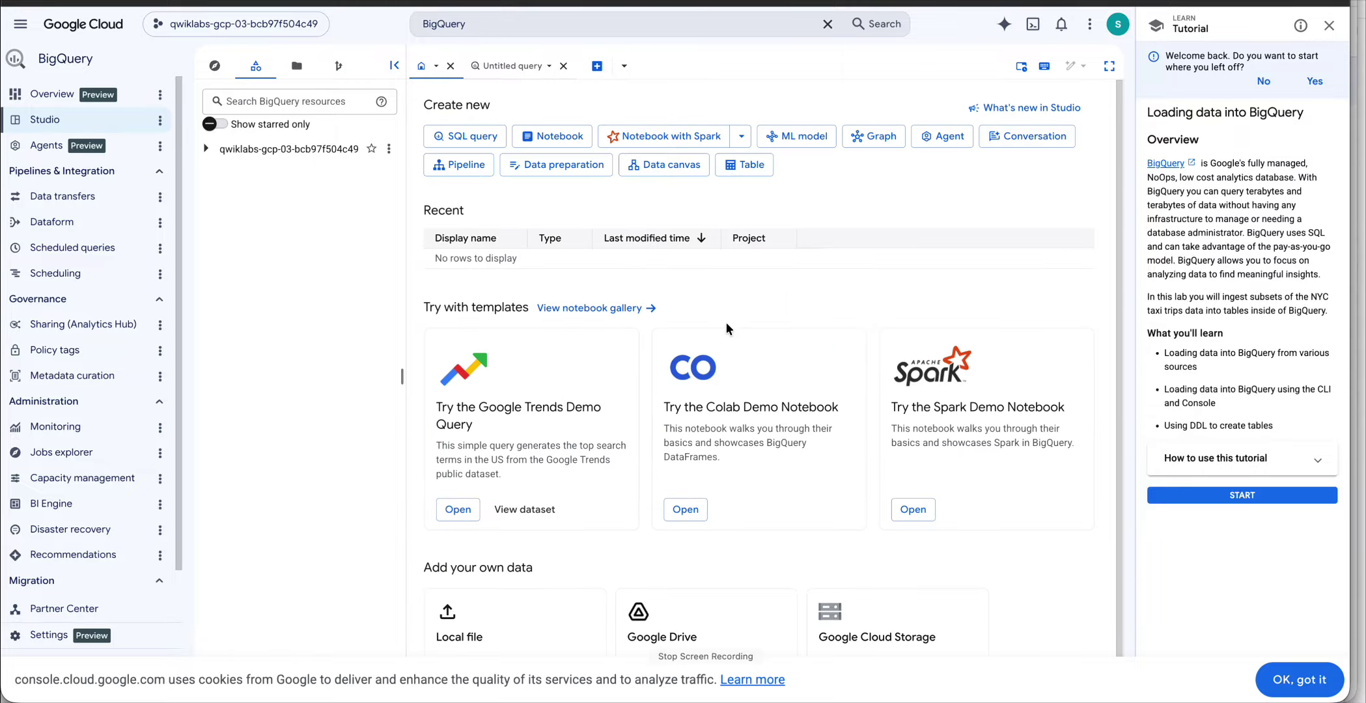
Step: Start the tutorial again, accept the cookie notice, and advance to Task 1 on creating a dataset
click(1250, 496)
scroll(1287, 573, down, 3)
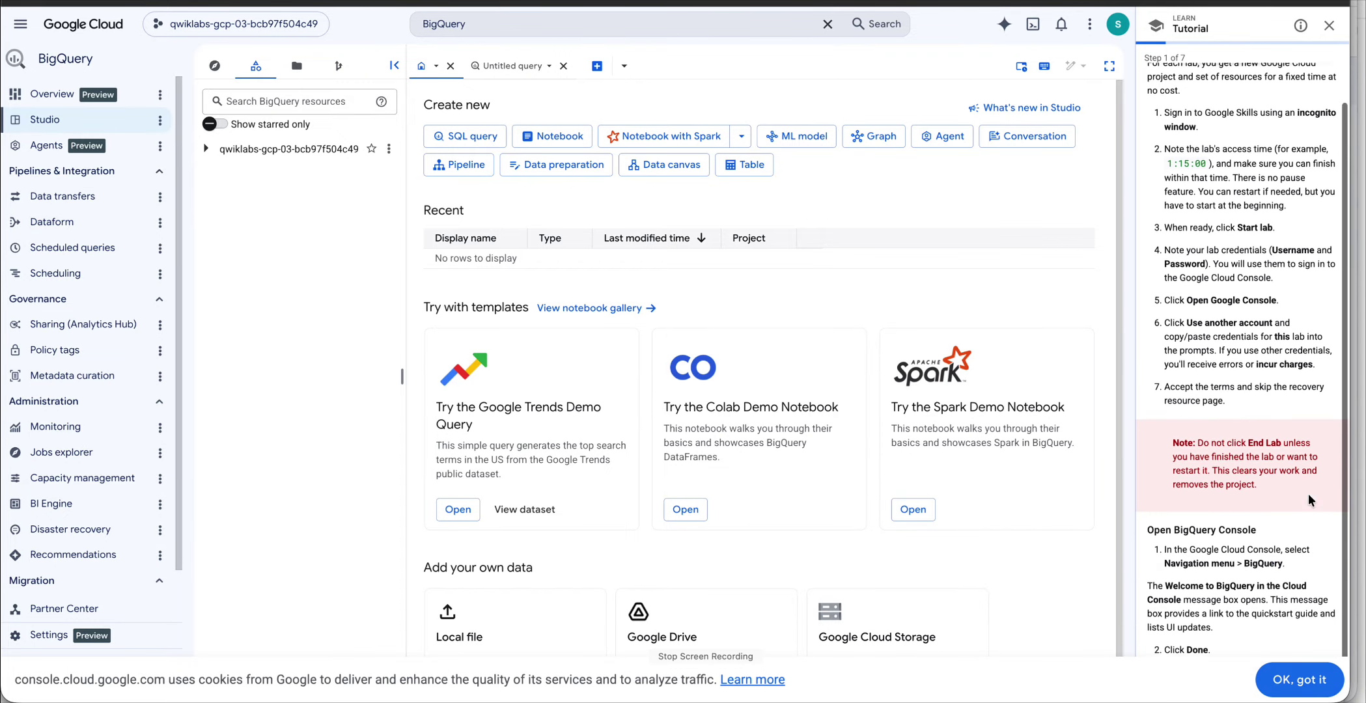
click(1299, 679)
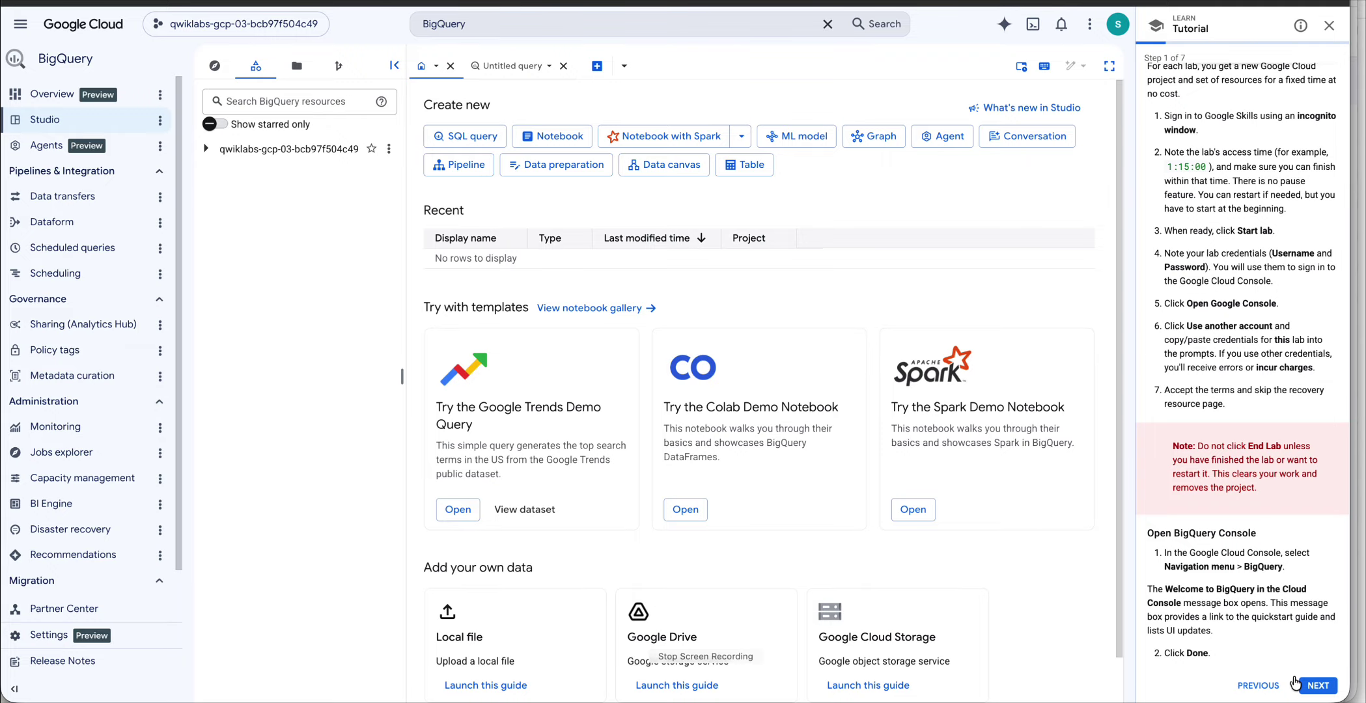
click(1324, 685)
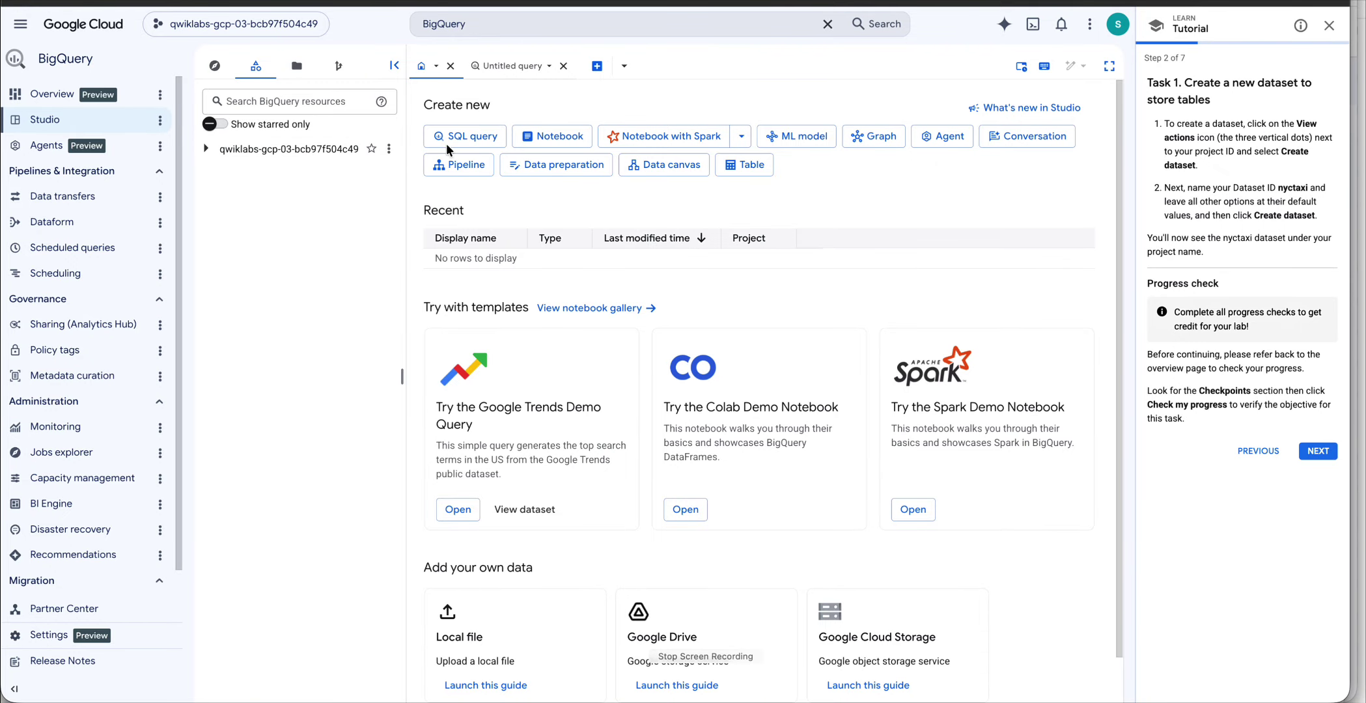
click(207, 151)
click(215, 124)
click(389, 149)
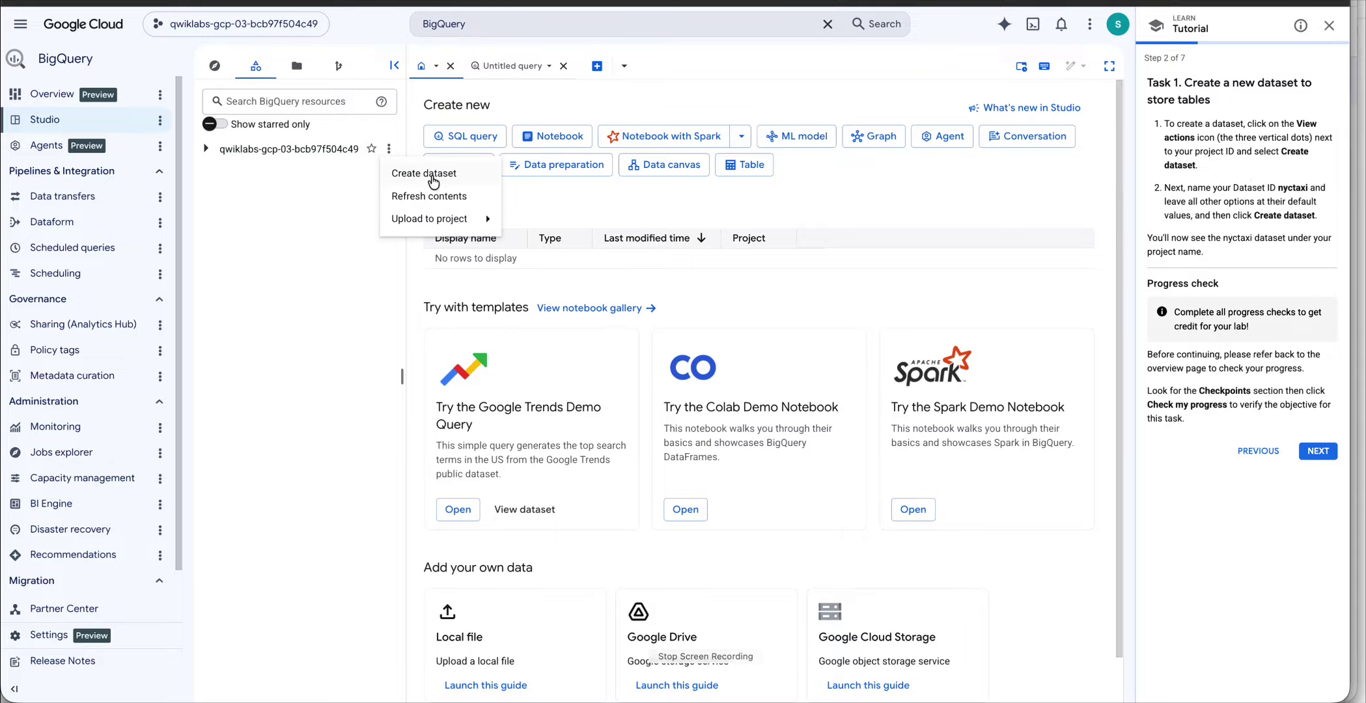
click(1276, 209)
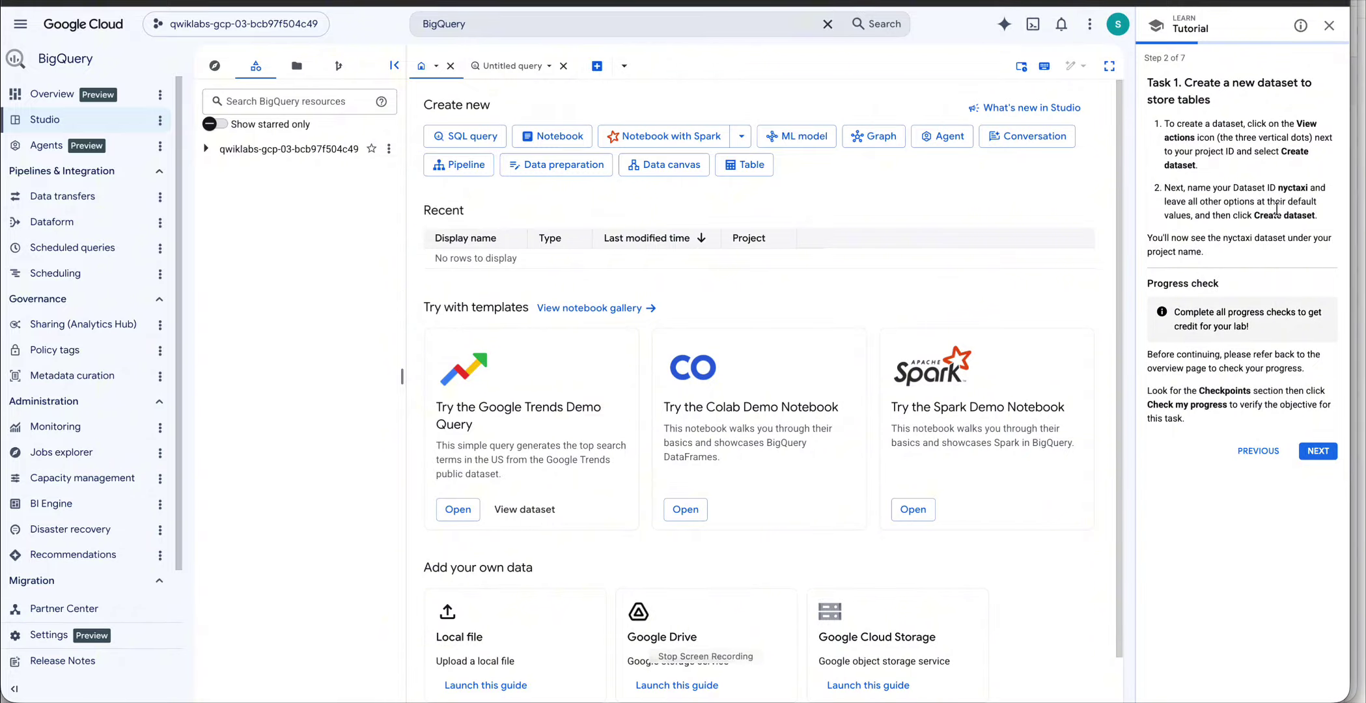
Step: Create a dataset with the ID nyctaxi in the lab project, keeping all other options at their defaults
double_click(1299, 186)
click(389, 149)
click(430, 175)
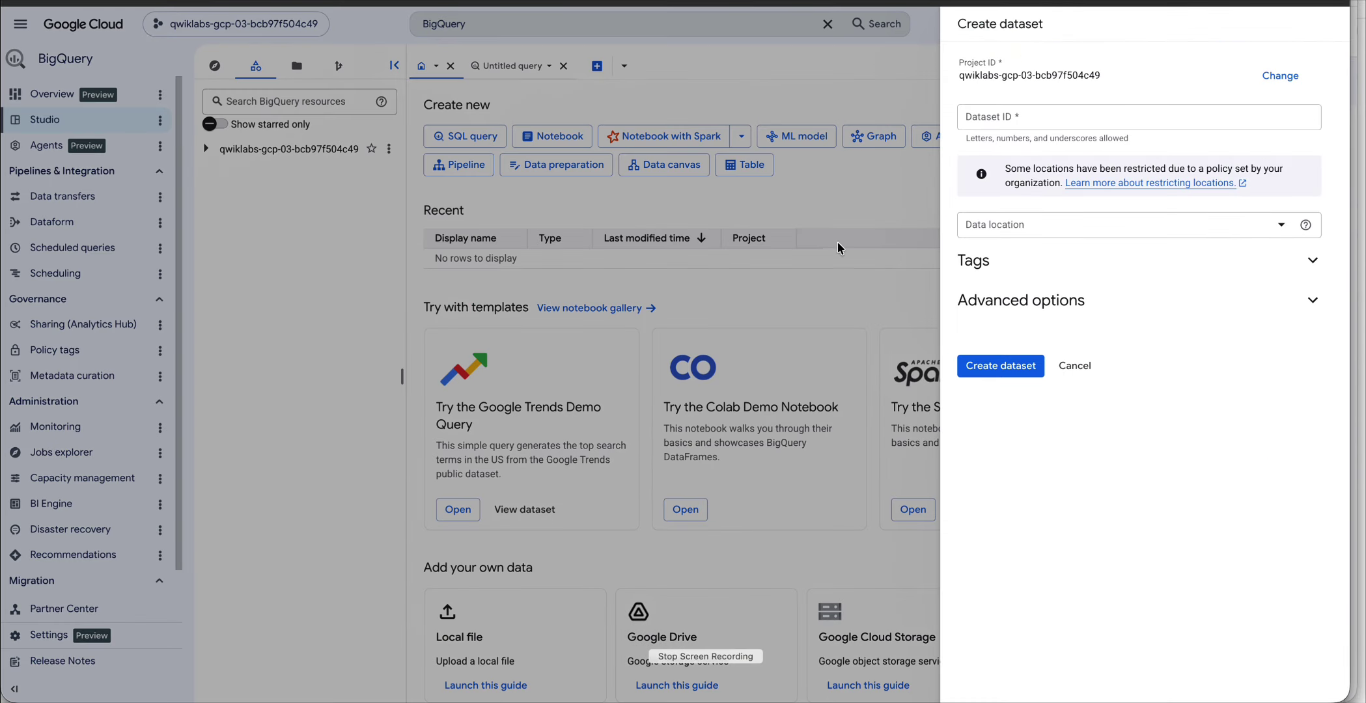
click(1020, 118)
text(nyctaxi)
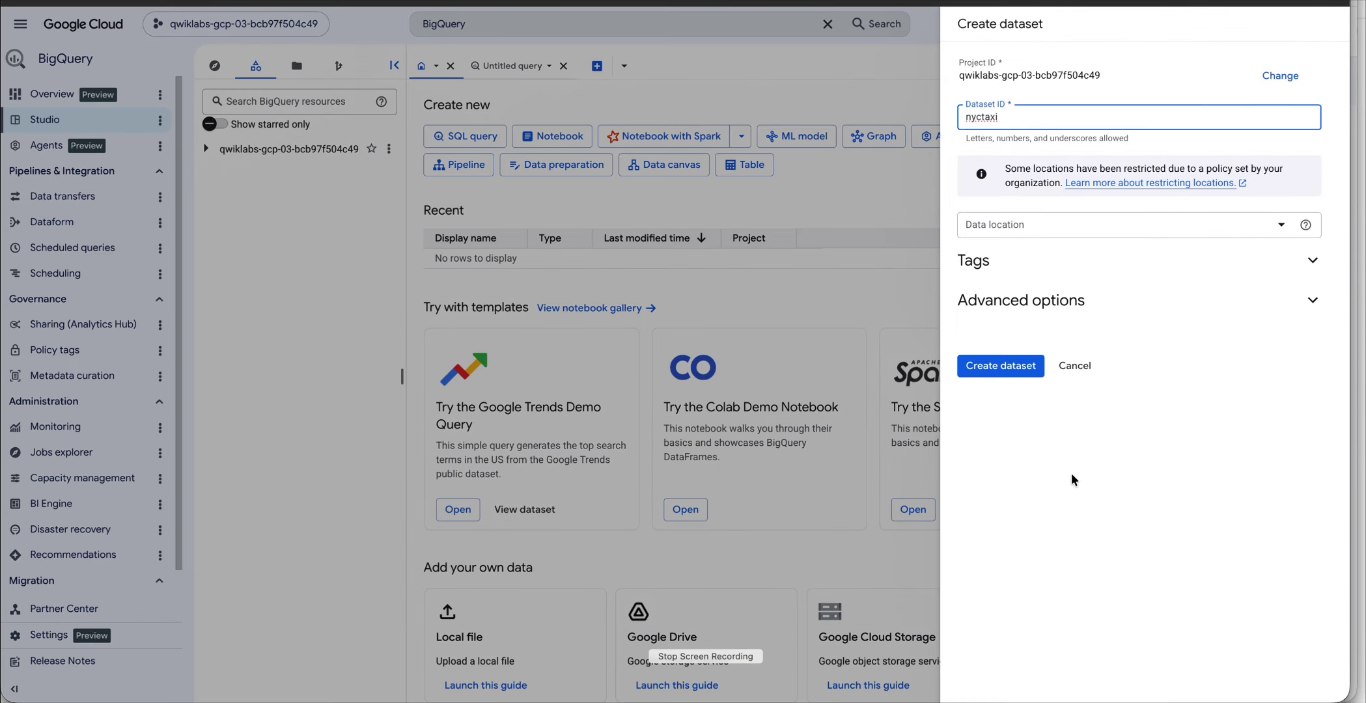
click(1207, 339)
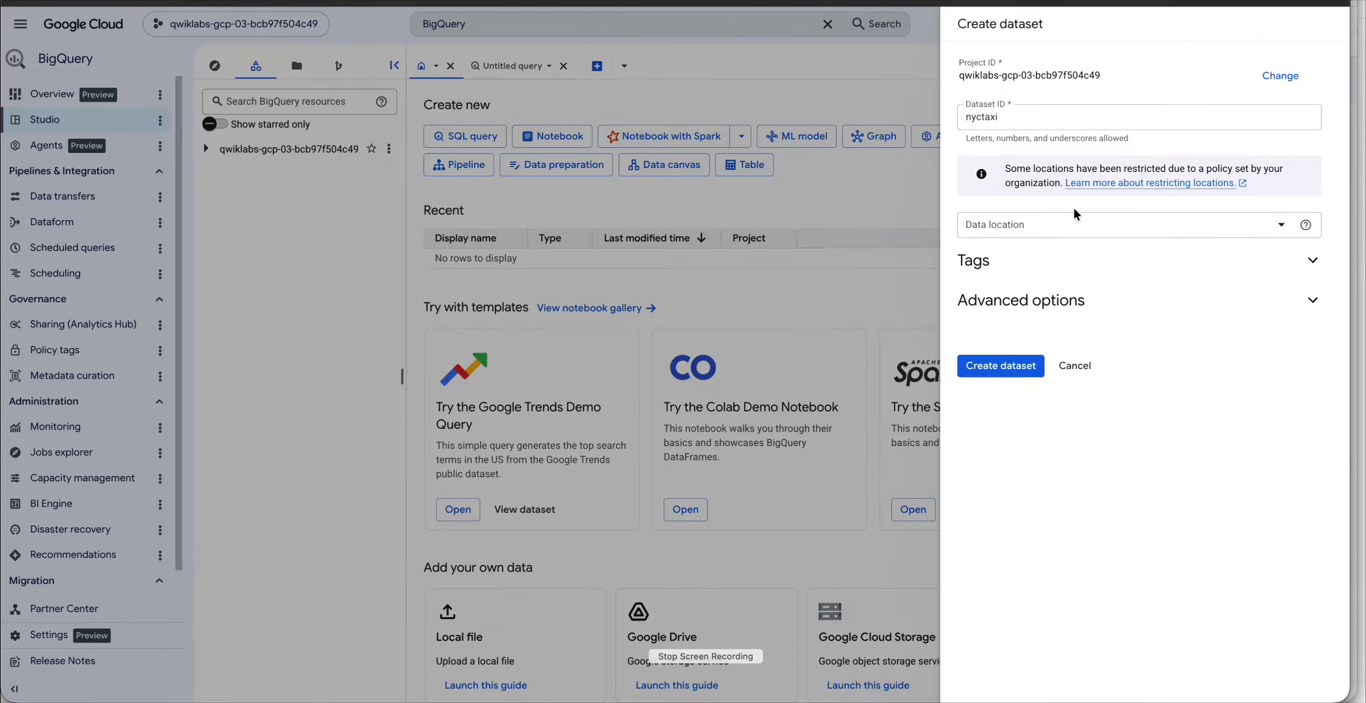
click(1003, 367)
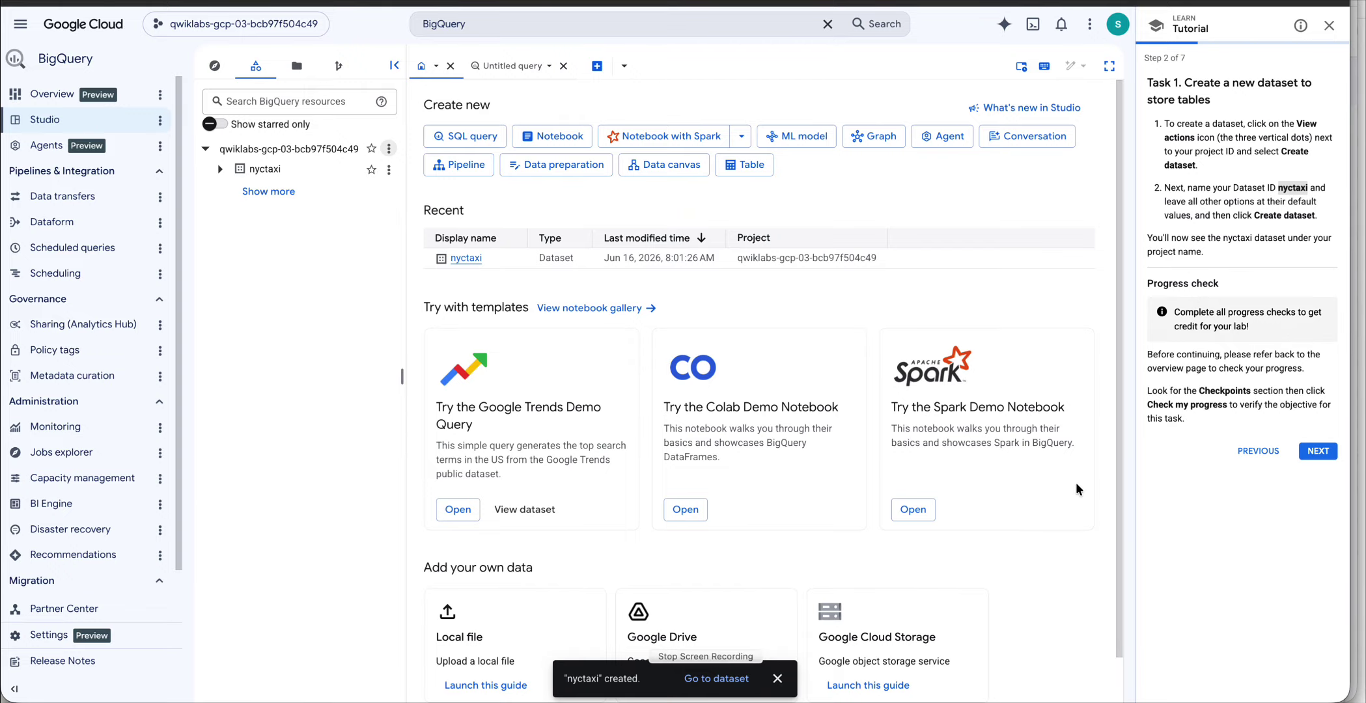
Step: Switch to the Google Skills lab page, check progress for the Task 1 dataset objective, and close the lab setup panel
key(ctrl+Up)
click(875, 244)
scroll(883, 460, down, 12)
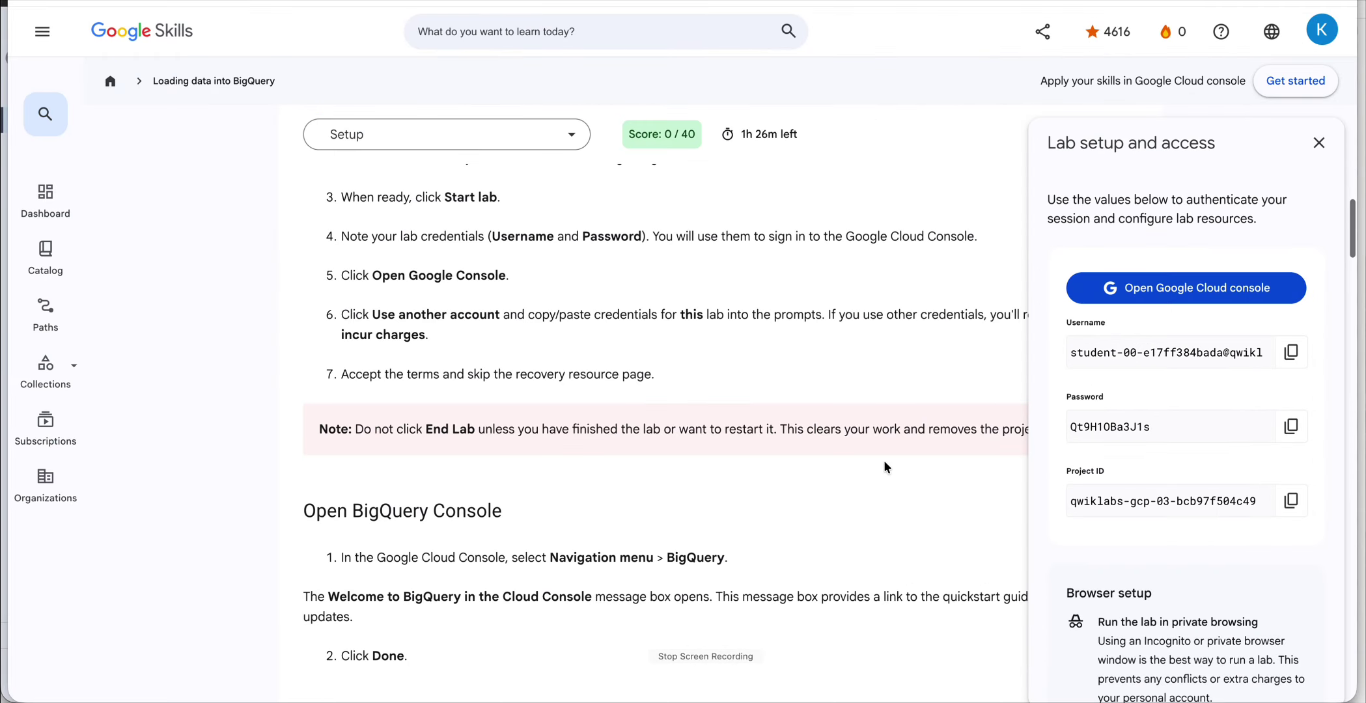
scroll(883, 460, down, 4)
scroll(884, 460, up, 4)
scroll(884, 460, down, 5)
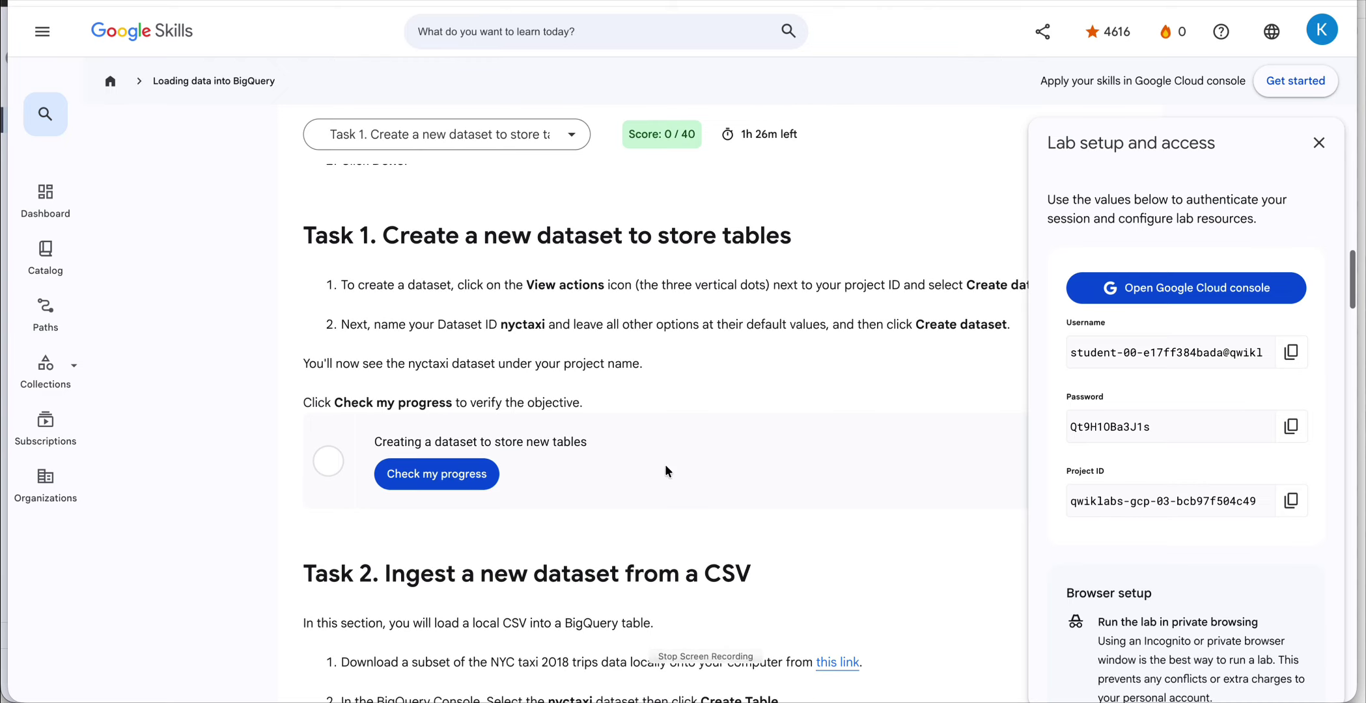
click(419, 478)
click(1319, 143)
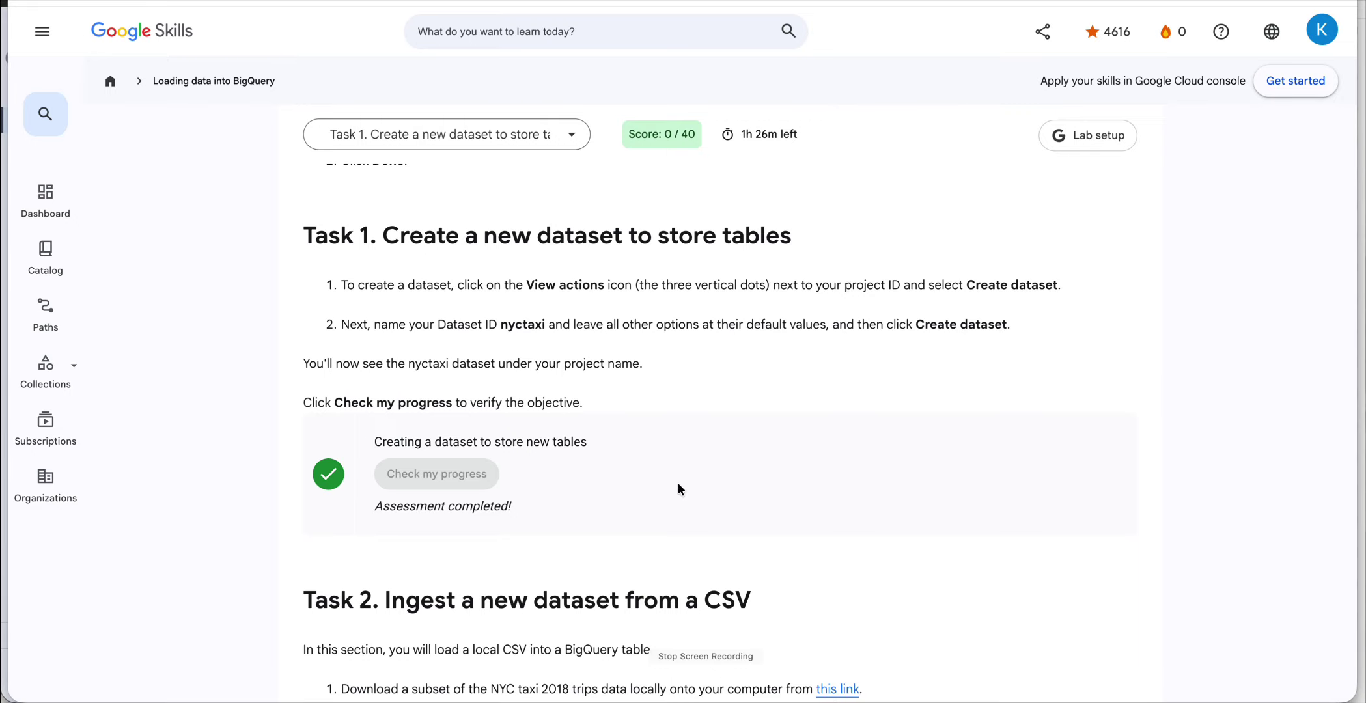
Step: Download the NYC taxi 2018 trips CSV file from the link in the Task 2 instructions
scroll(562, 582, down, 6)
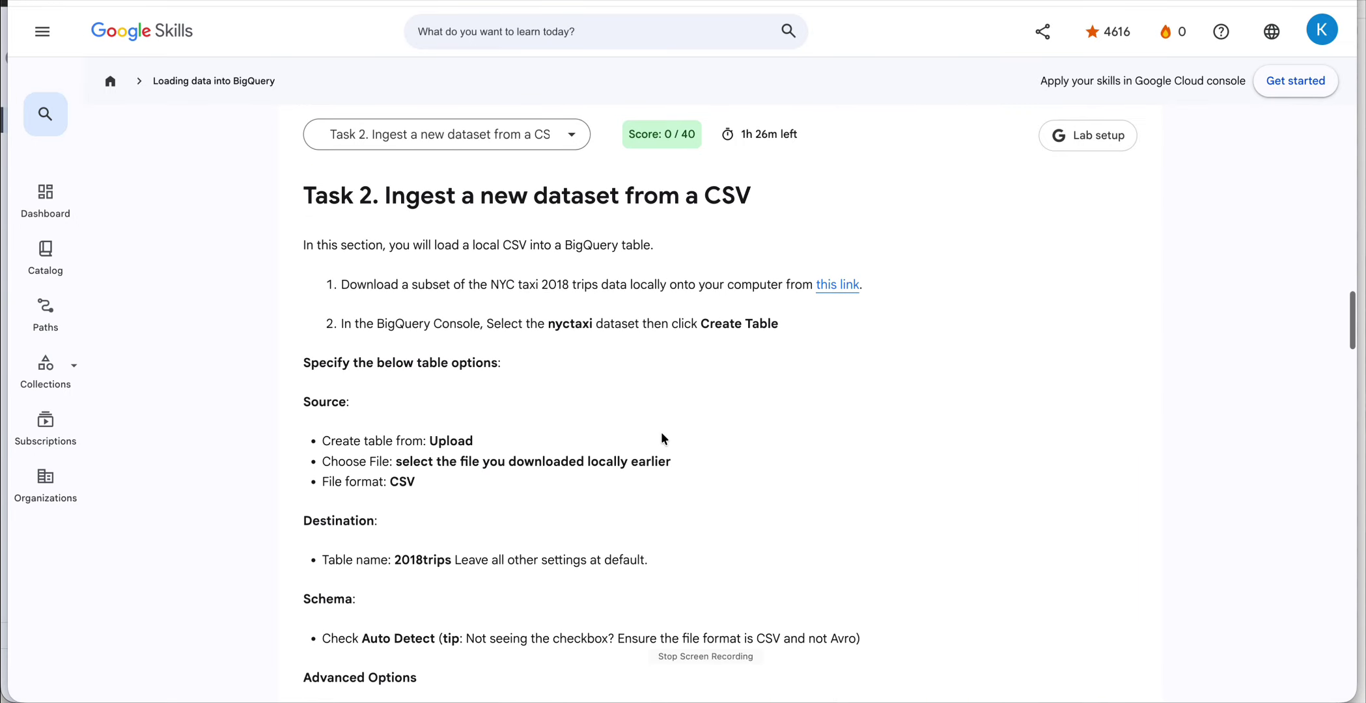
click(845, 287)
scroll(622, 409, down, 3)
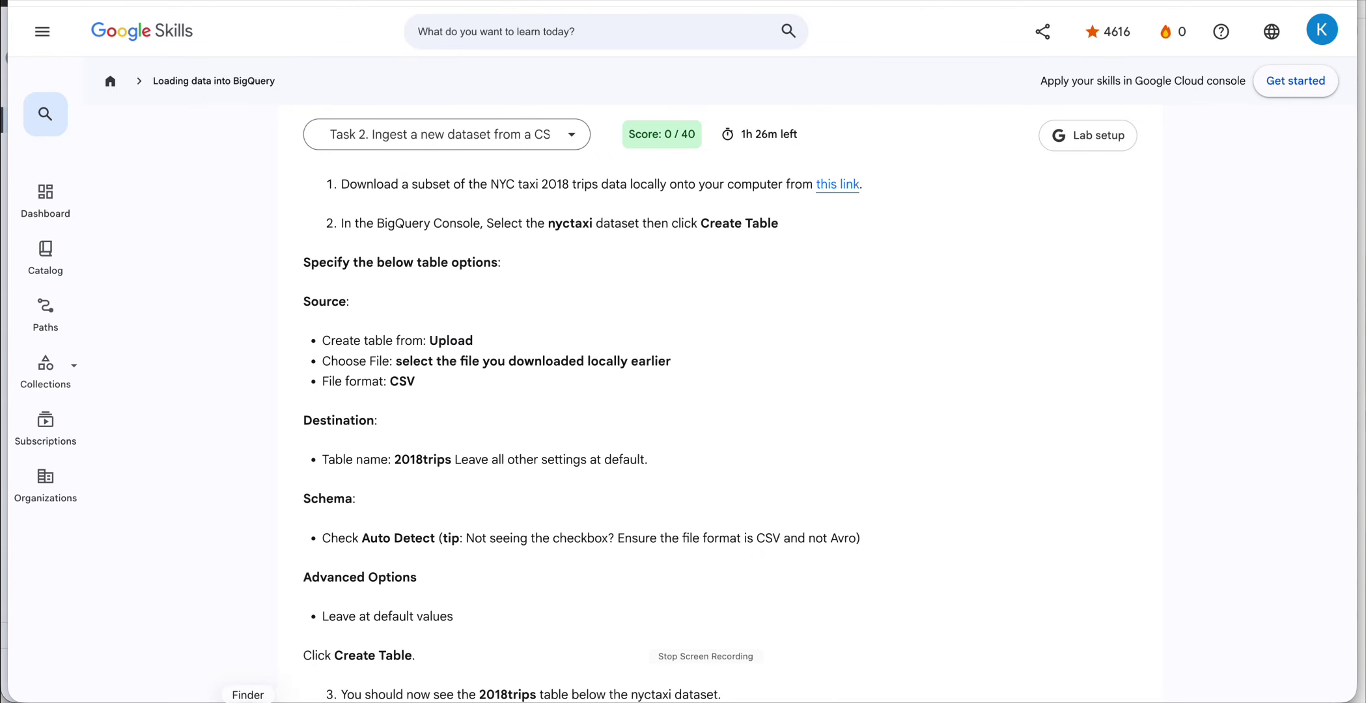
Step: Open nyc_tlc_yellow_trips_2018_subset_1.csv from Finder and look through its columns and rows
click(247, 700)
double_click(224, 31)
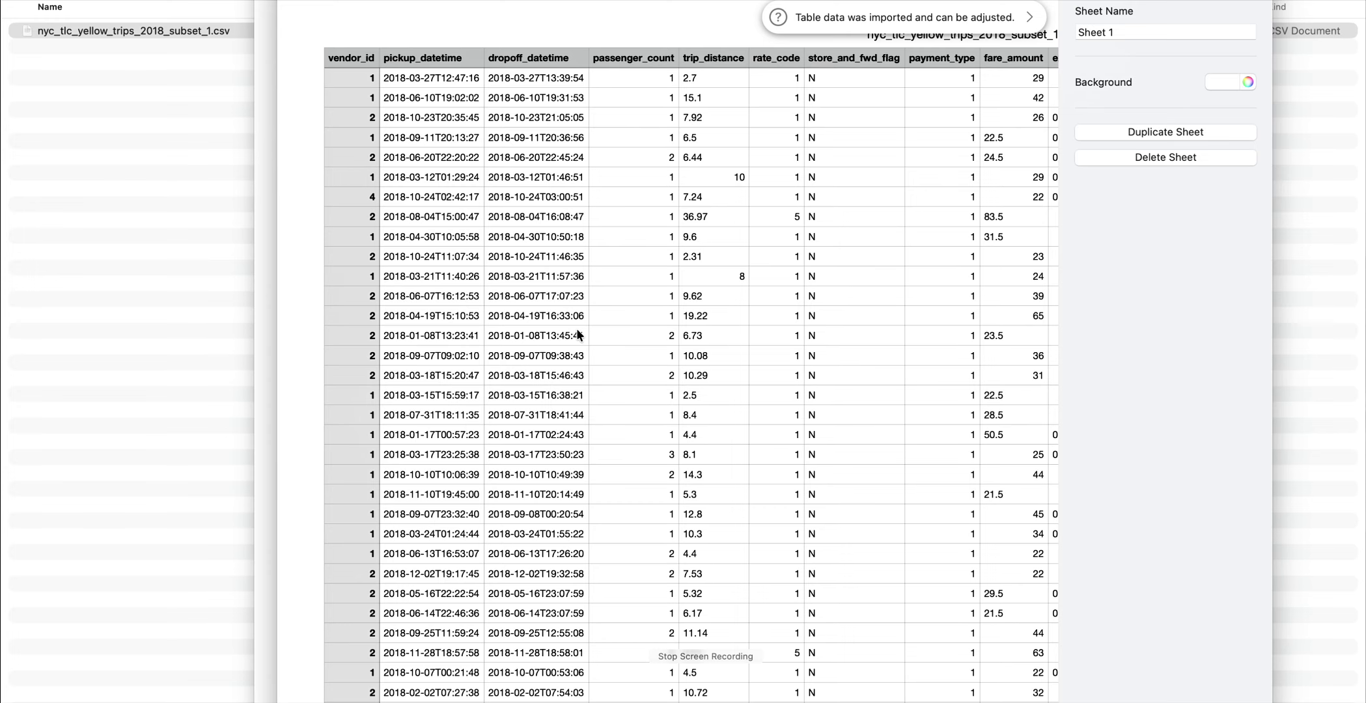
scroll(744, 368, right, 15)
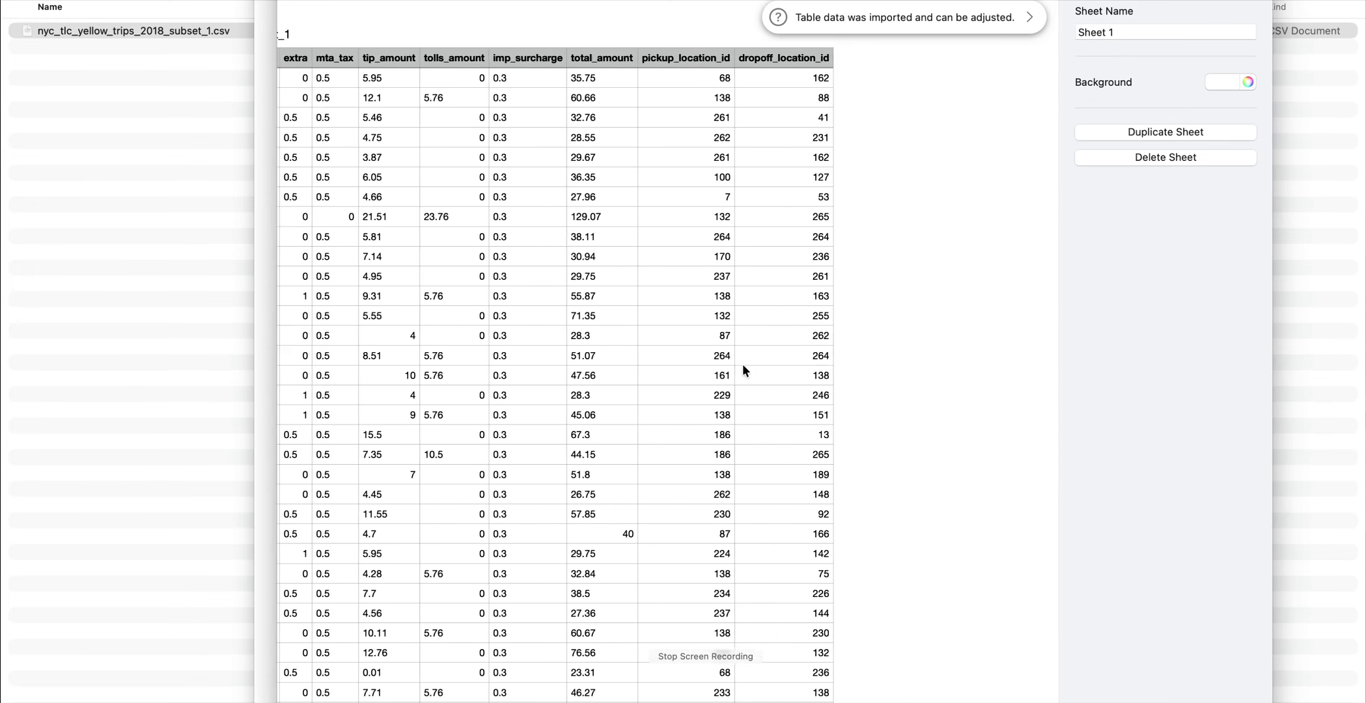
scroll(743, 368, left, 15)
scroll(744, 368, down, 10)
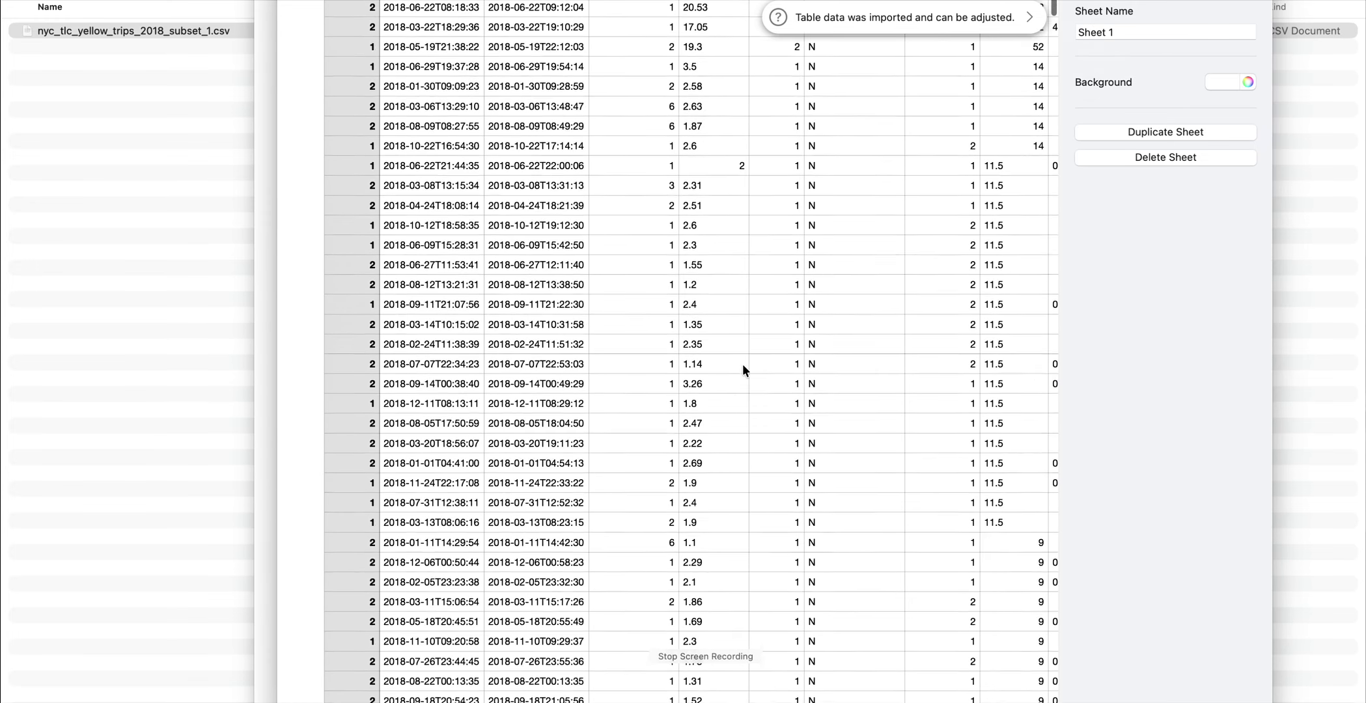
click(170, 265)
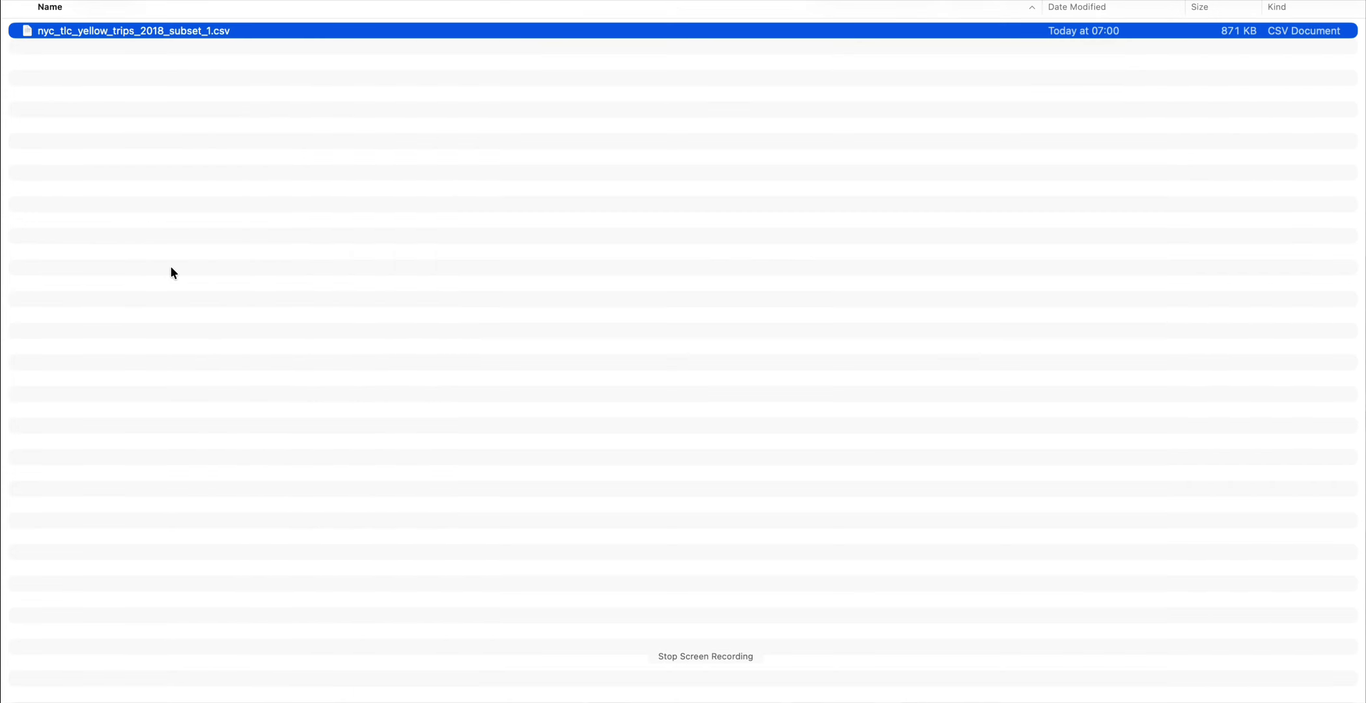
Step: Return to the lab page, select the table name 2018trips in the Task 2 instructions, and switch back to the BigQuery console
click(421, 698)
scroll(682, 413, down, 4)
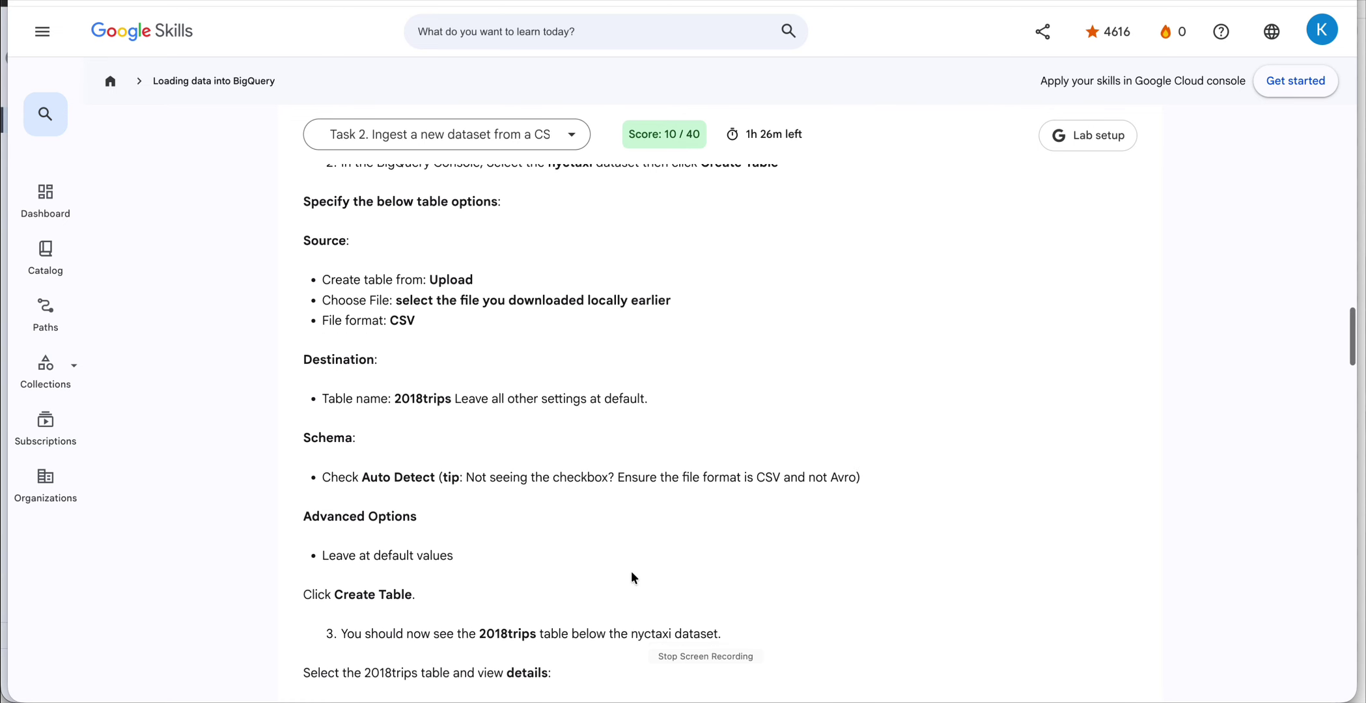
scroll(529, 311, up, 2)
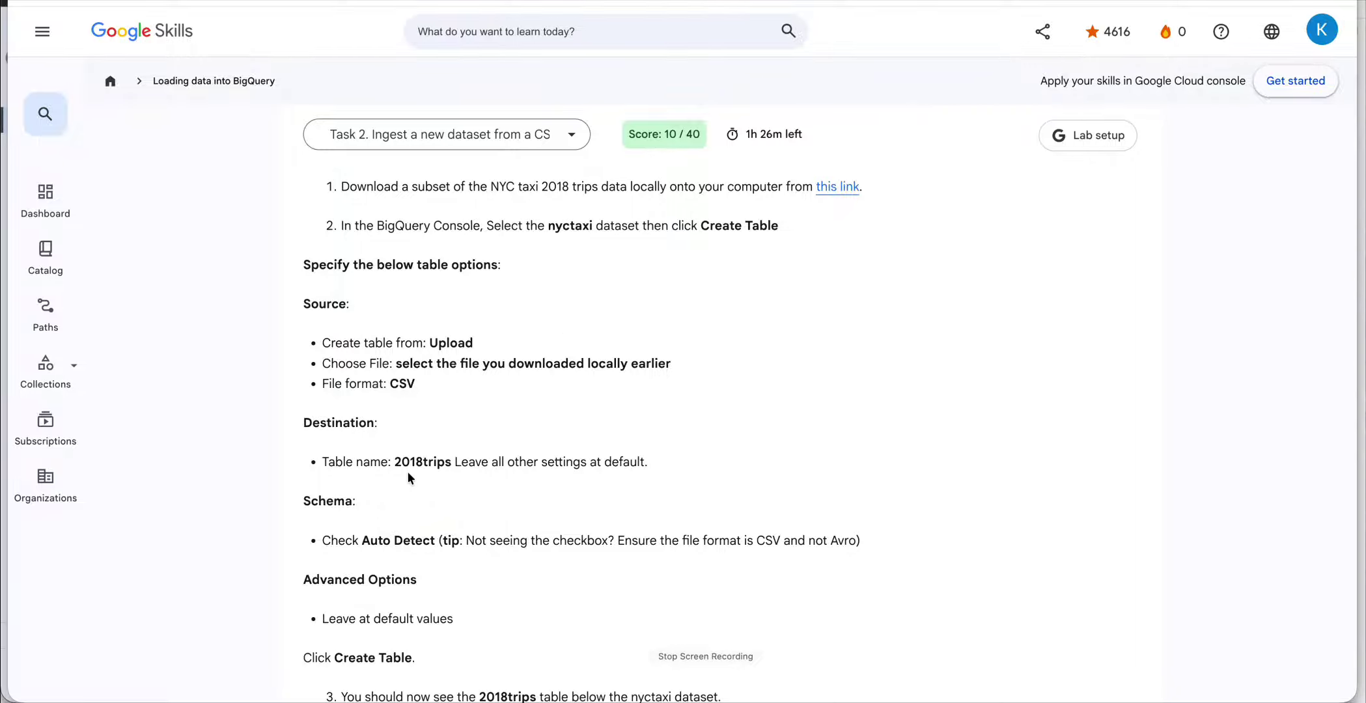
drag(394, 462, 453, 465)
key(ctrl+Up)
click(452, 319)
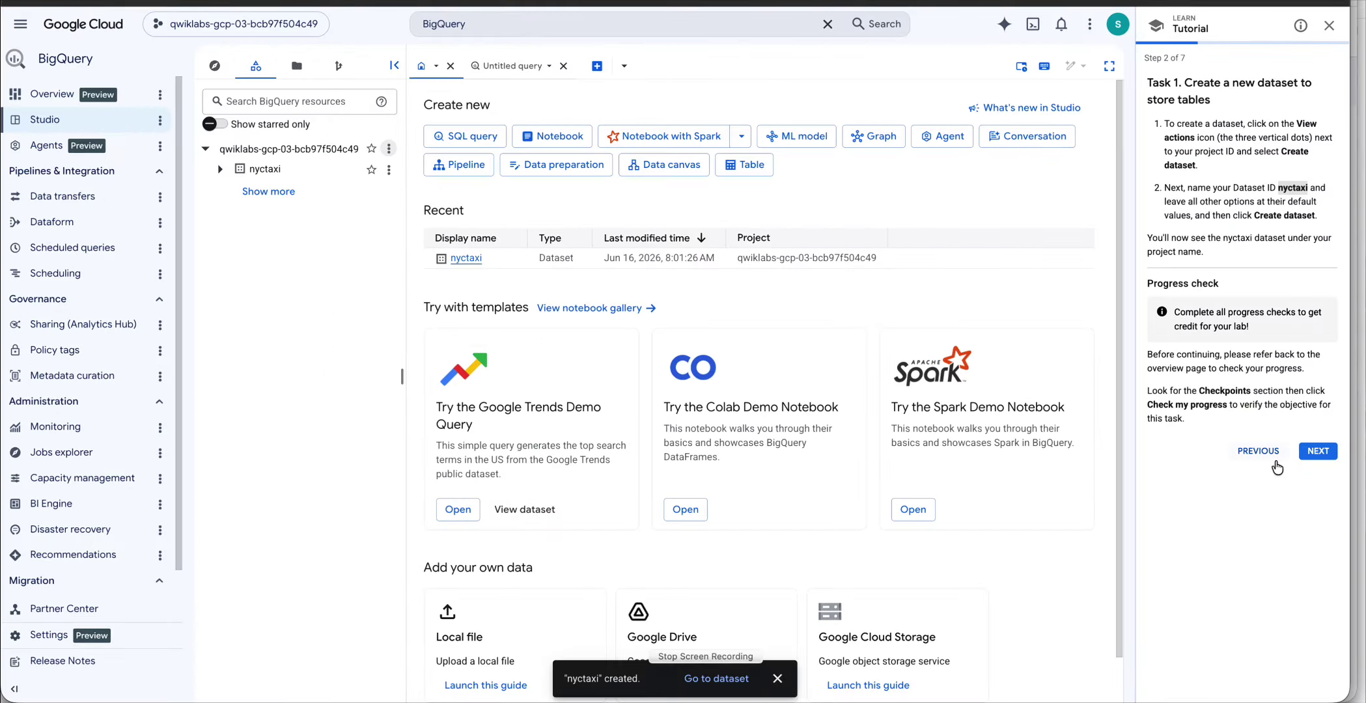
Step: Advance the tutorial to Task 2 and read the table options for ingesting a CSV
click(1320, 452)
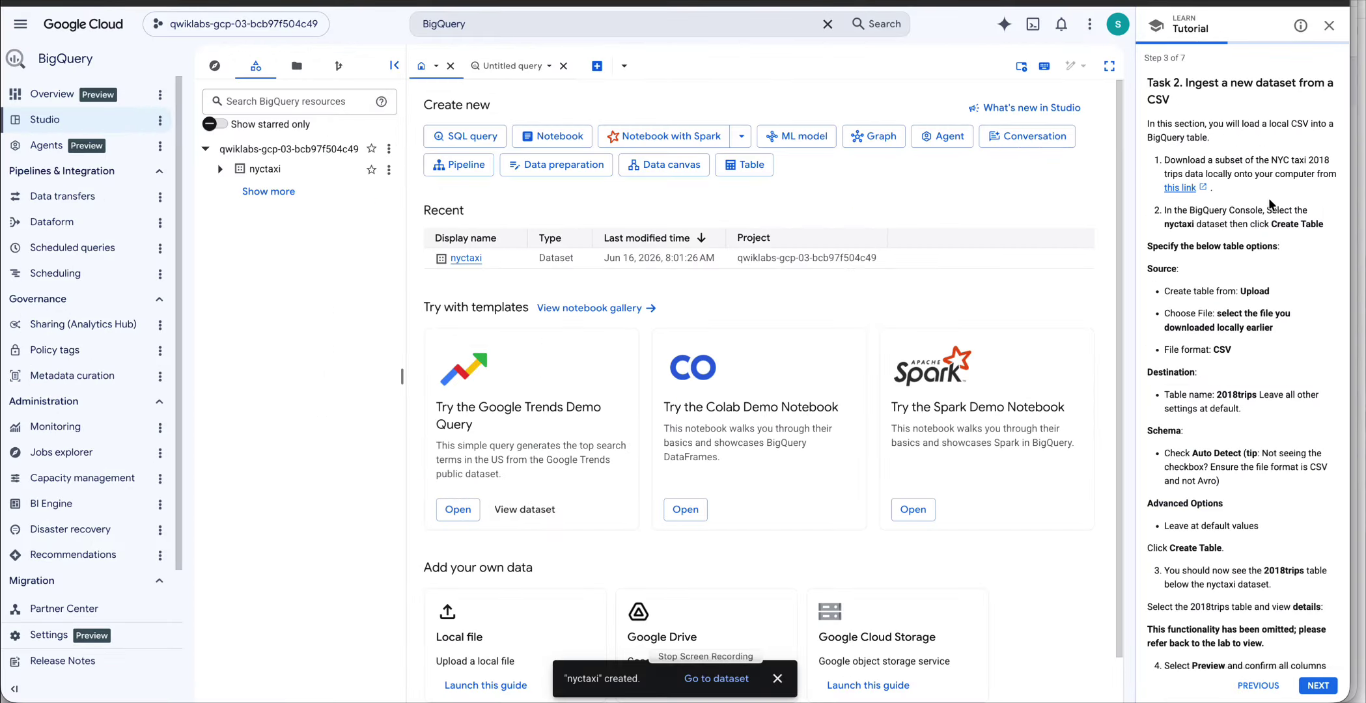
scroll(1274, 198, down, 1)
scroll(1275, 194, up, 1)
scroll(1240, 484, down, 2)
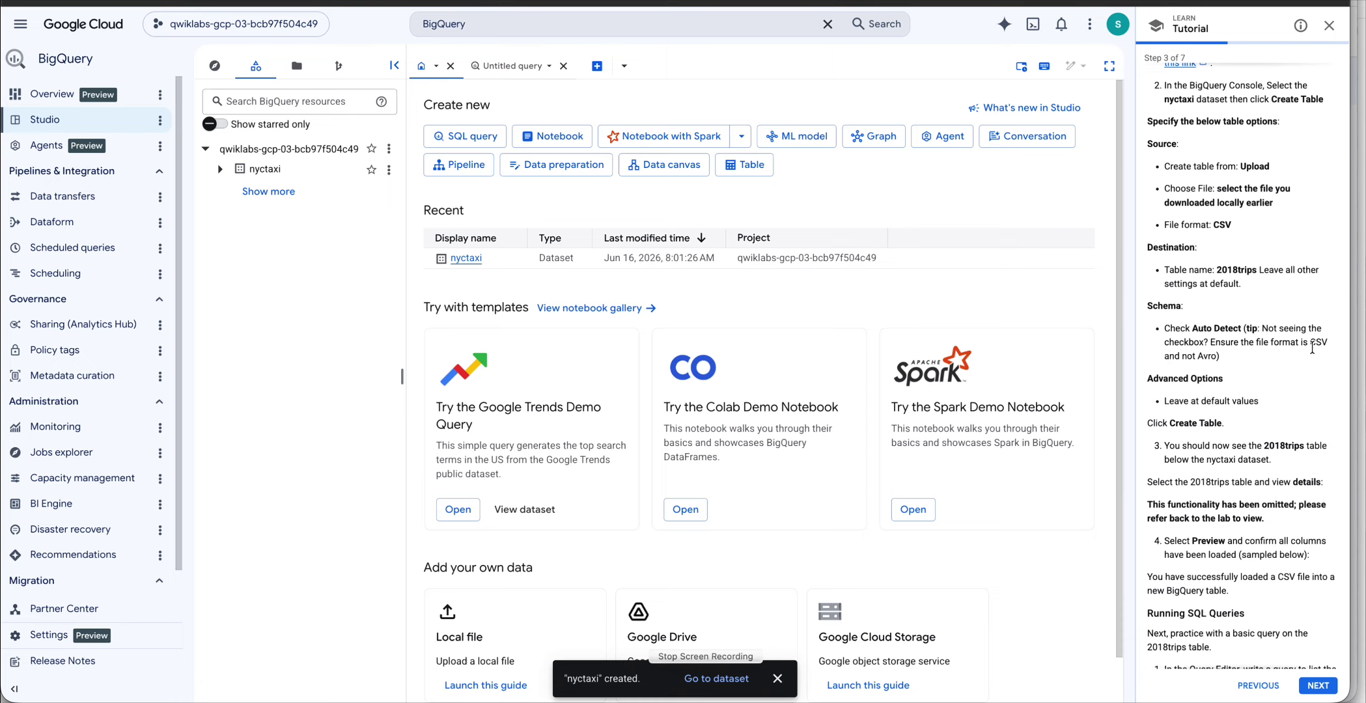
scroll(1263, 413, down, 1)
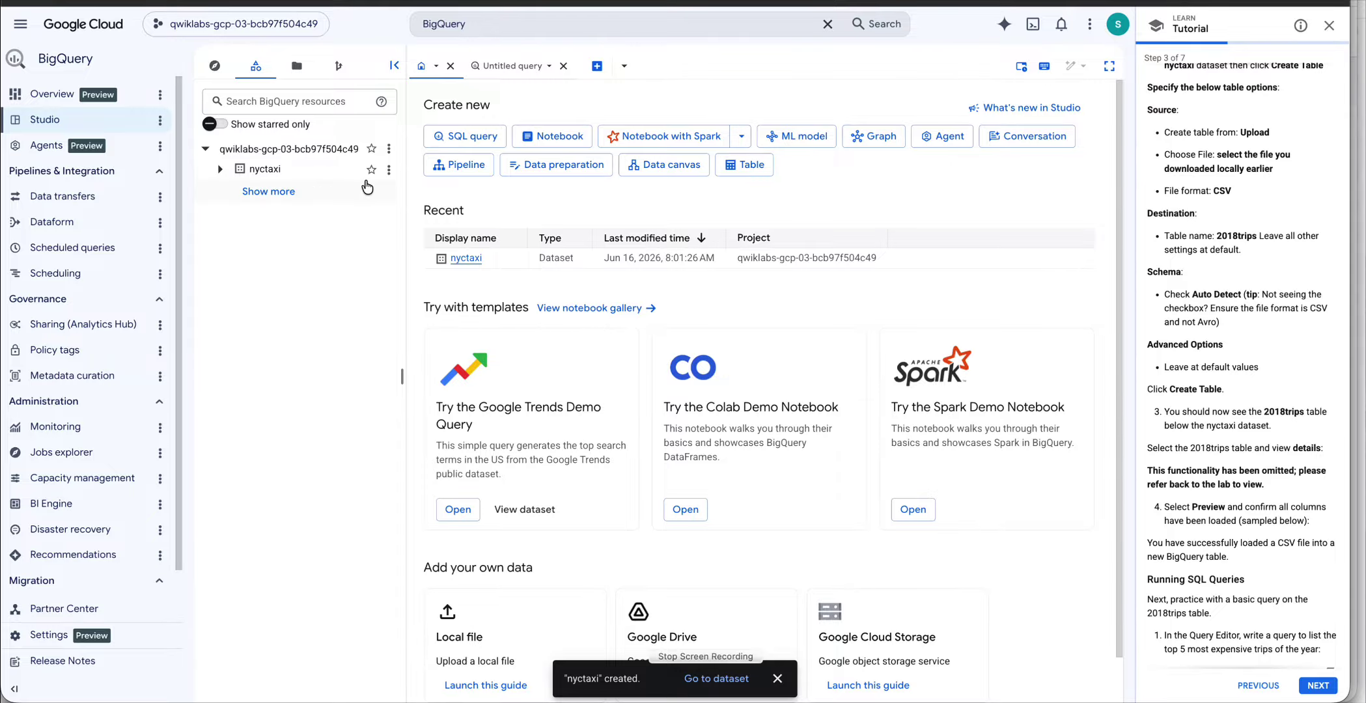
Step: Begin a new table in the nyctaxi dataset and set its source to Upload
click(389, 169)
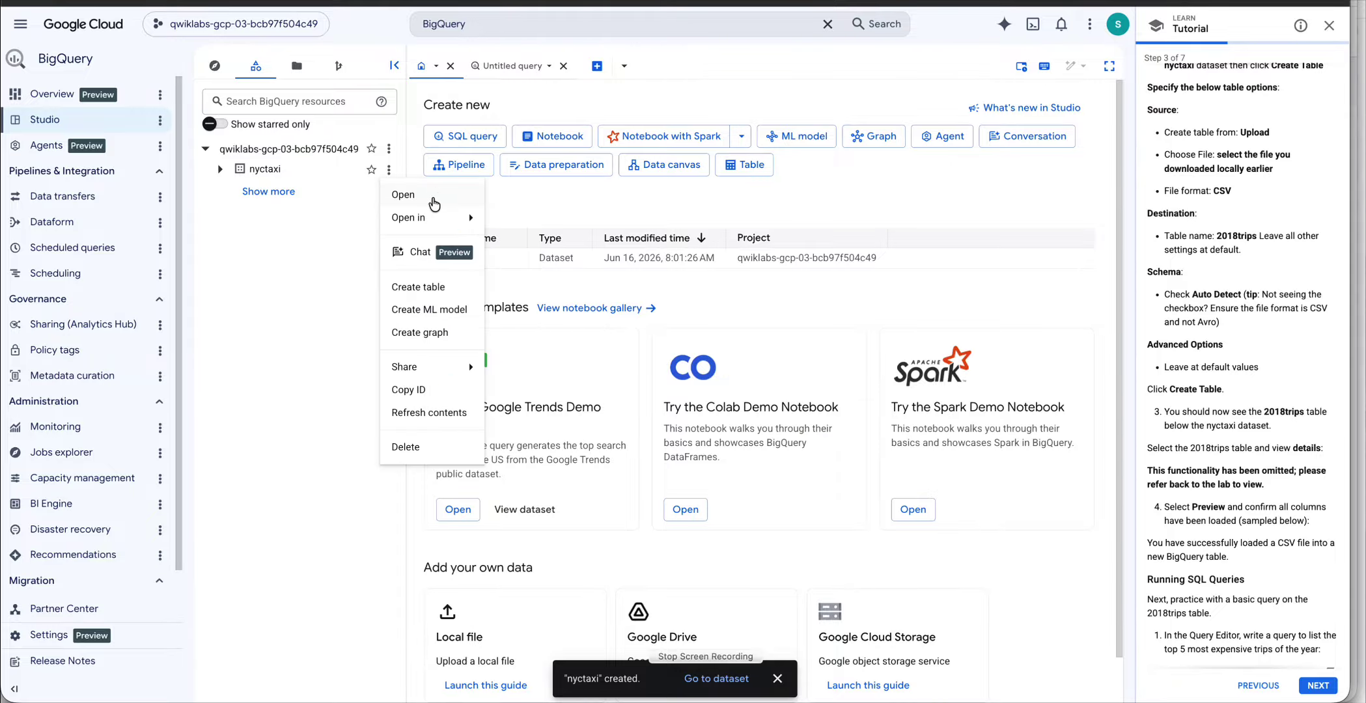
click(435, 290)
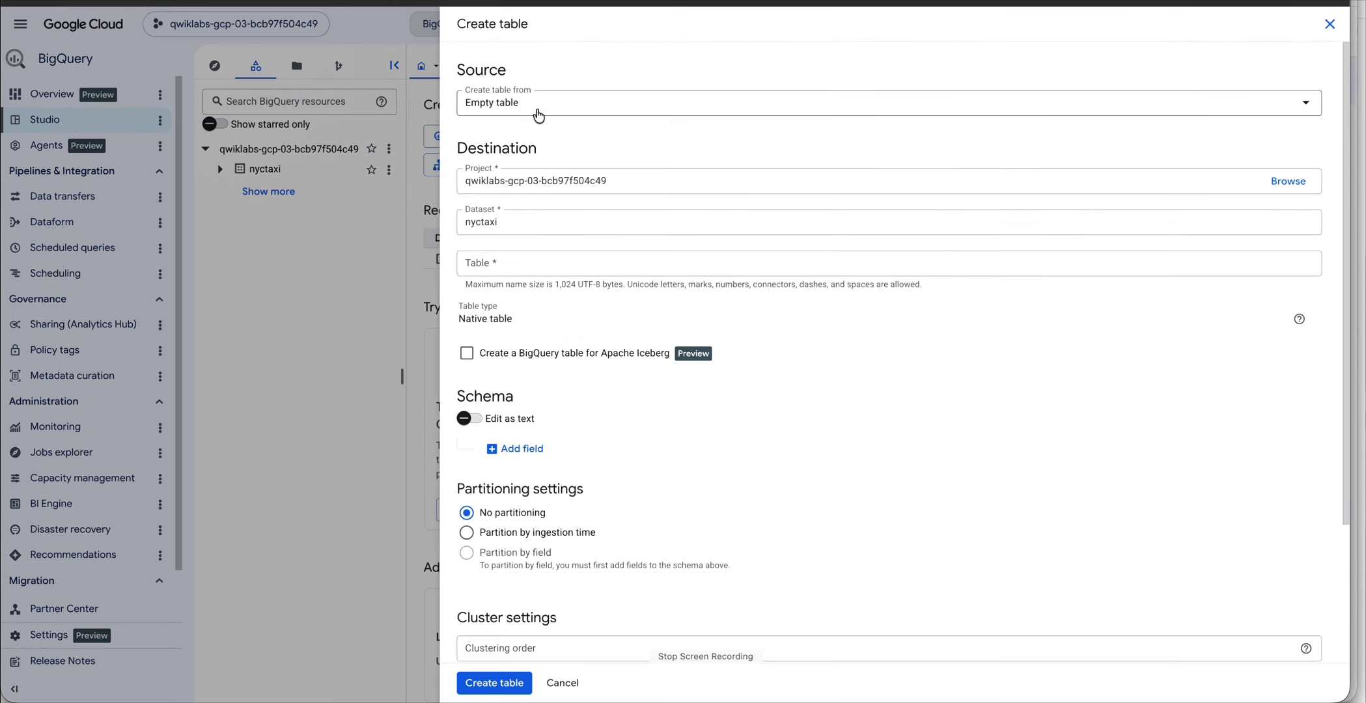
click(577, 107)
click(532, 157)
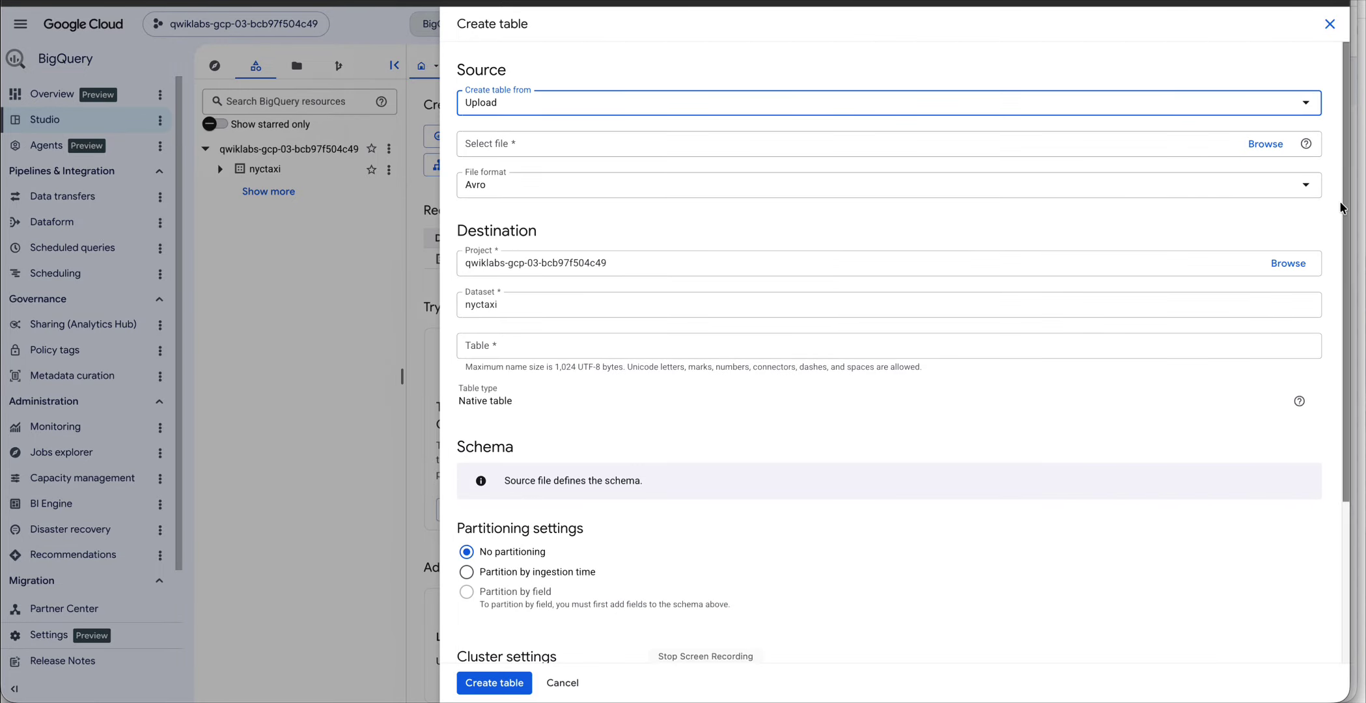
Step: Choose nyc_tlc_yellow_trips_2018_subset_1.csv as the upload file for the new table
click(1266, 144)
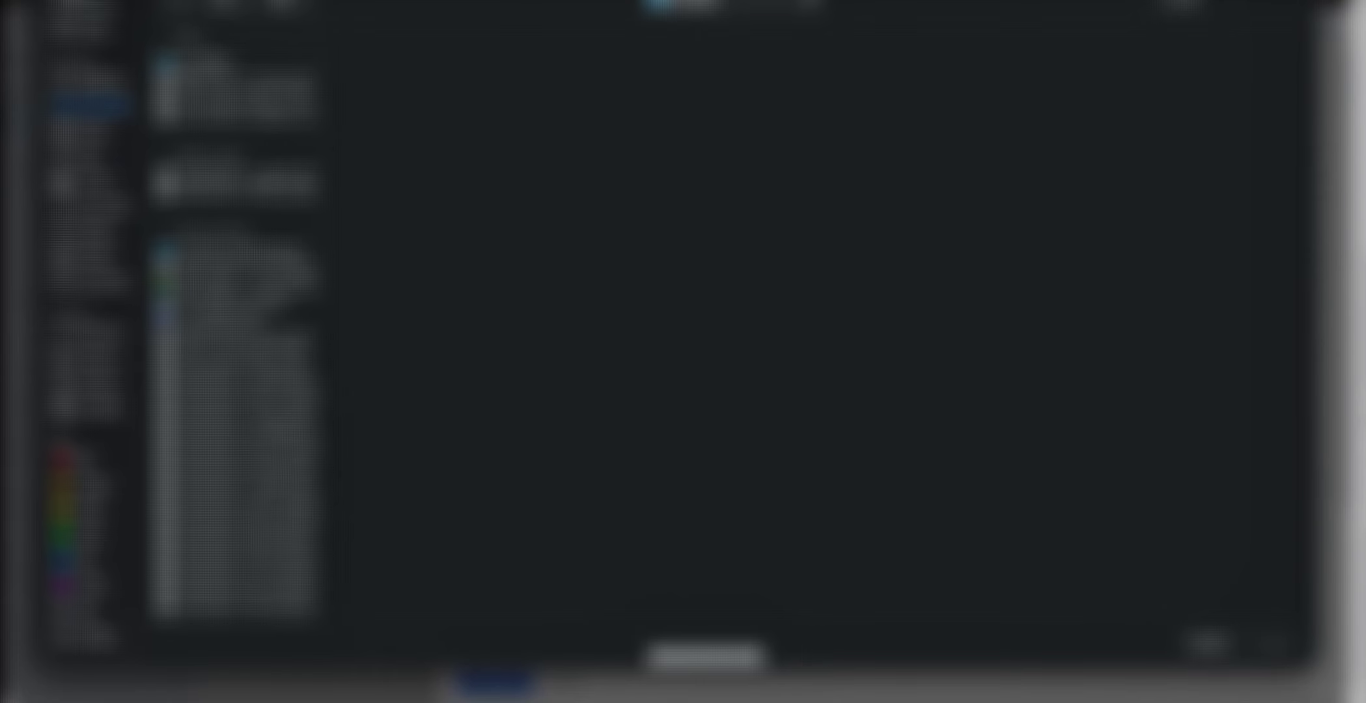
click(437, 63)
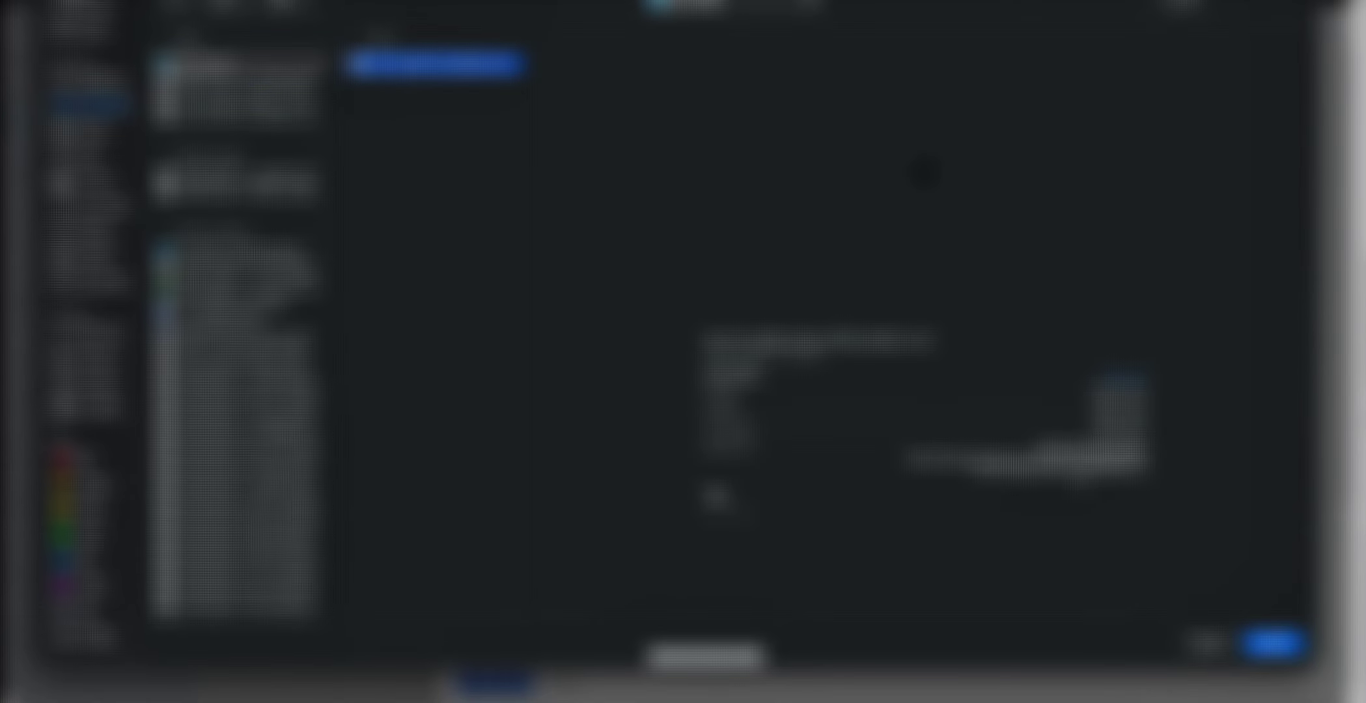
click(1272, 643)
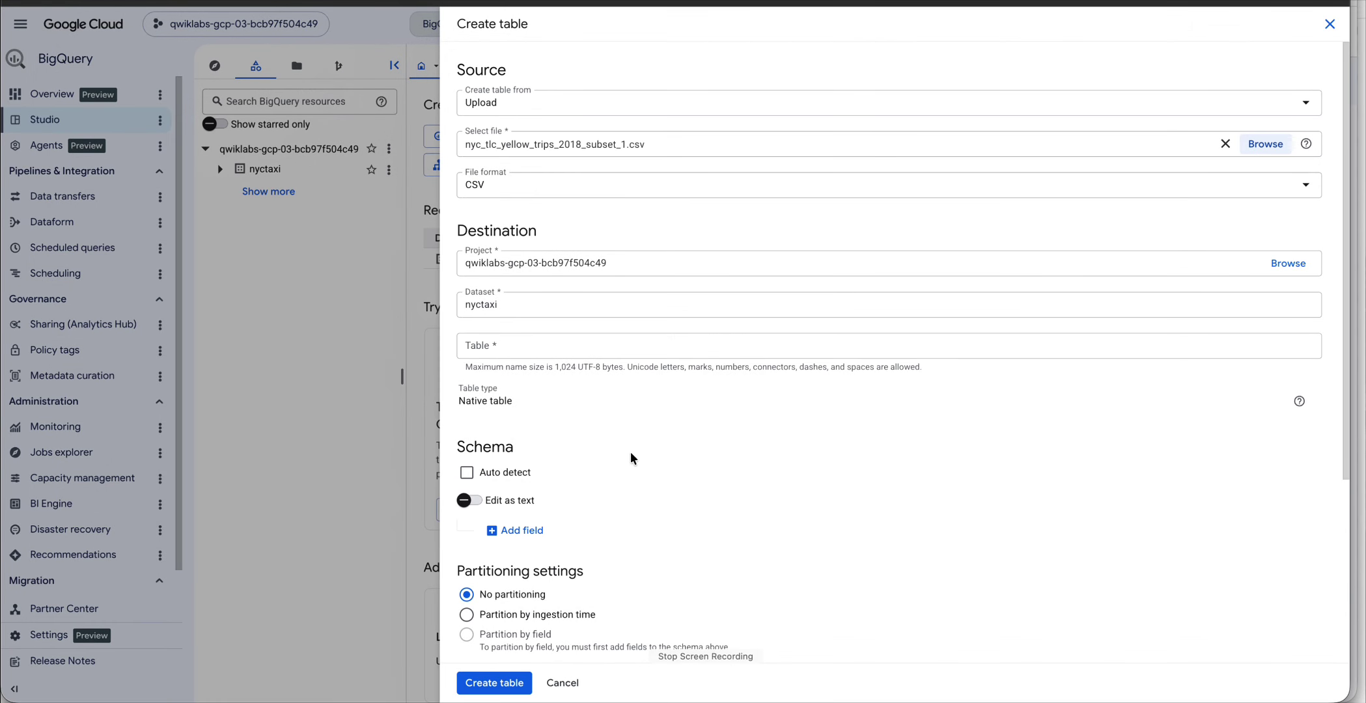
Step: Name the table 2018trips, turn on schema auto-detection, and create the table
click(525, 347)
text(2018trips)
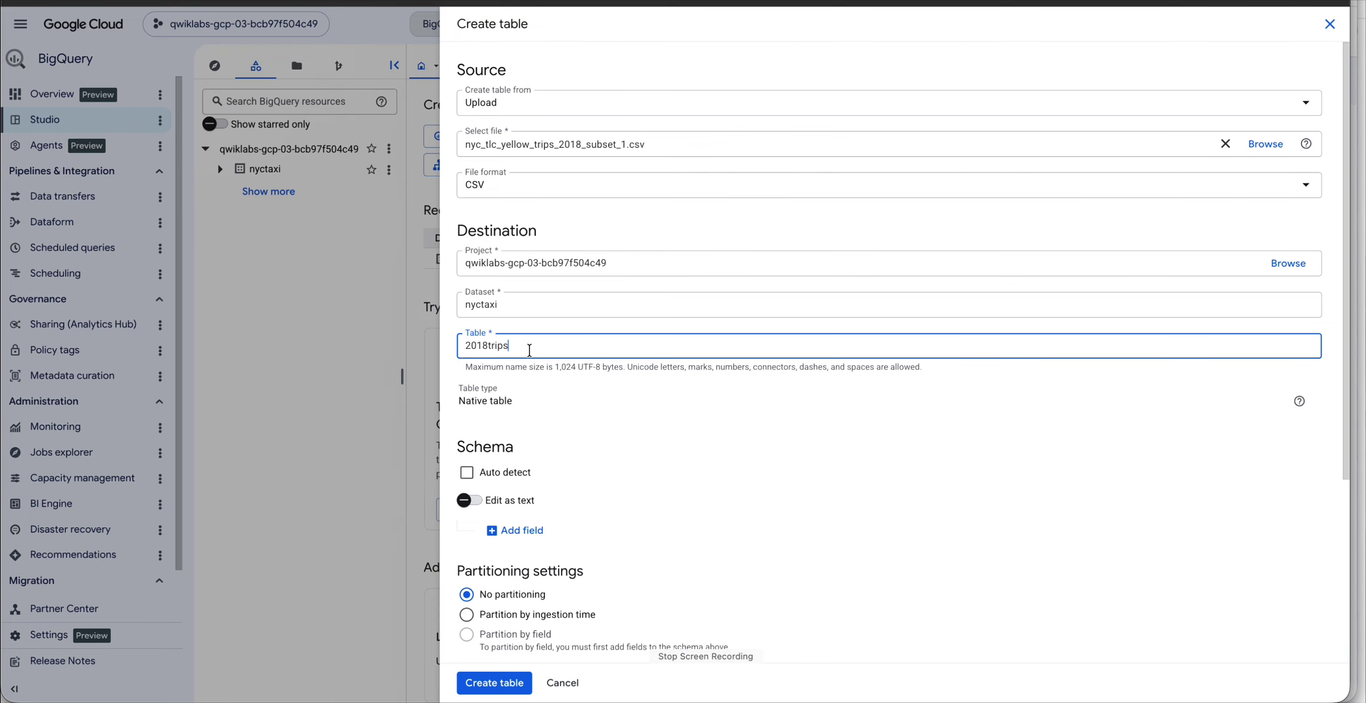
click(676, 493)
scroll(571, 534, down, 2)
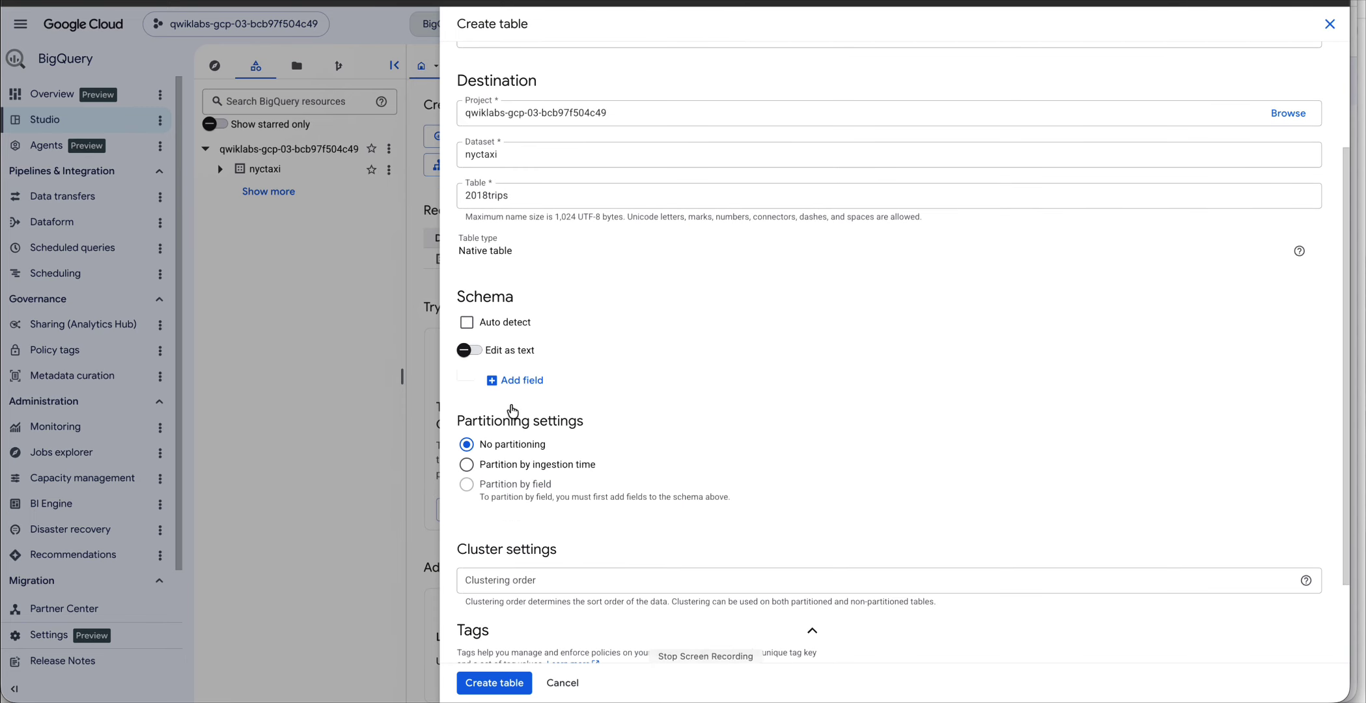
click(477, 323)
scroll(727, 510, down, 2)
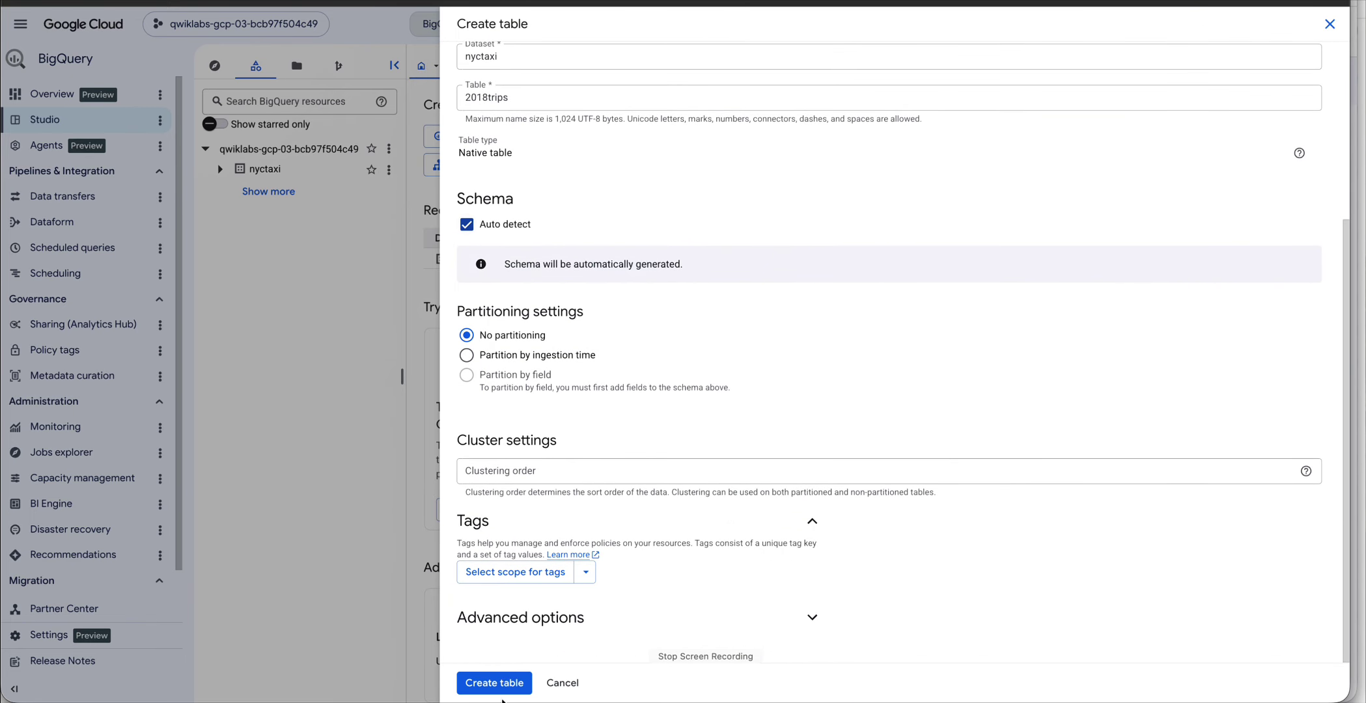
click(494, 682)
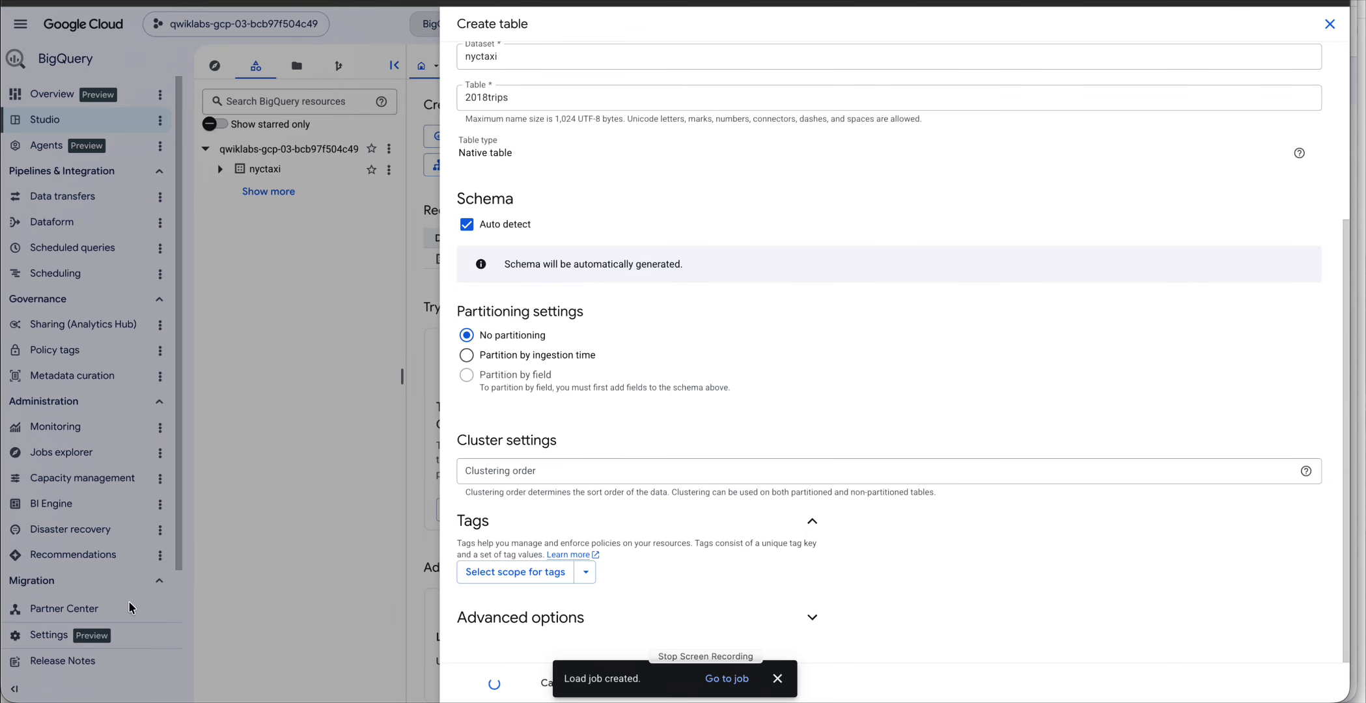
Step: Switch to the lab page and read the remaining Task 2 instructions and the question about the table's rows
key(ctrl+Up)
click(971, 284)
scroll(864, 466, down, 5)
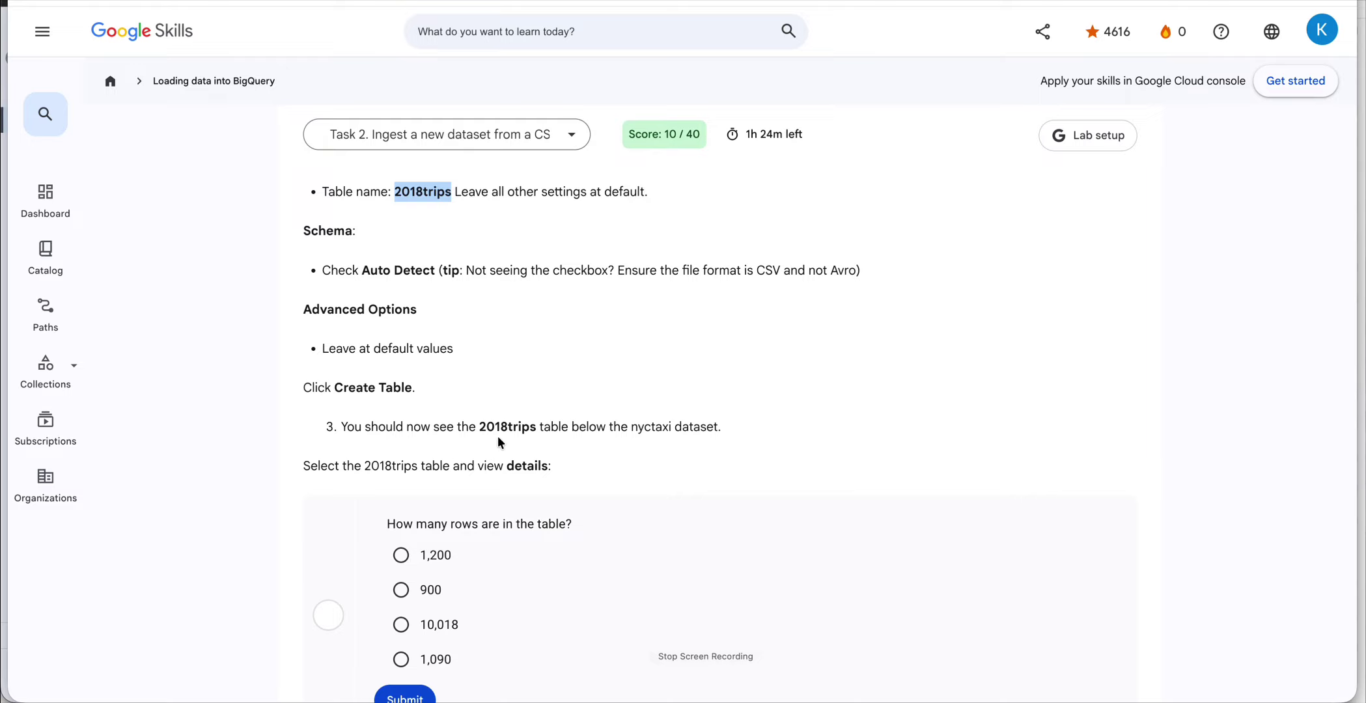
scroll(670, 446, down, 3)
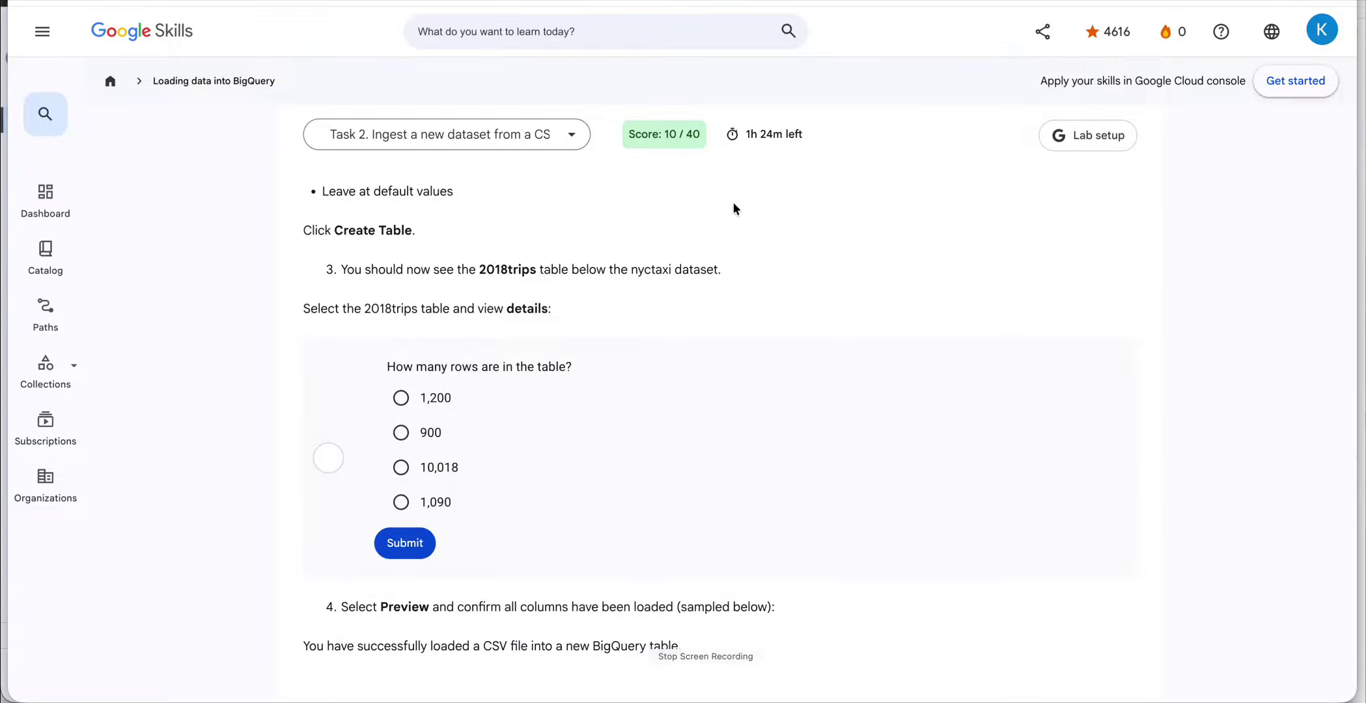
Step: Return to the BigQuery console and examine the 2018trips table's schema, data preview and row count
key(ctrl+Up)
click(300, 196)
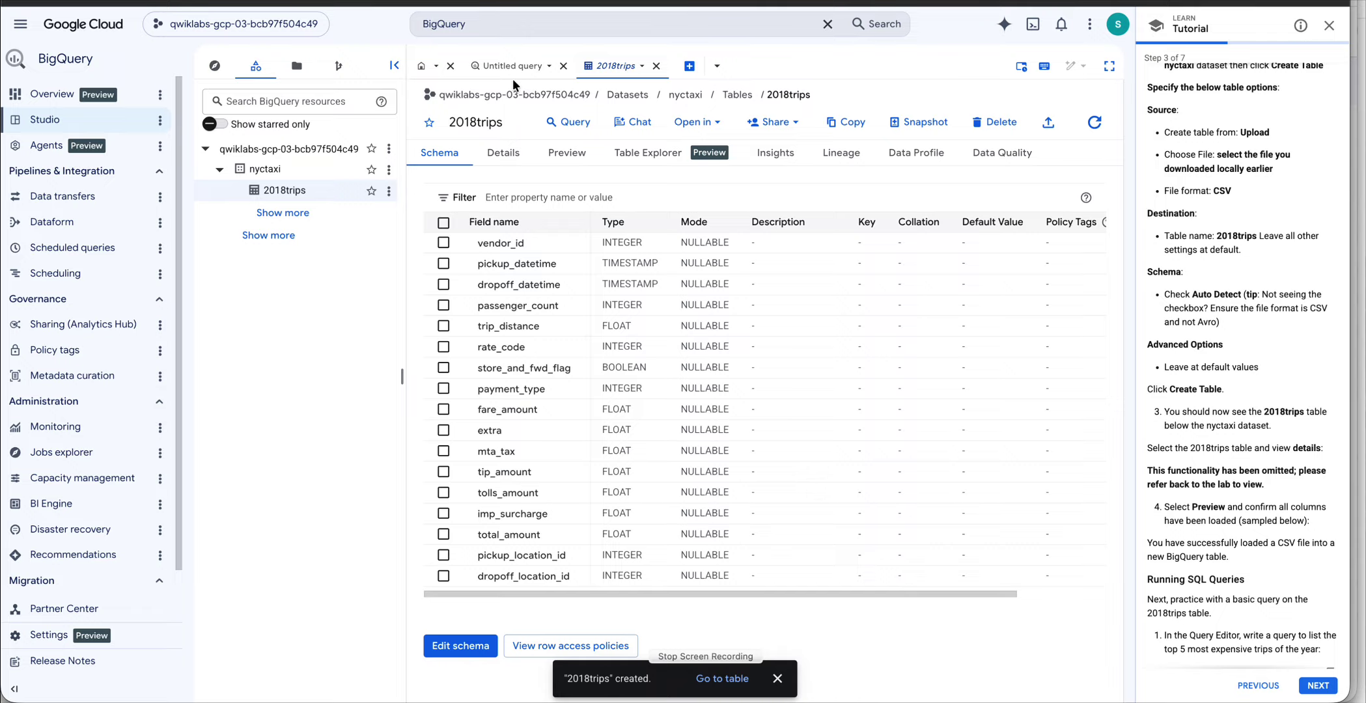
scroll(784, 496, right, 3)
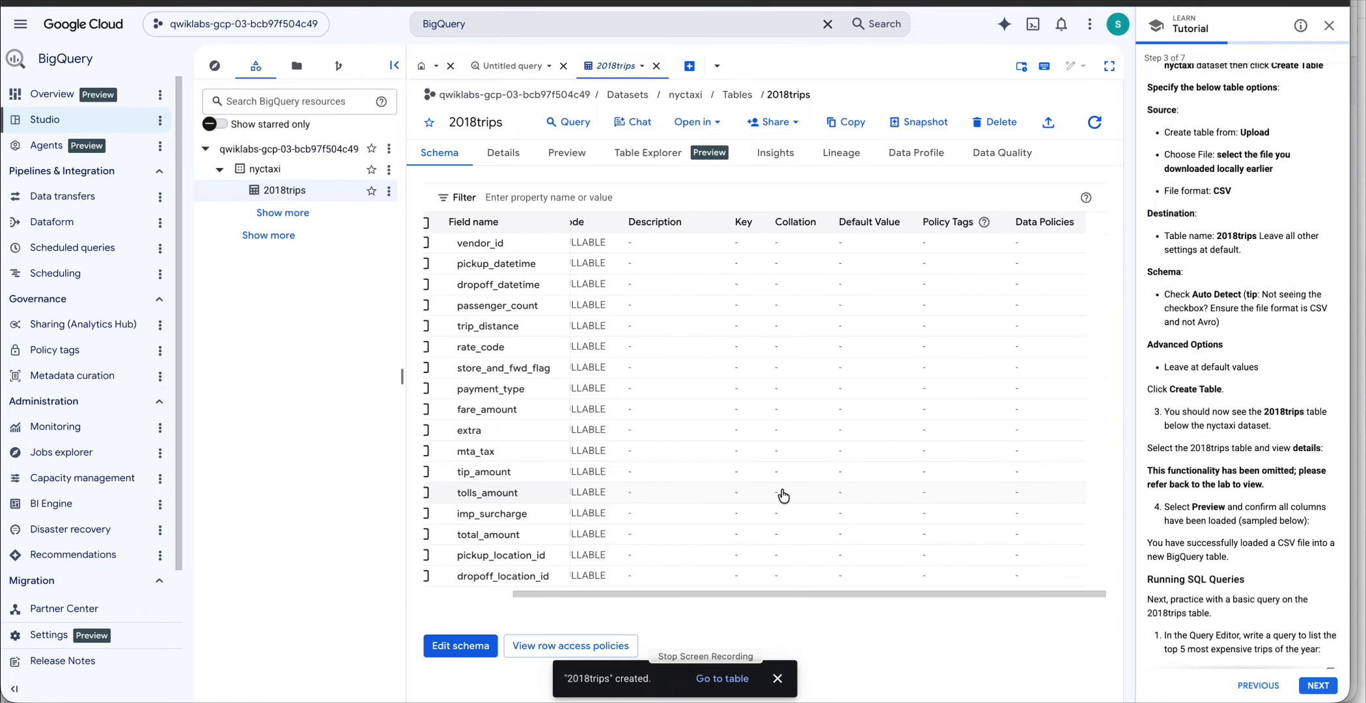
click(566, 154)
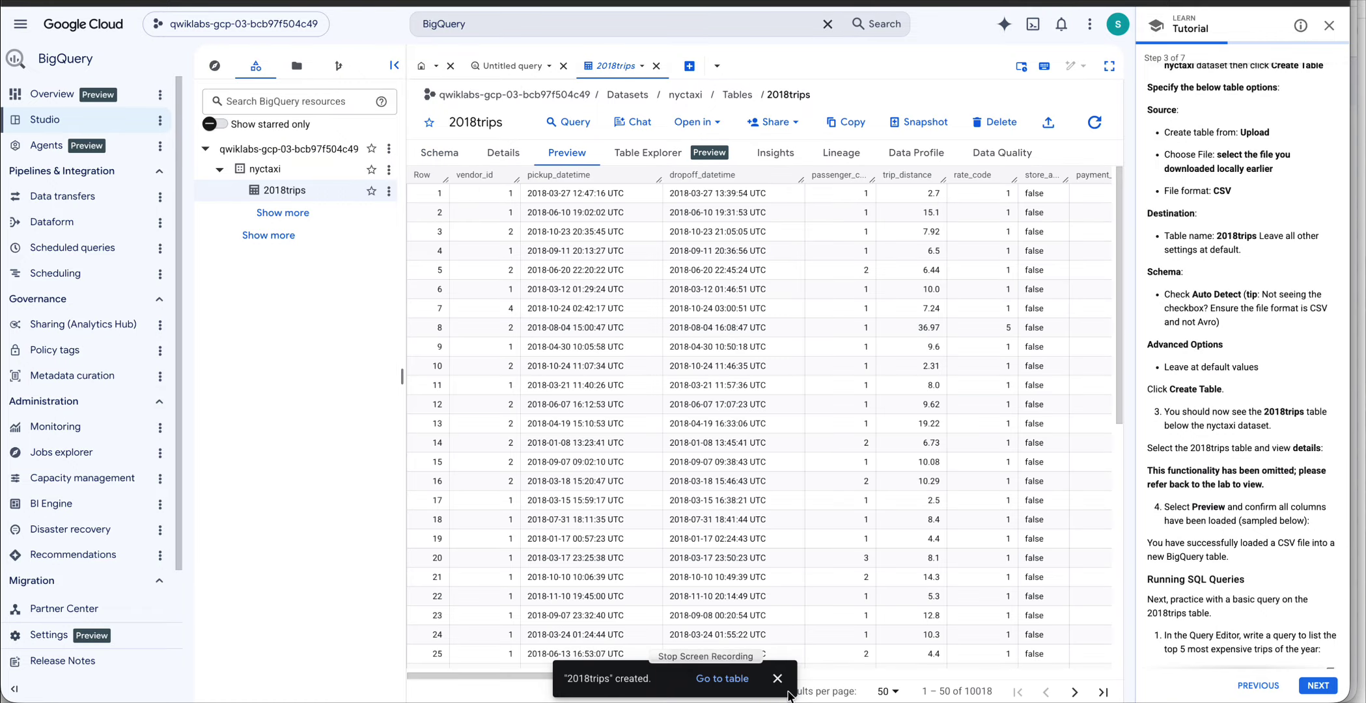
double_click(973, 692)
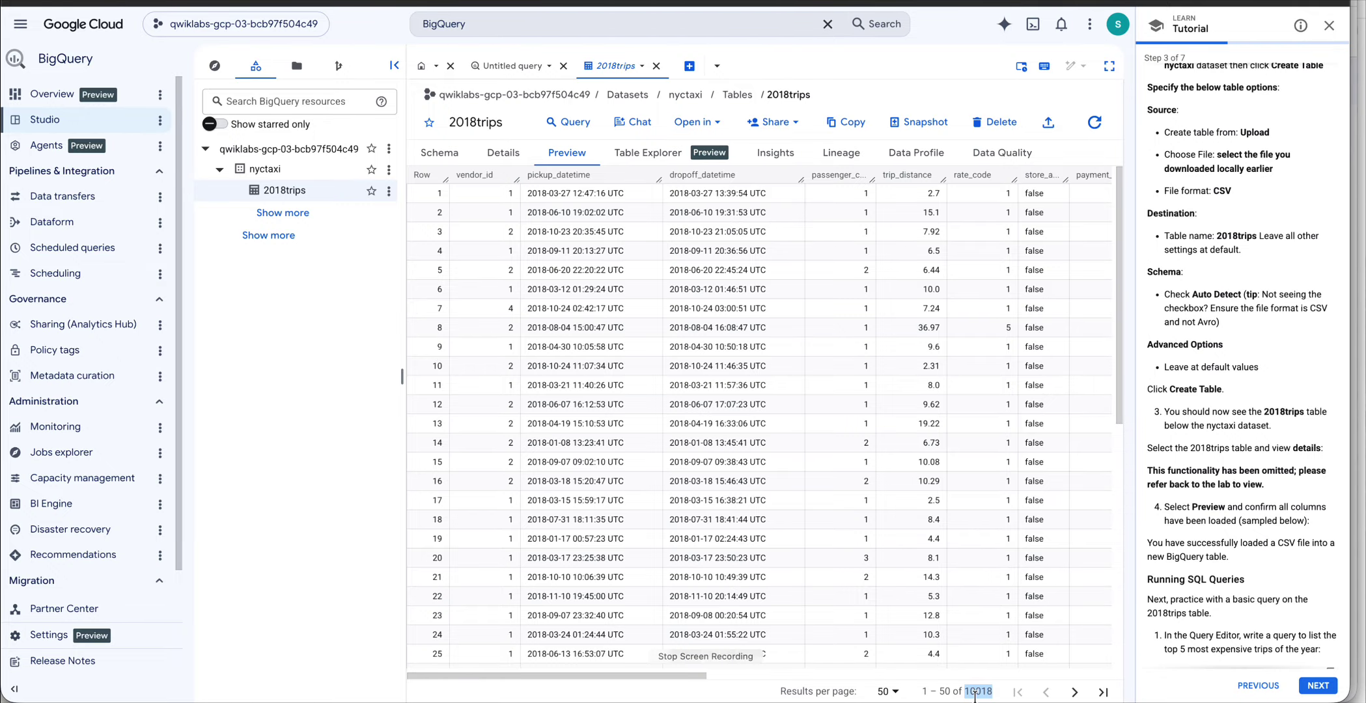
click(894, 694)
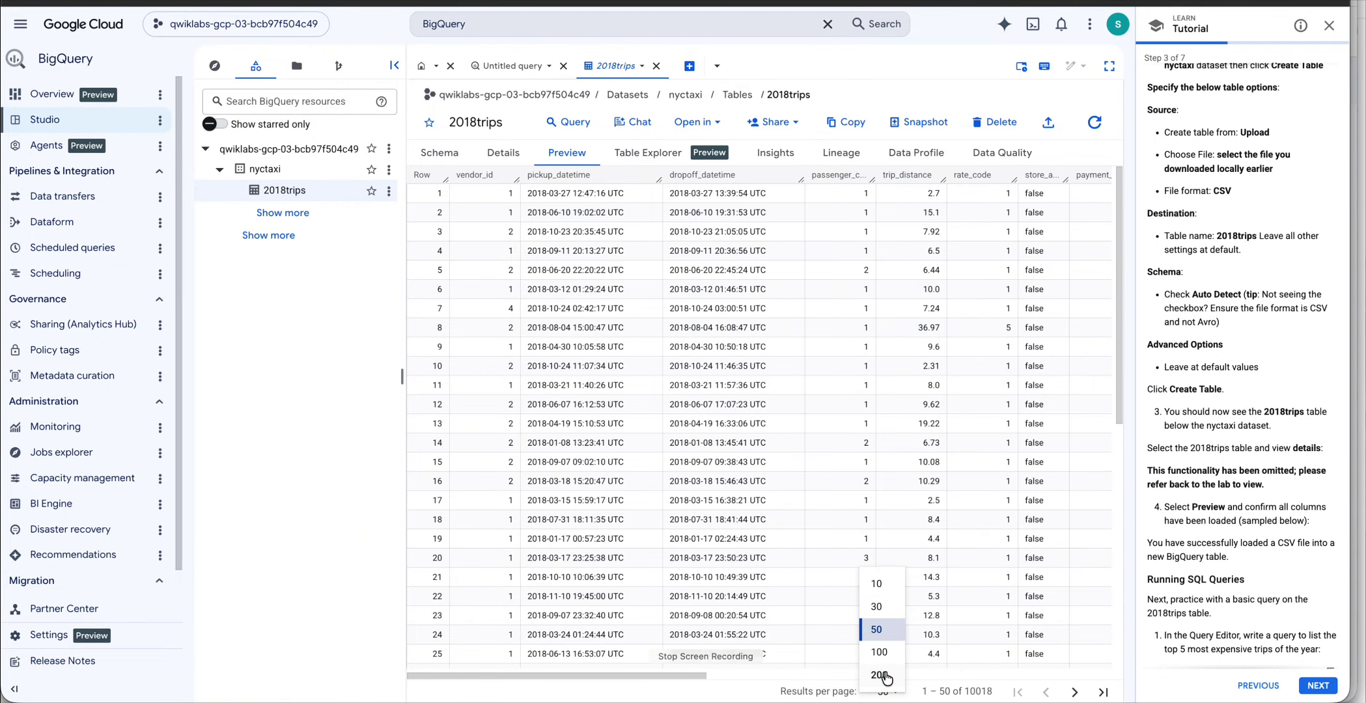
click(756, 696)
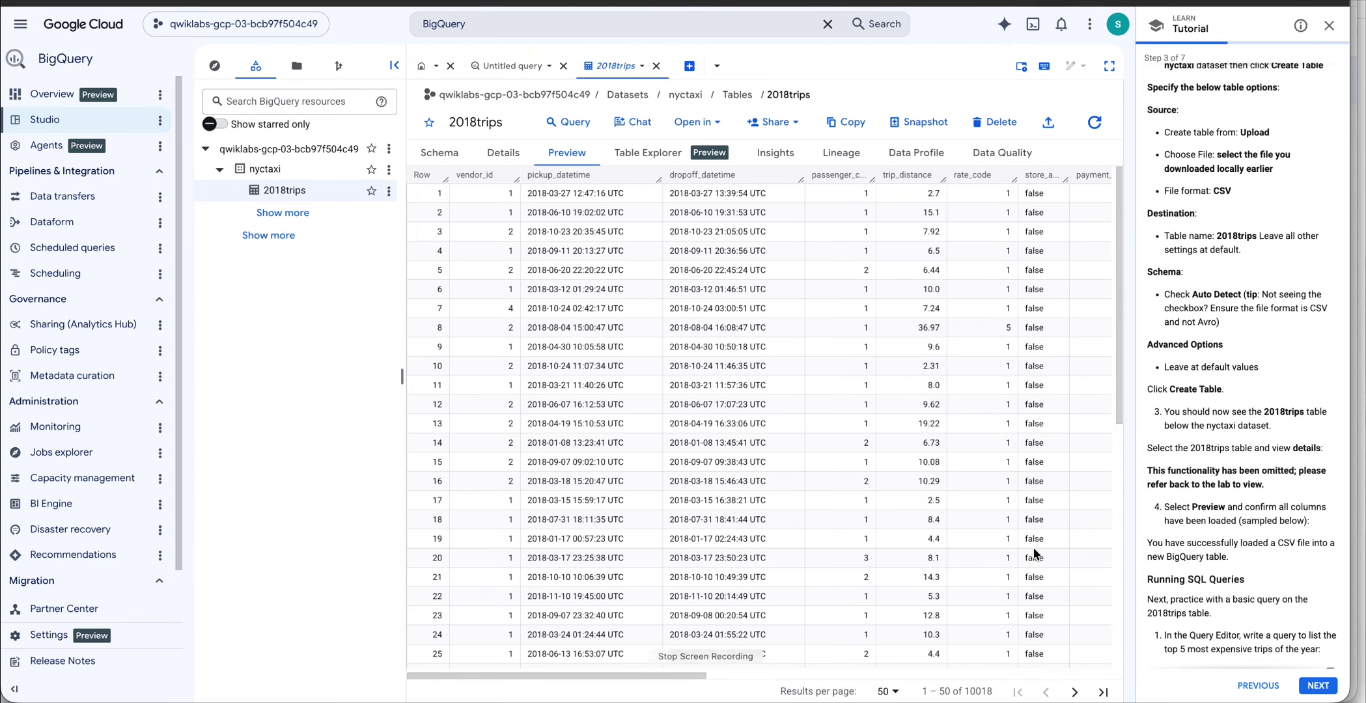
Step: Switch to the lab page and submit 10,018 as the answer for the number of rows in the table
key(ctrl+Up)
click(1056, 267)
click(452, 471)
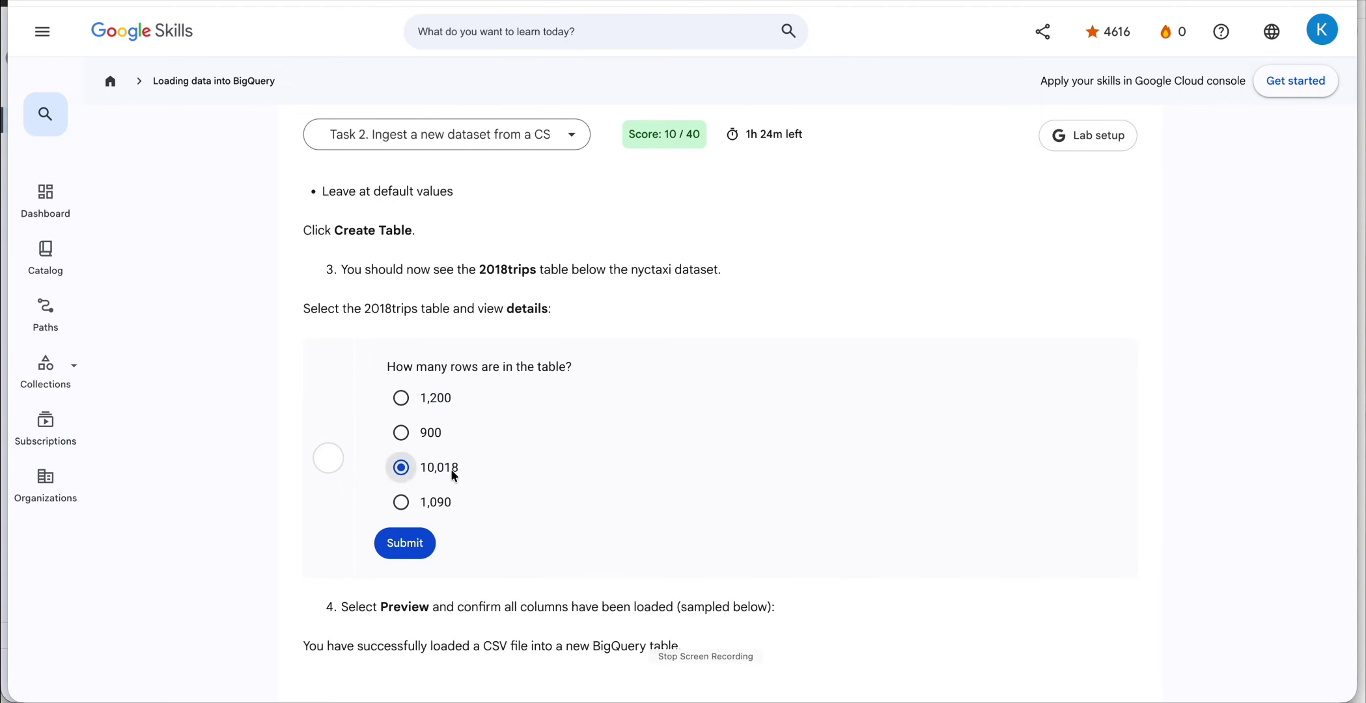
click(406, 543)
Step: Copy the lab's SQL query that lists the top 5 most expensive trips of the year
scroll(555, 558, down, 6)
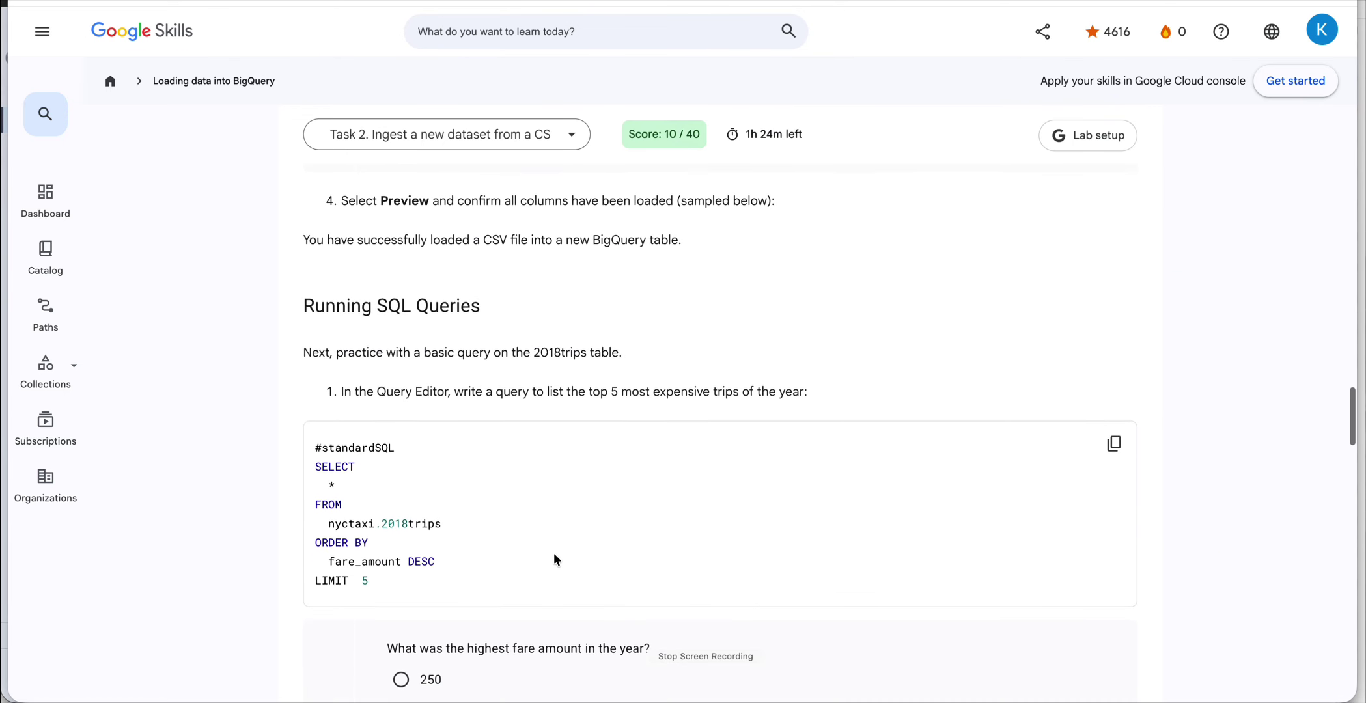
scroll(682, 416, up, 2)
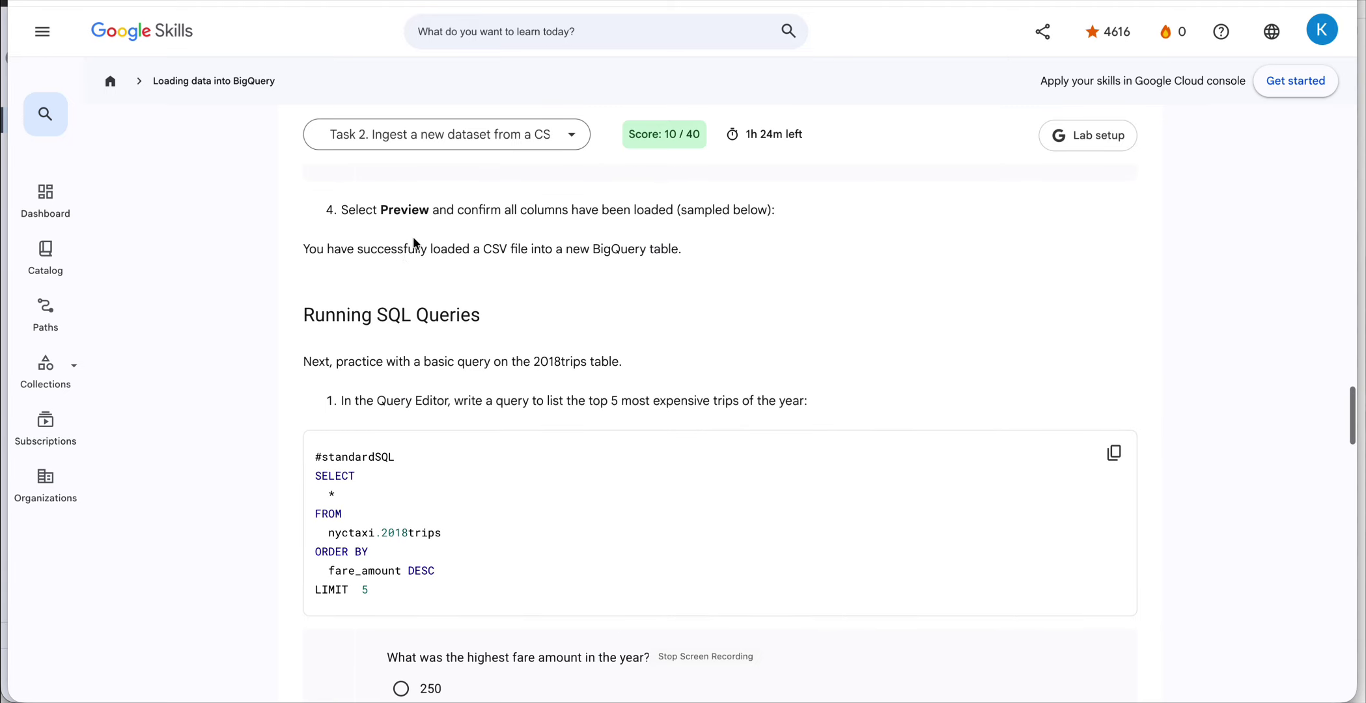
scroll(805, 512, down, 2)
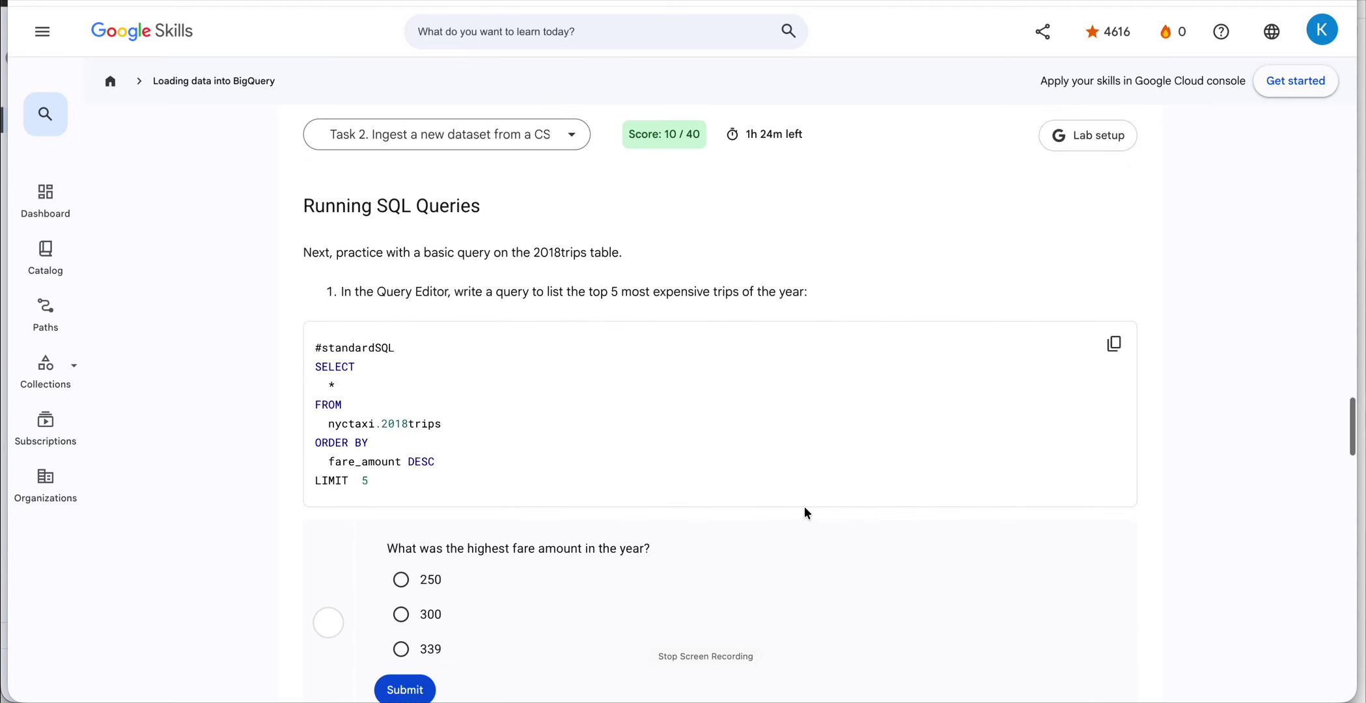
click(1114, 344)
Step: Switch to the BigQuery console and paste the copied query into a new SQL query
key(ctrl+Up)
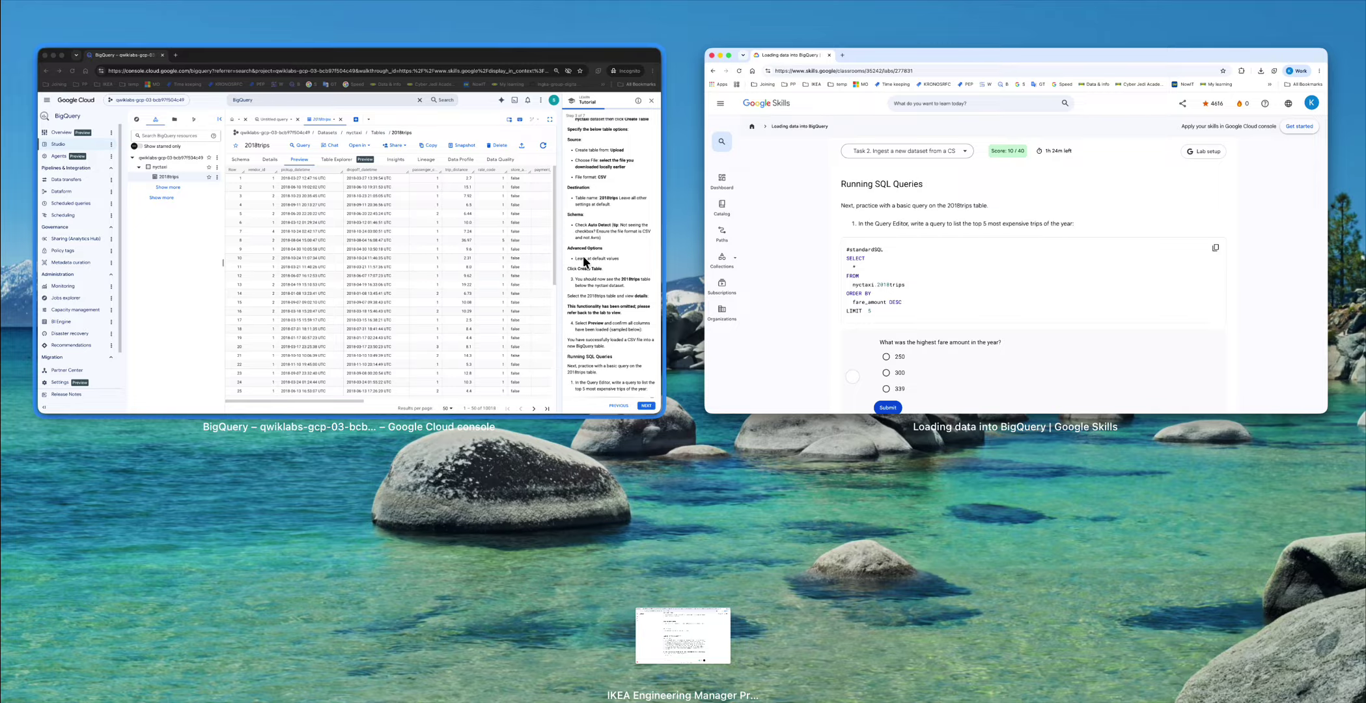
click(503, 288)
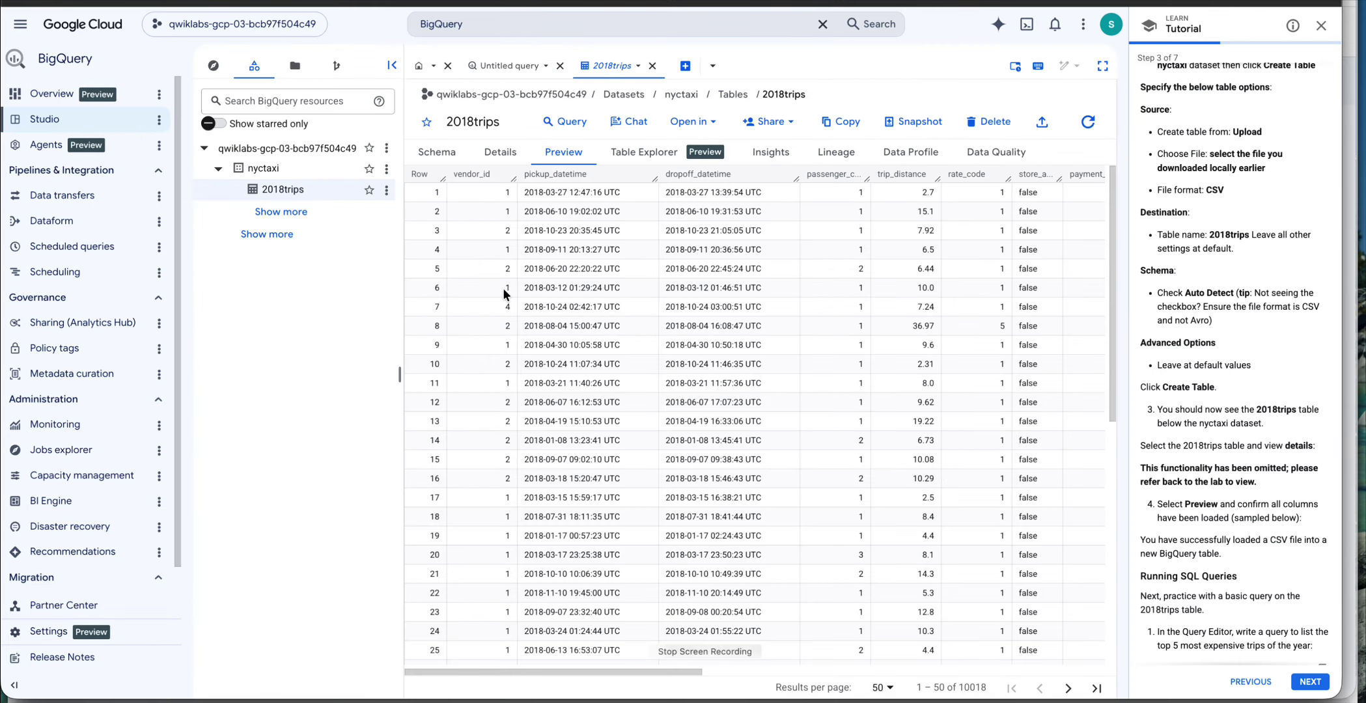
click(689, 65)
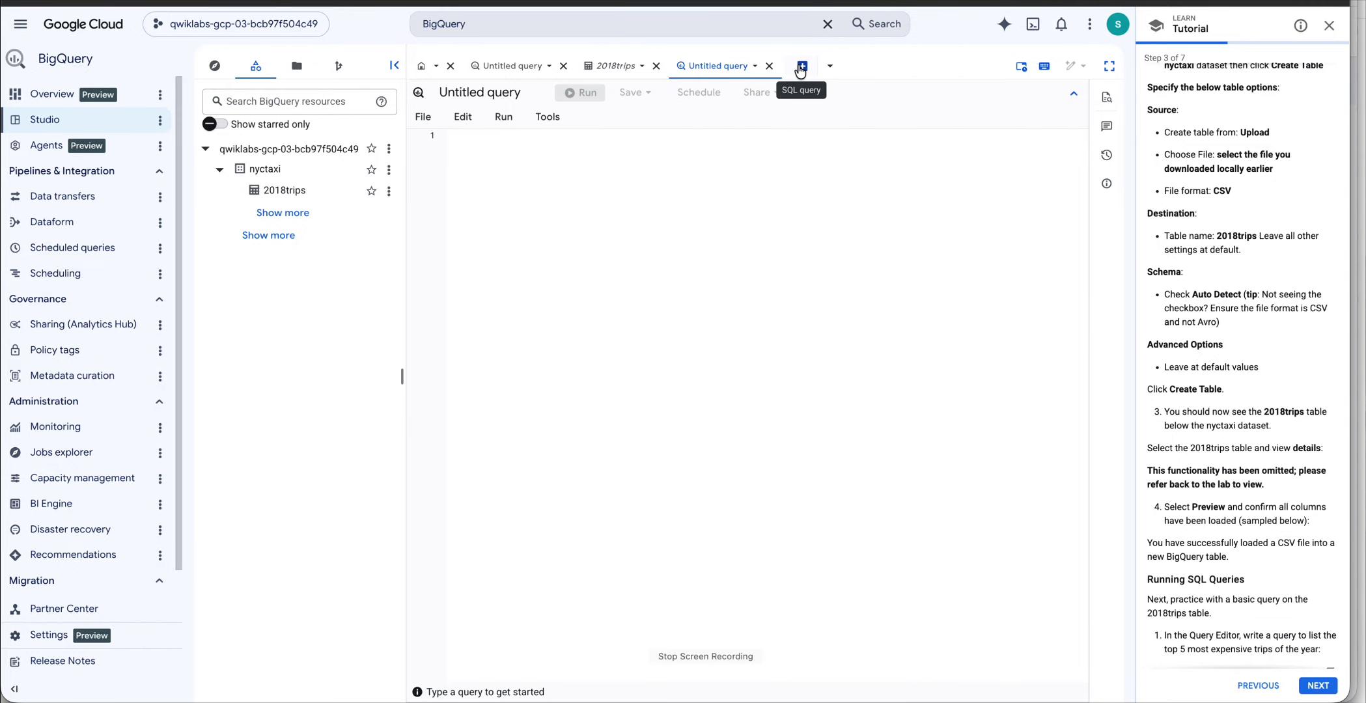
key(ctrl+v)
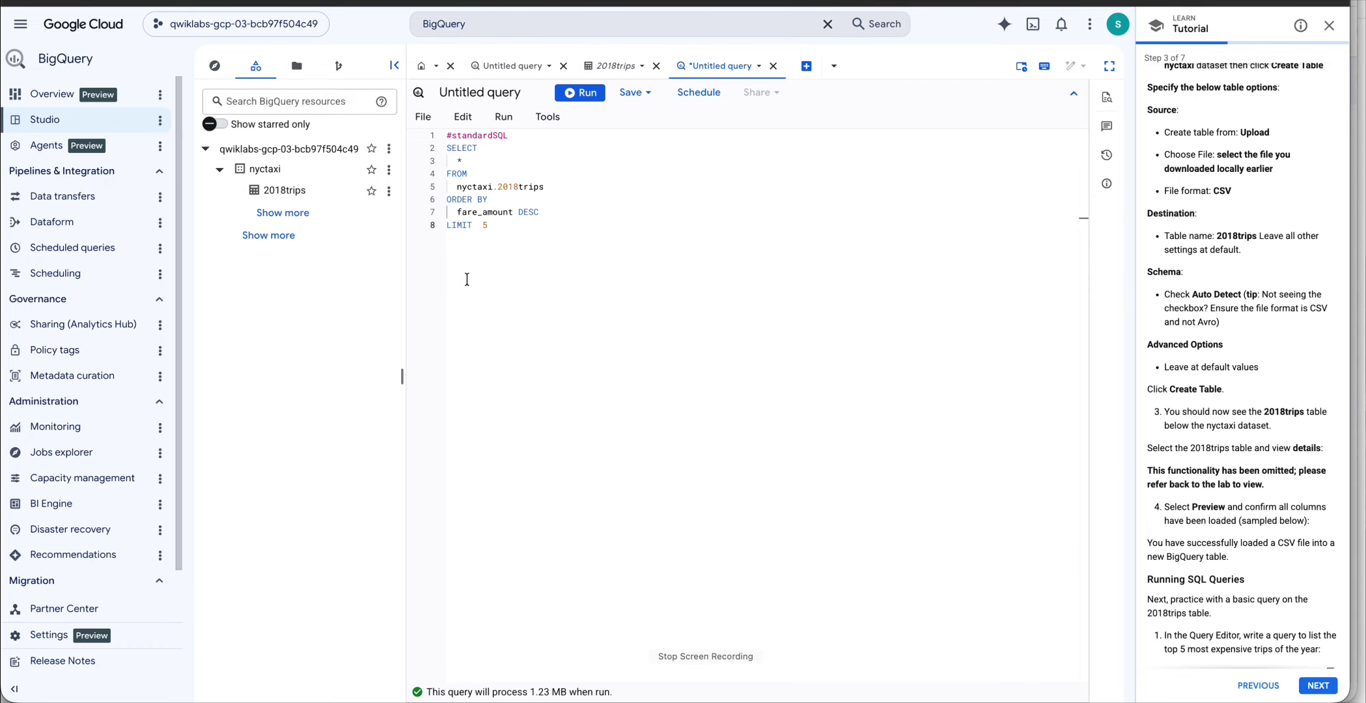
Step: Check the clauses of the pasted query, run it on nyctaxi.2018trips, and dismiss the cost-control tip
drag(490, 225, 439, 227)
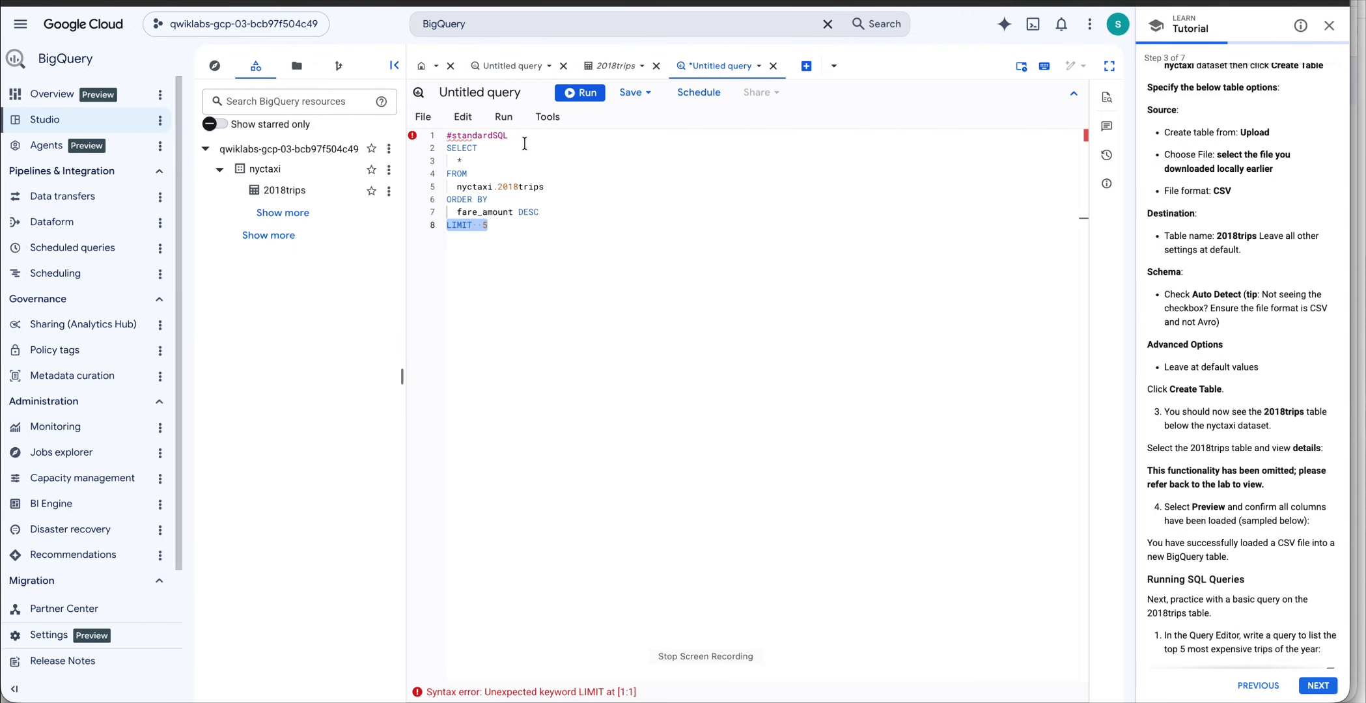
click(531, 229)
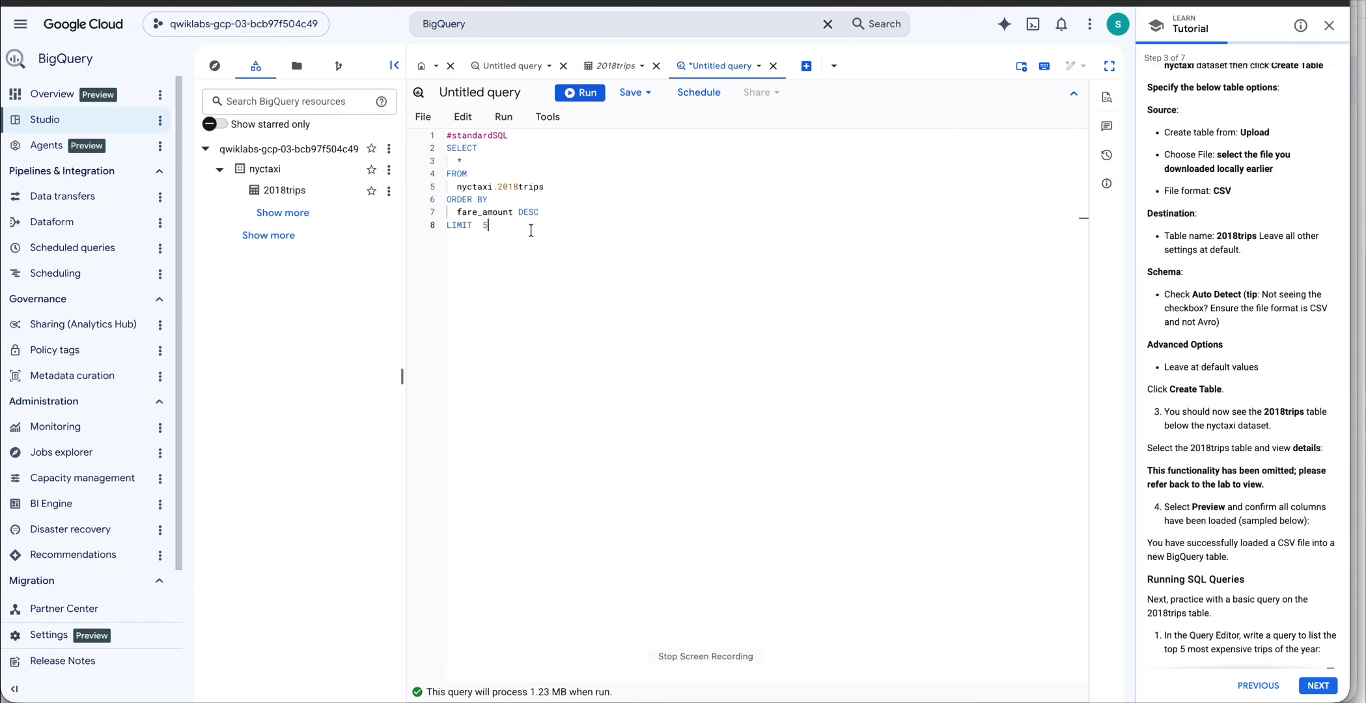
click(560, 205)
click(509, 162)
click(503, 230)
click(582, 98)
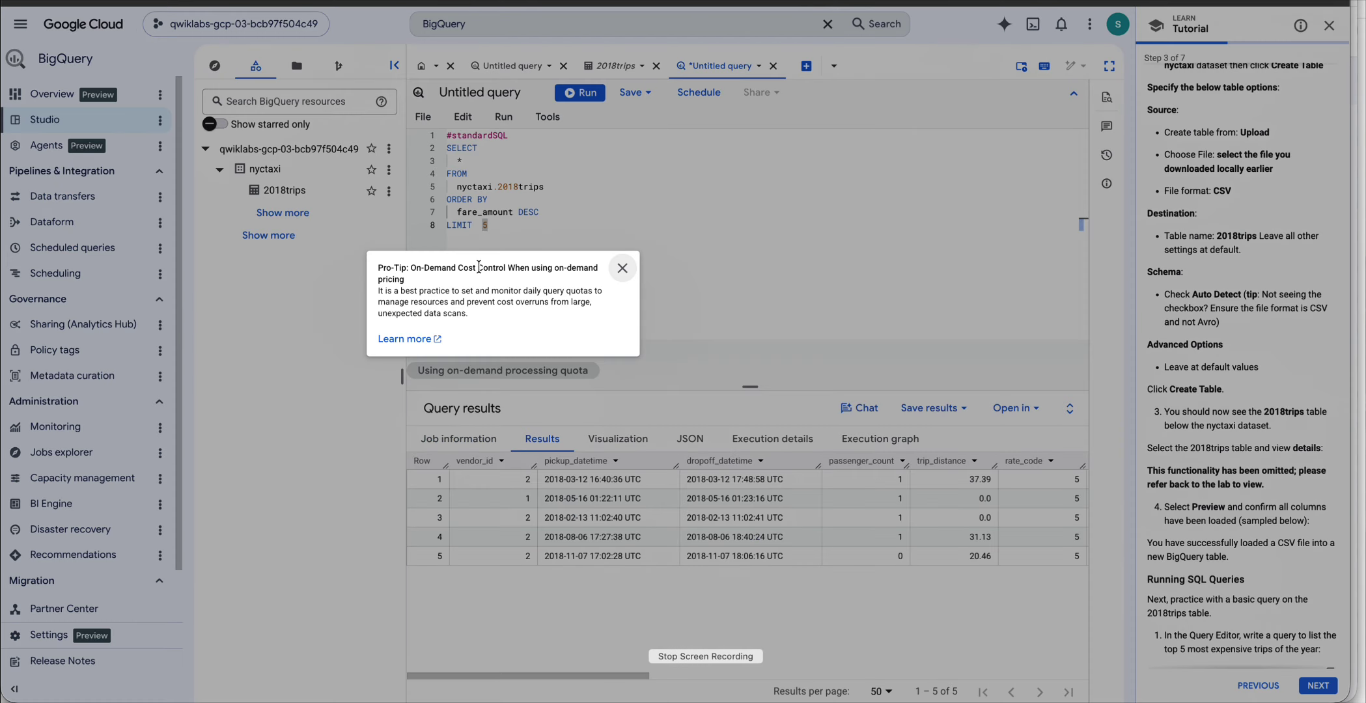
click(622, 267)
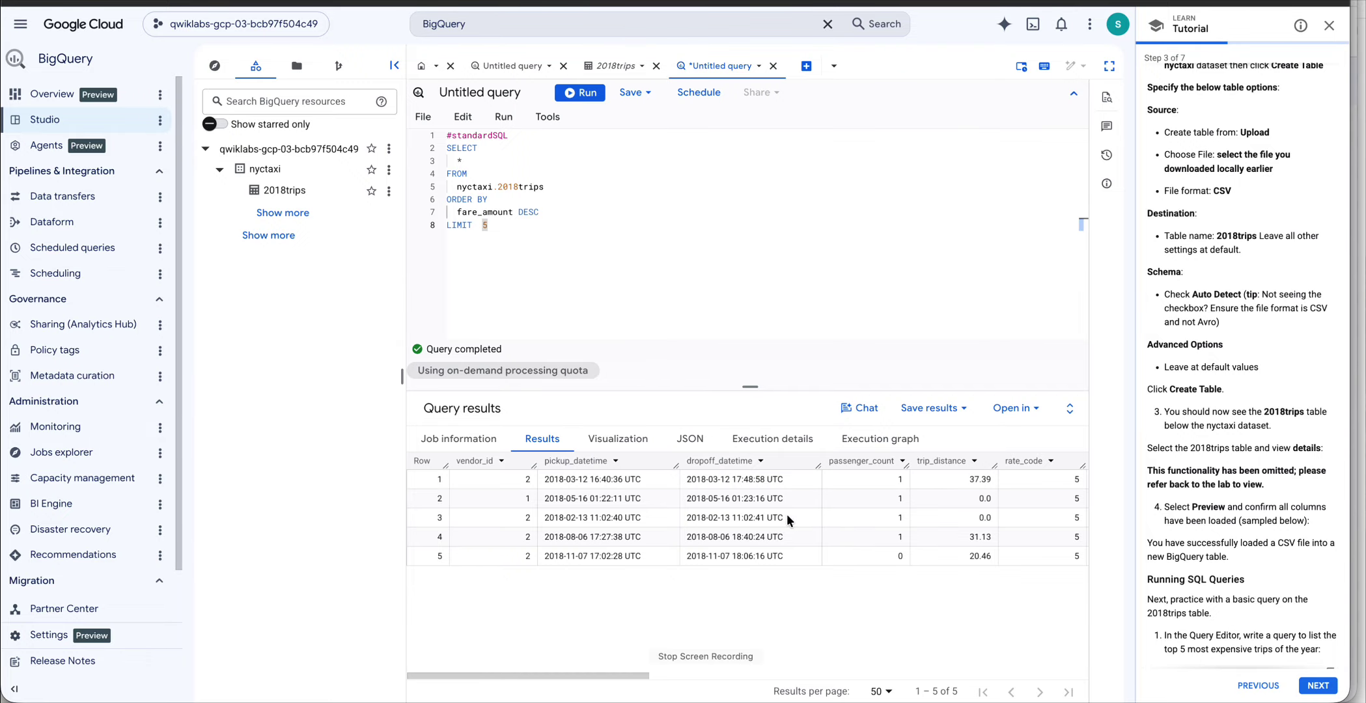
Step: Examine the fare_amount column and the other columns of the five result rows against the query's sort order
mouse_move(489, 225)
mouse_down()
mouse_move(438, 227)
mouse_move(506, 213)
mouse_up()
scroll(959, 523, right, 10)
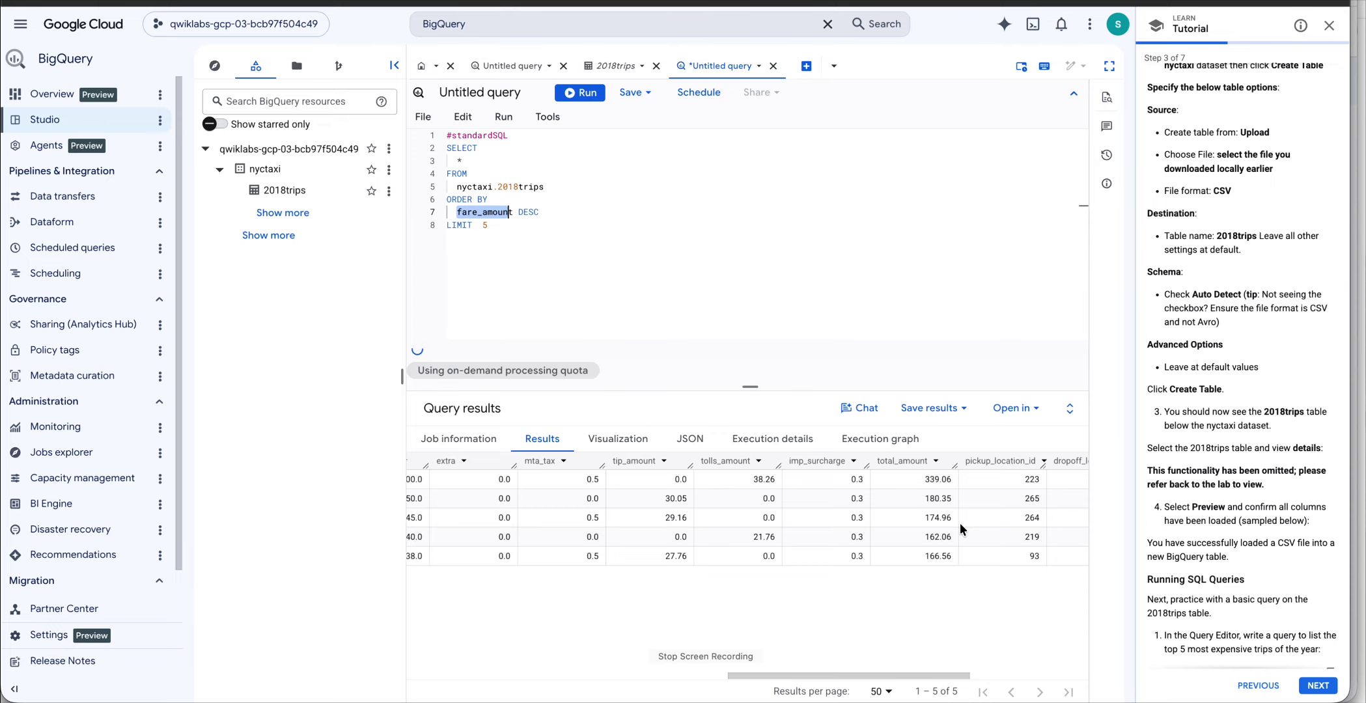
scroll(815, 505, left, 4)
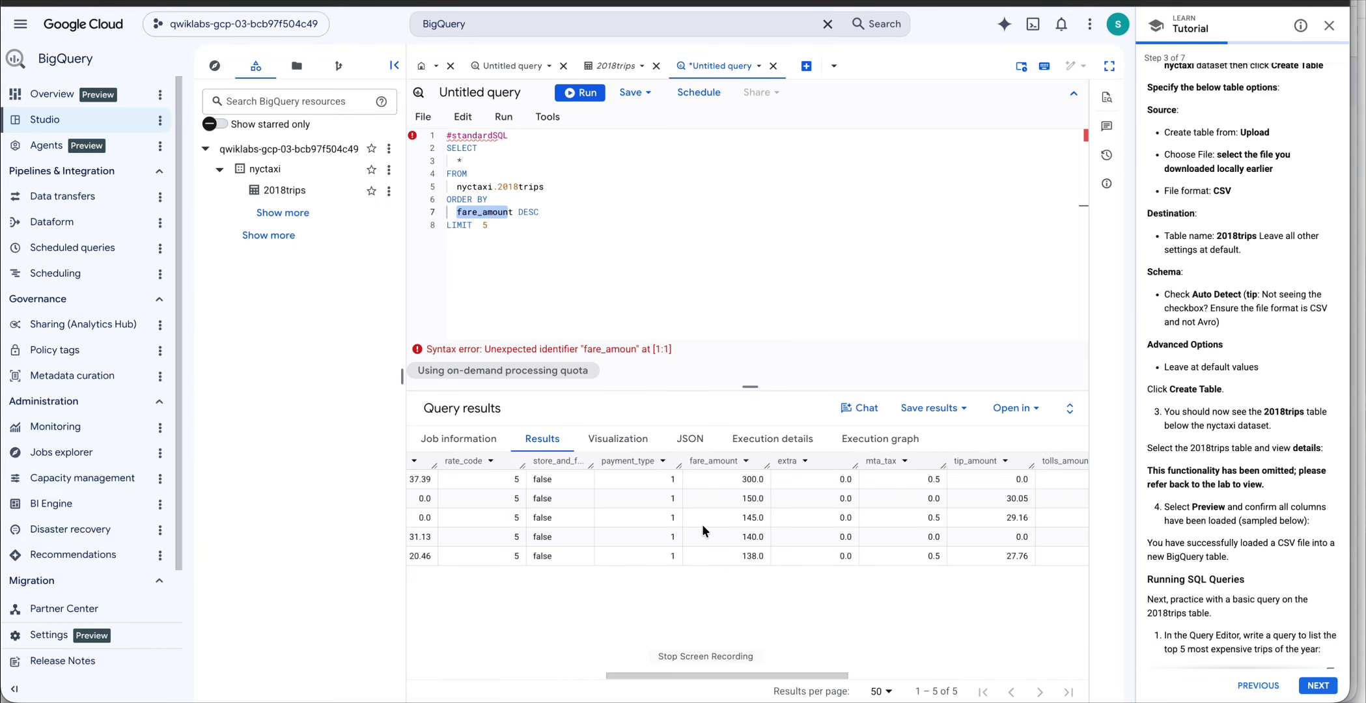
scroll(717, 564, left, 6)
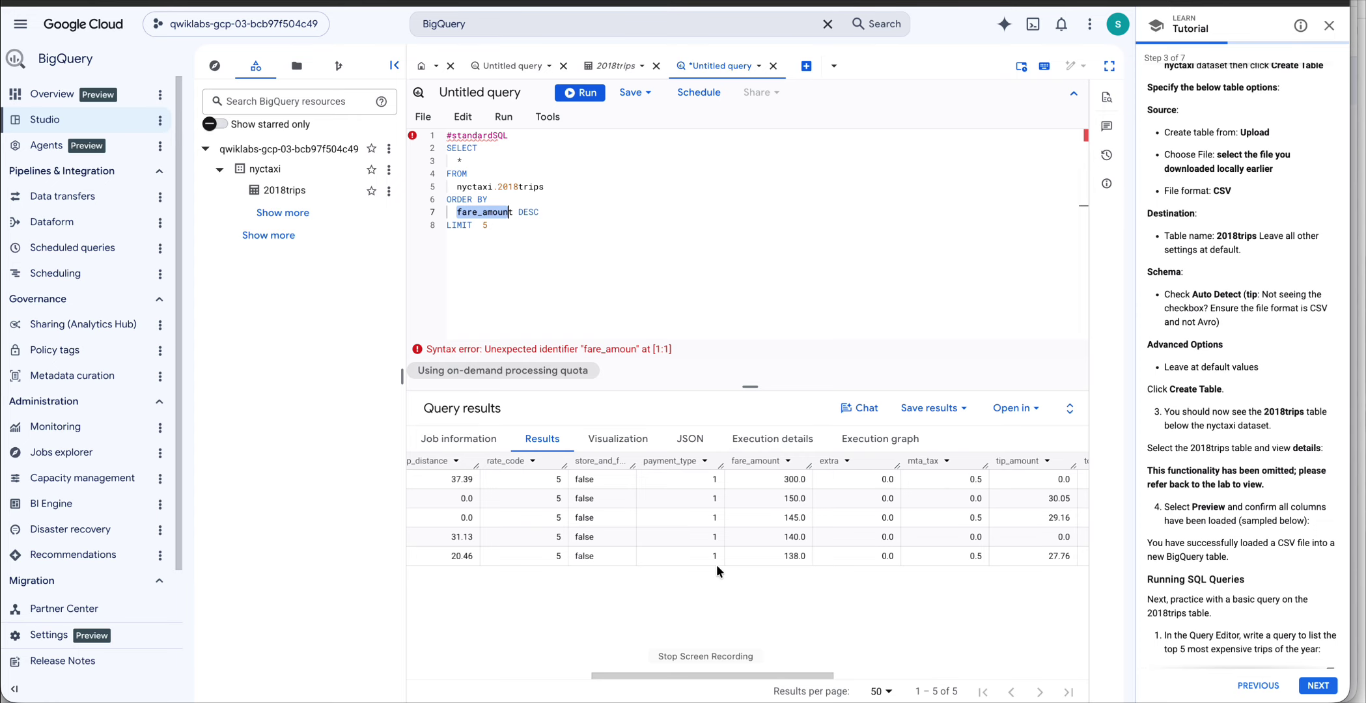
scroll(716, 565, left, 1)
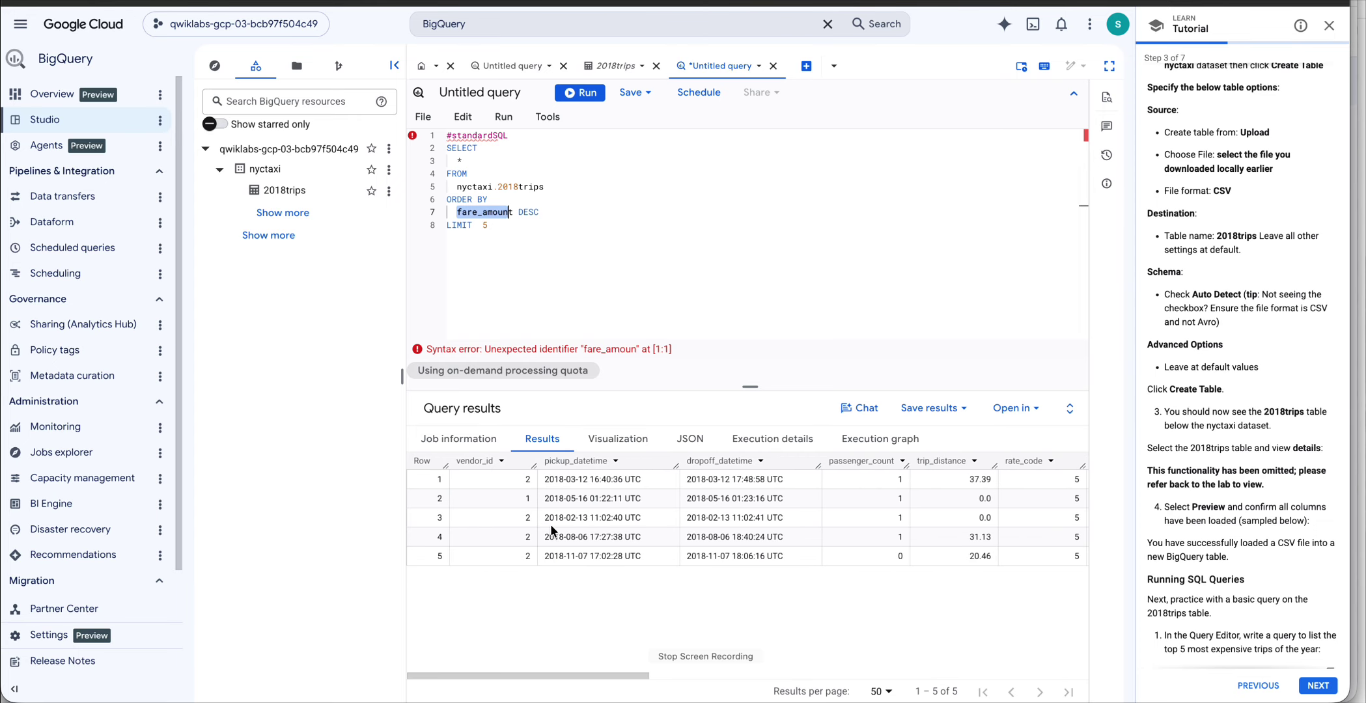
click(554, 250)
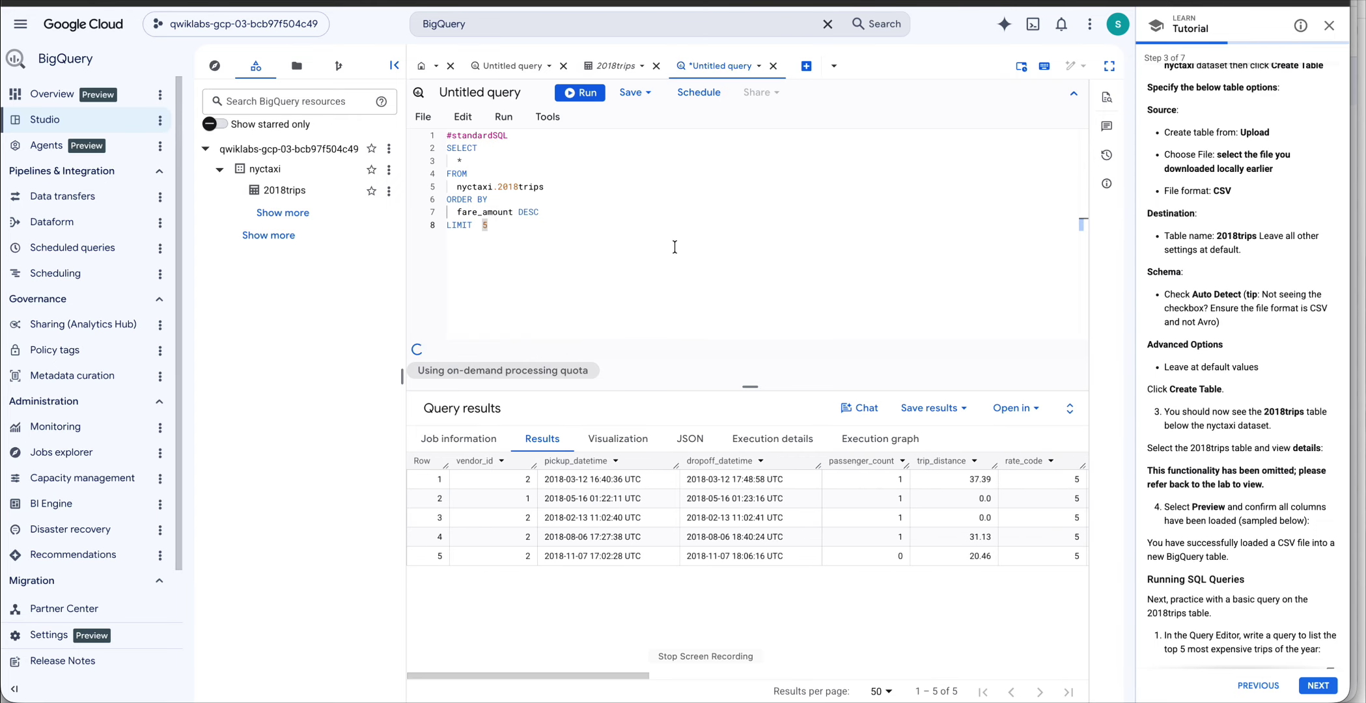
Step: Show the query's job information and read its duration, bytes processed and bytes billed
click(445, 441)
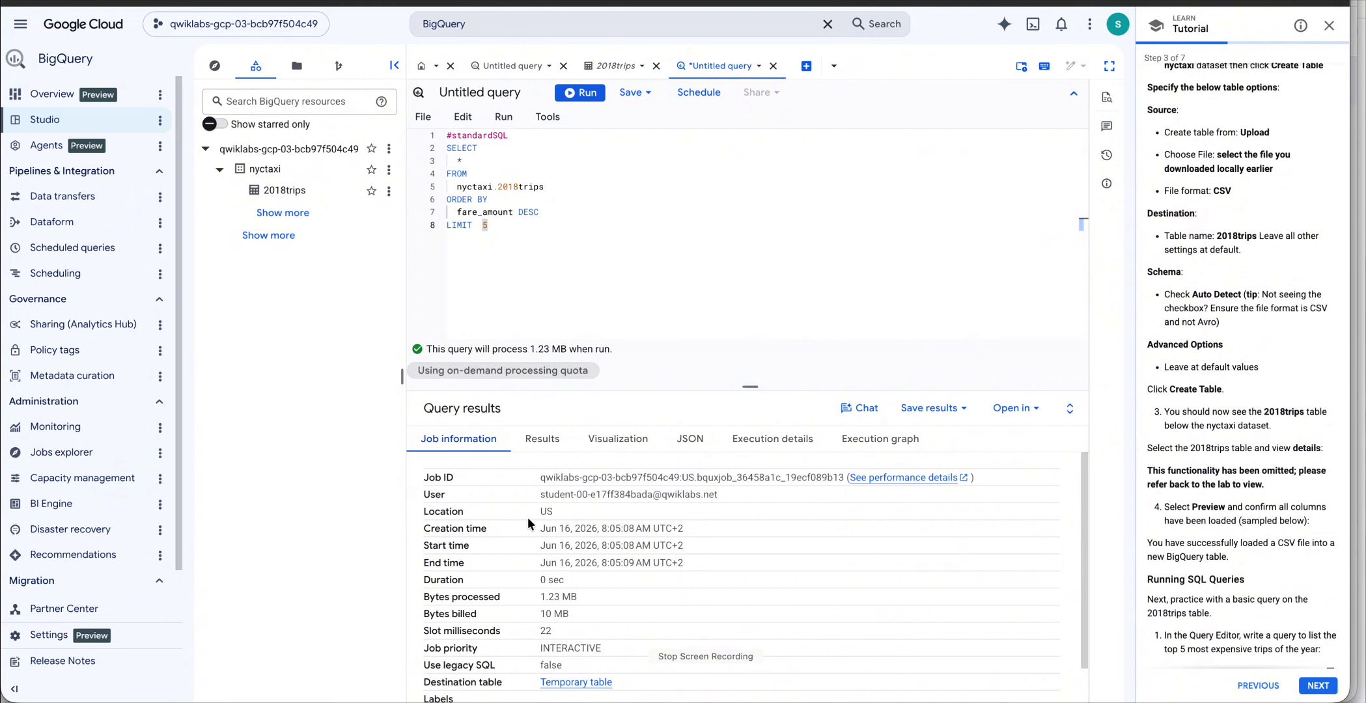
scroll(551, 546, down, 1)
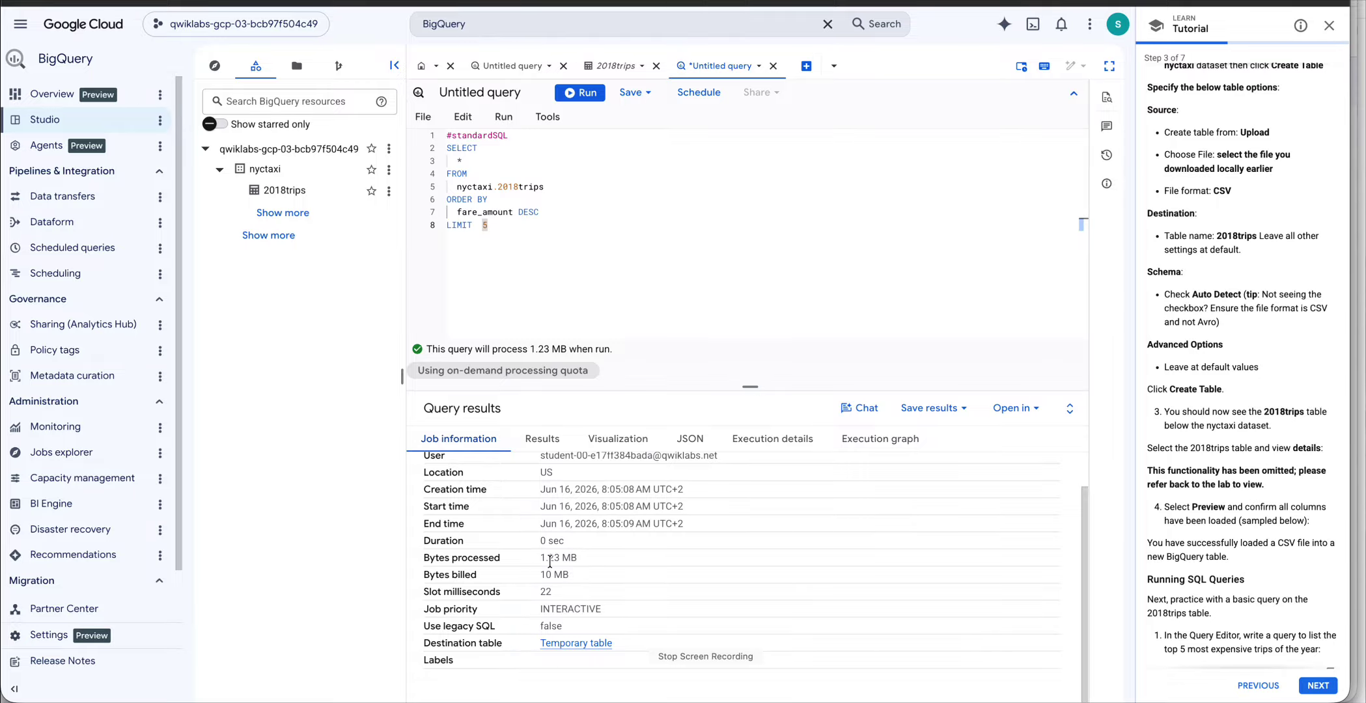
scroll(613, 530, up, 1)
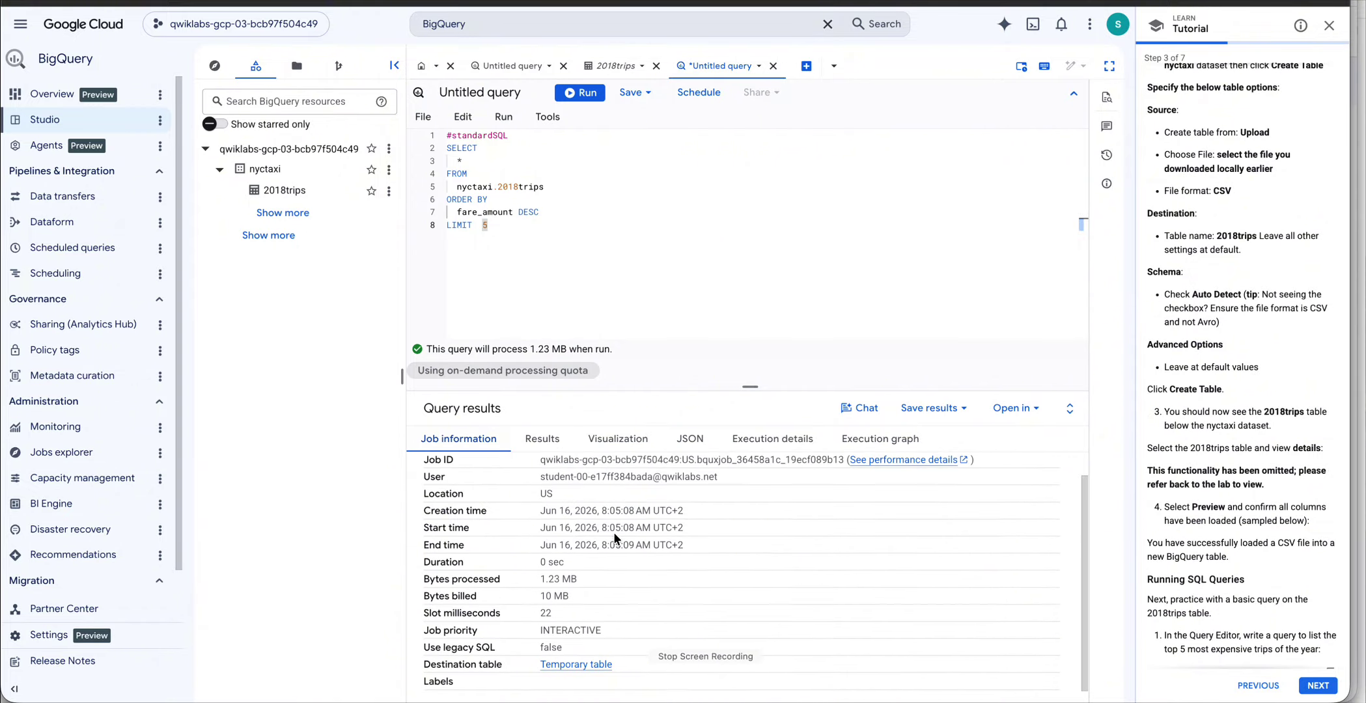
Step: Review the query output as a results table, as a visualization chart and as JSON
click(543, 437)
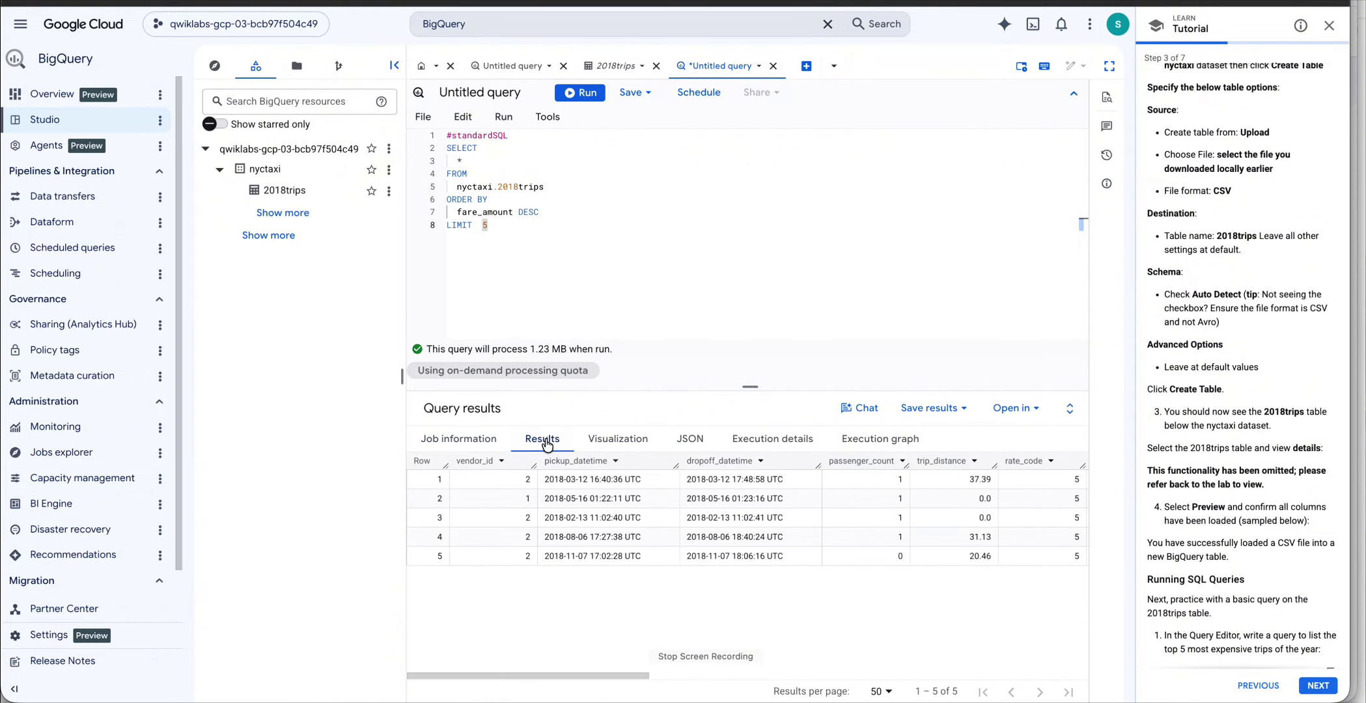
click(618, 442)
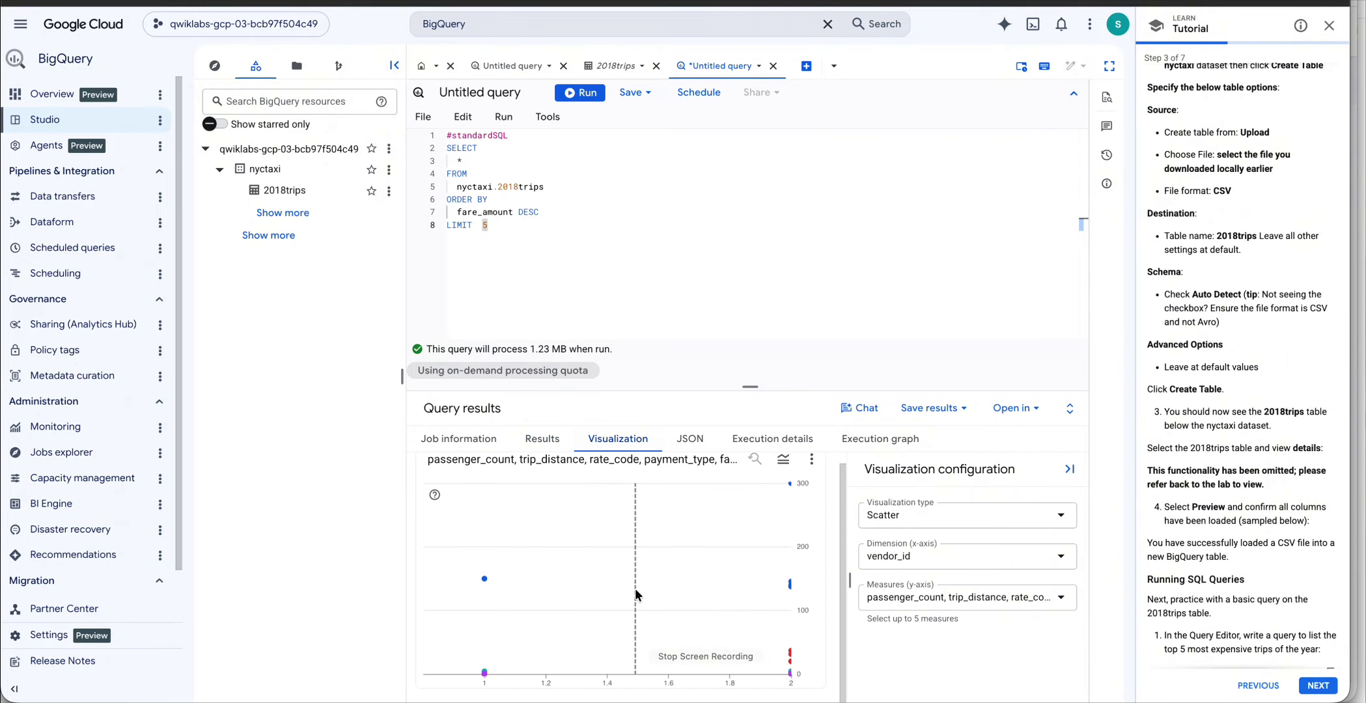
scroll(635, 592, up, 1)
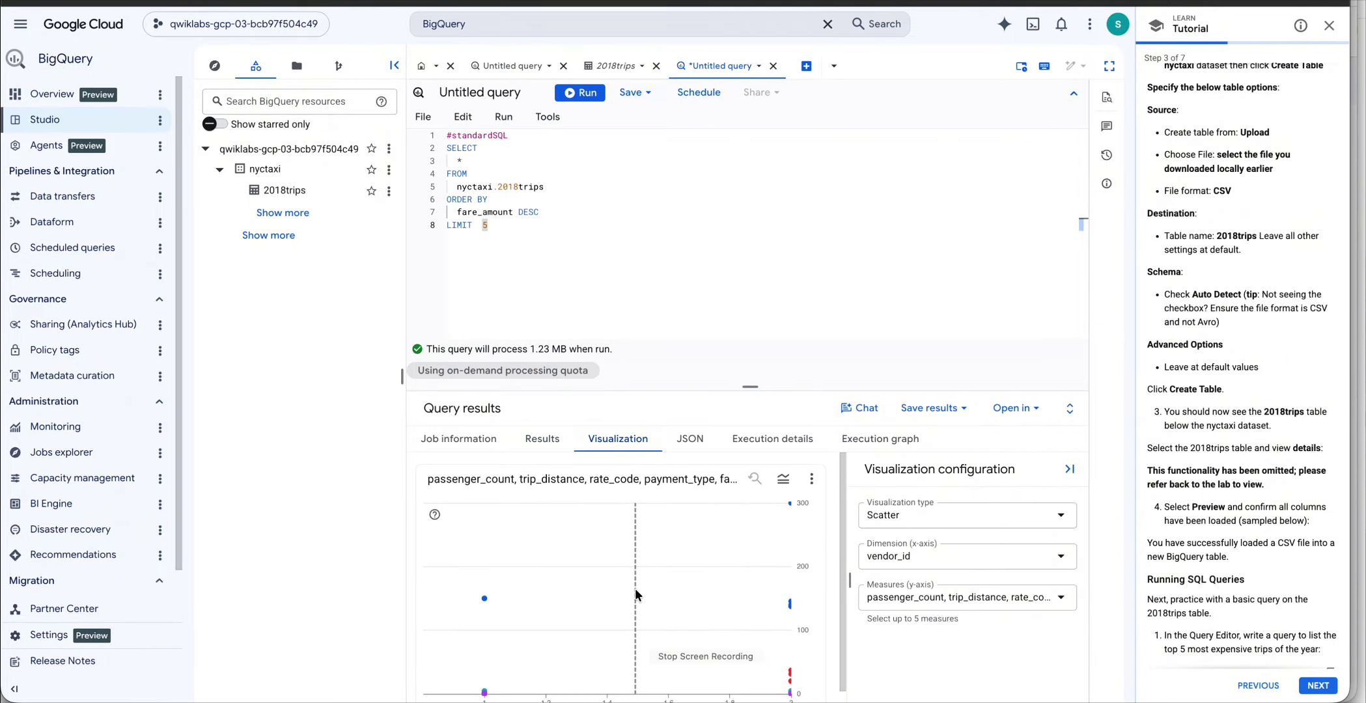
click(698, 448)
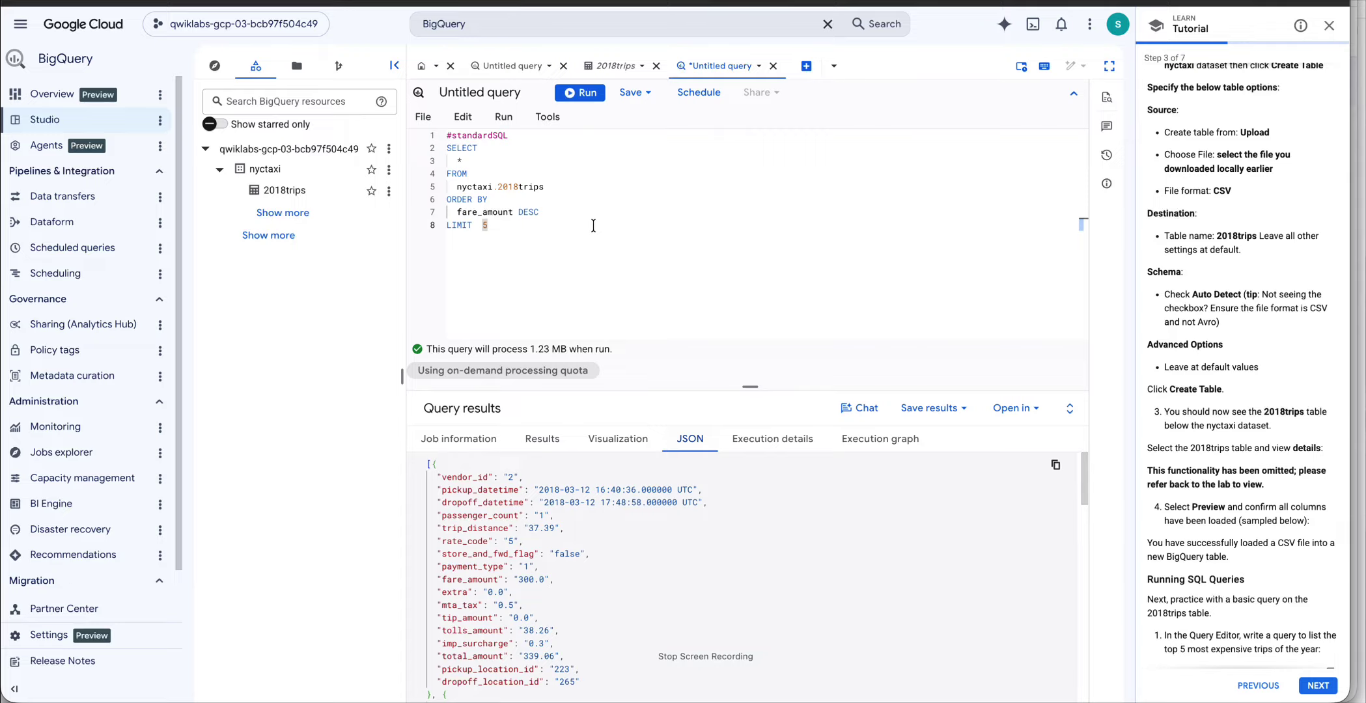
scroll(648, 550, down, 4)
scroll(652, 554, up, 4)
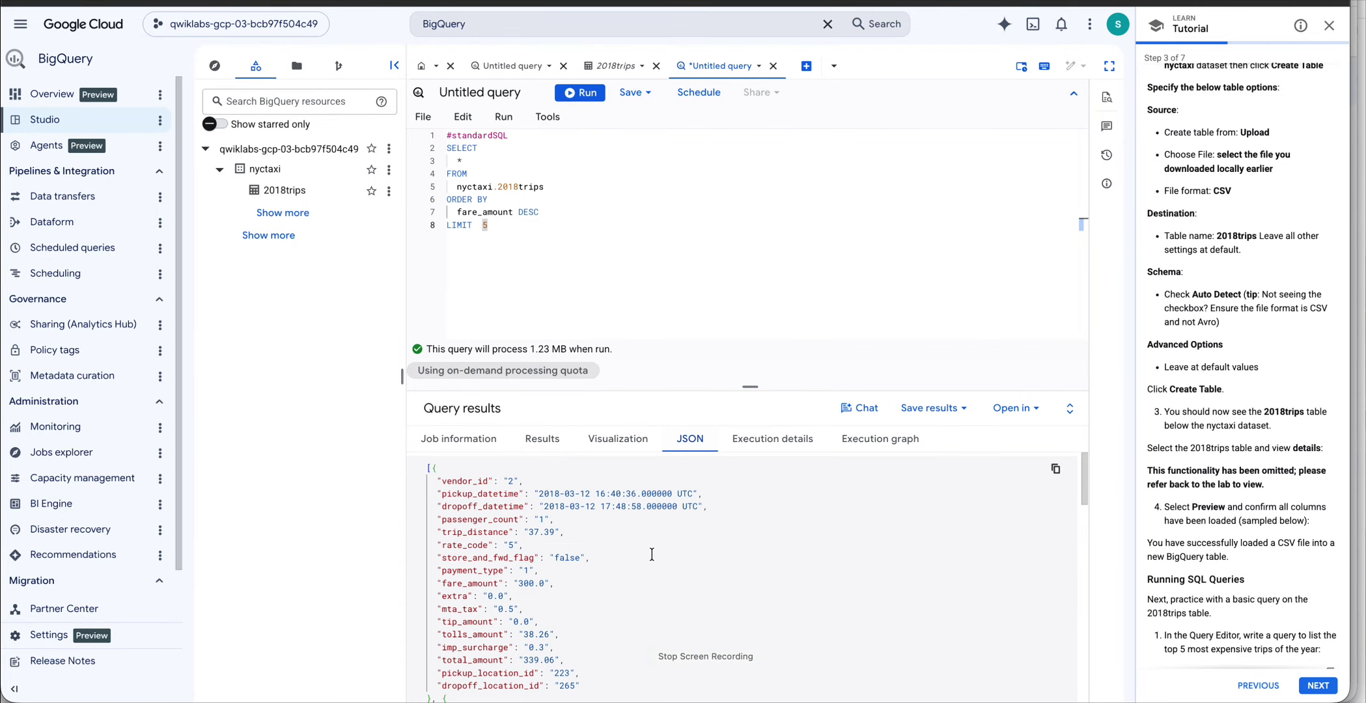
scroll(652, 554, down, 3)
scroll(652, 554, up, 3)
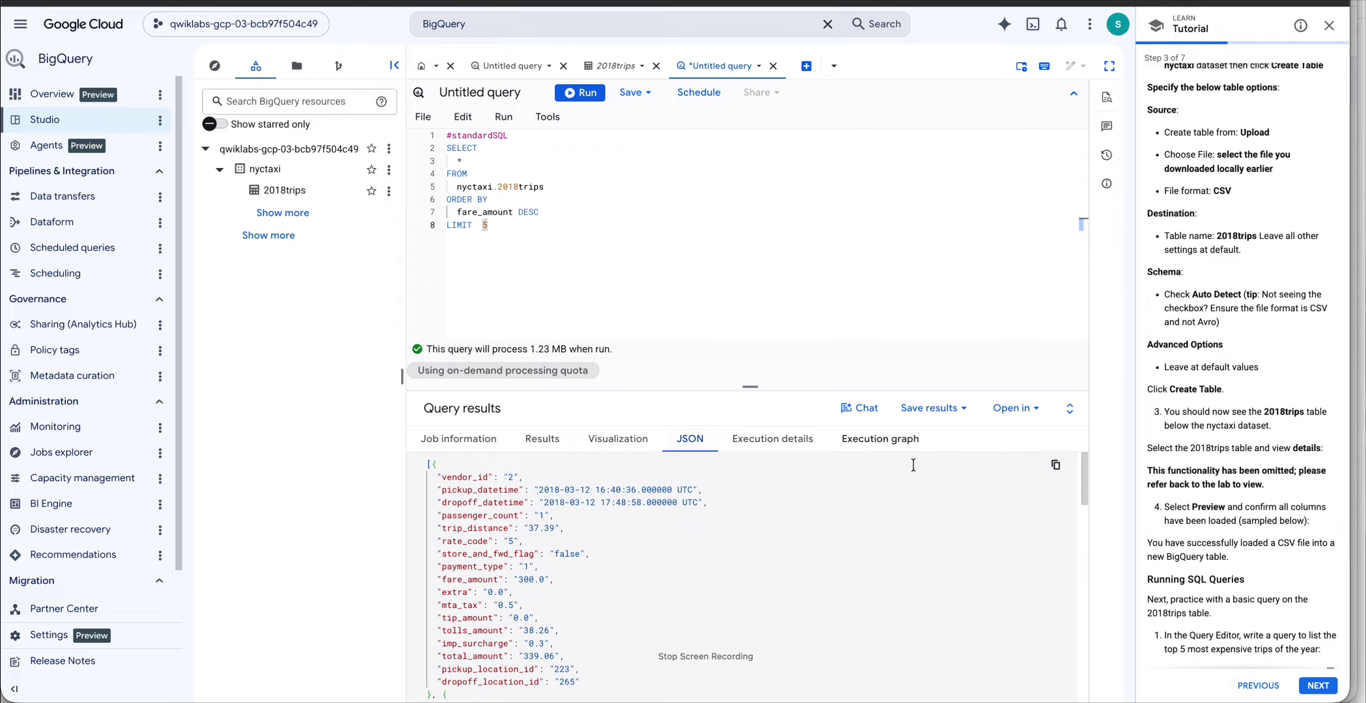
Step: Look over the export destinations offered for saving the query results, and return to the results table
click(954, 408)
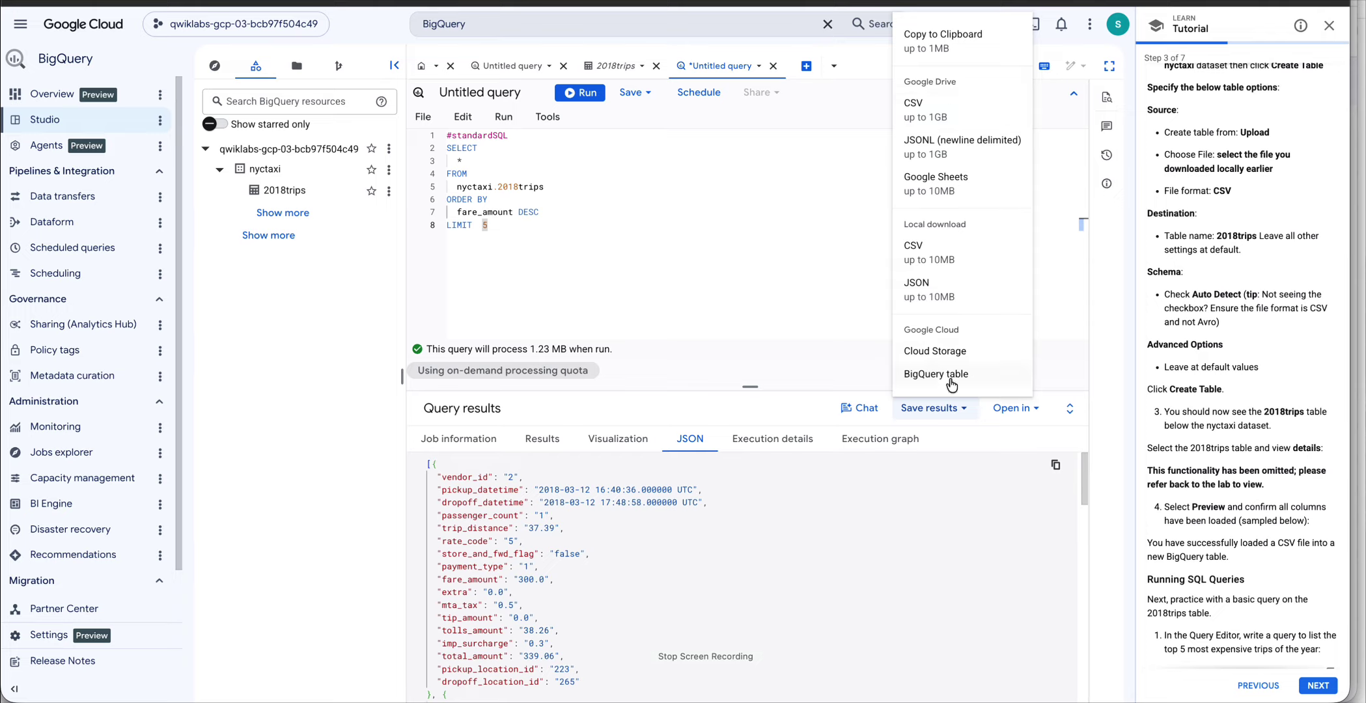
click(798, 304)
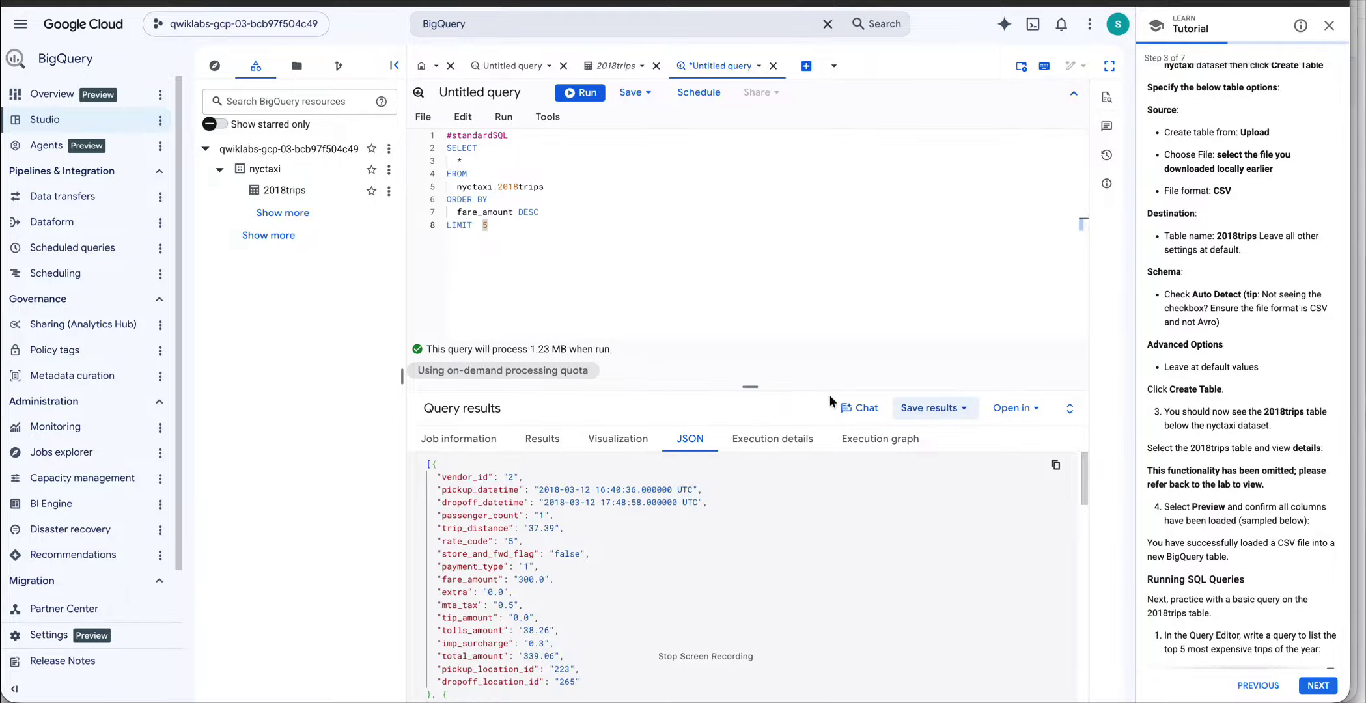
click(541, 439)
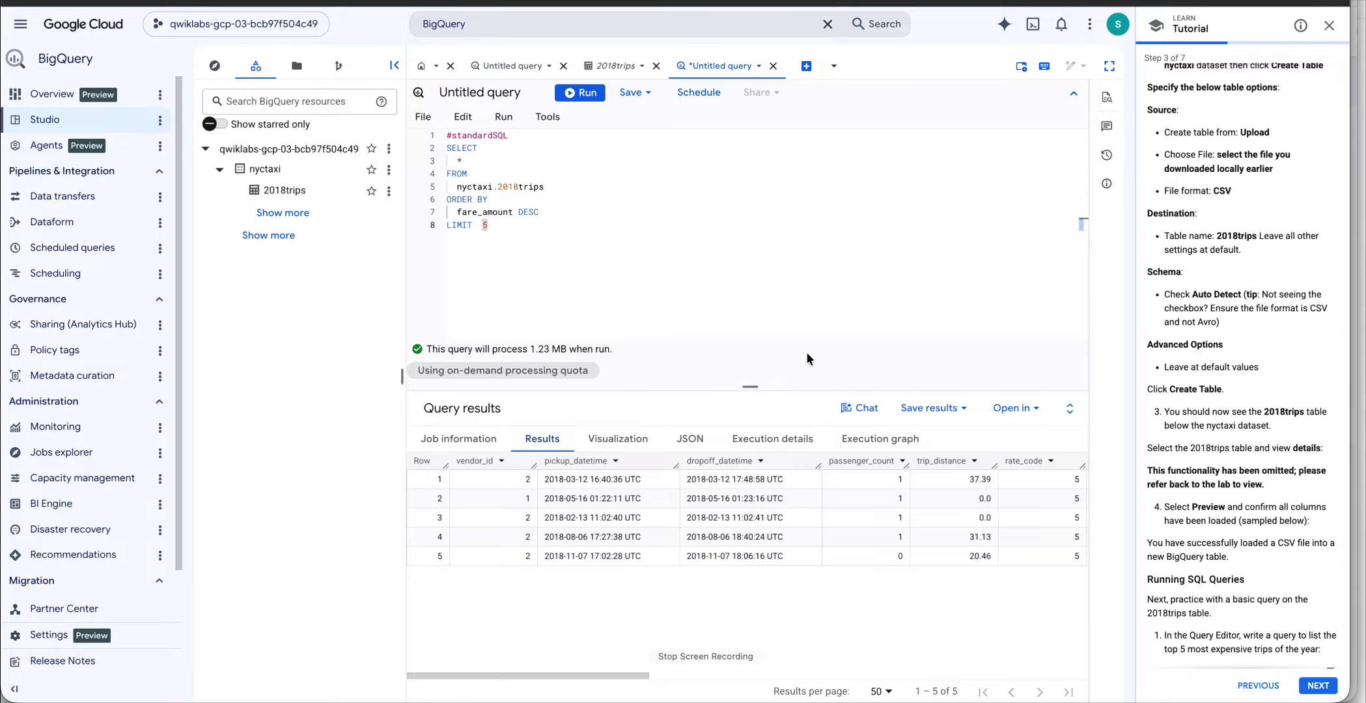
Step: Read the lab's question on the year's highest fare amount and look it up in the fare_amount column of the BigQuery results
scroll(1287, 538, down, 3)
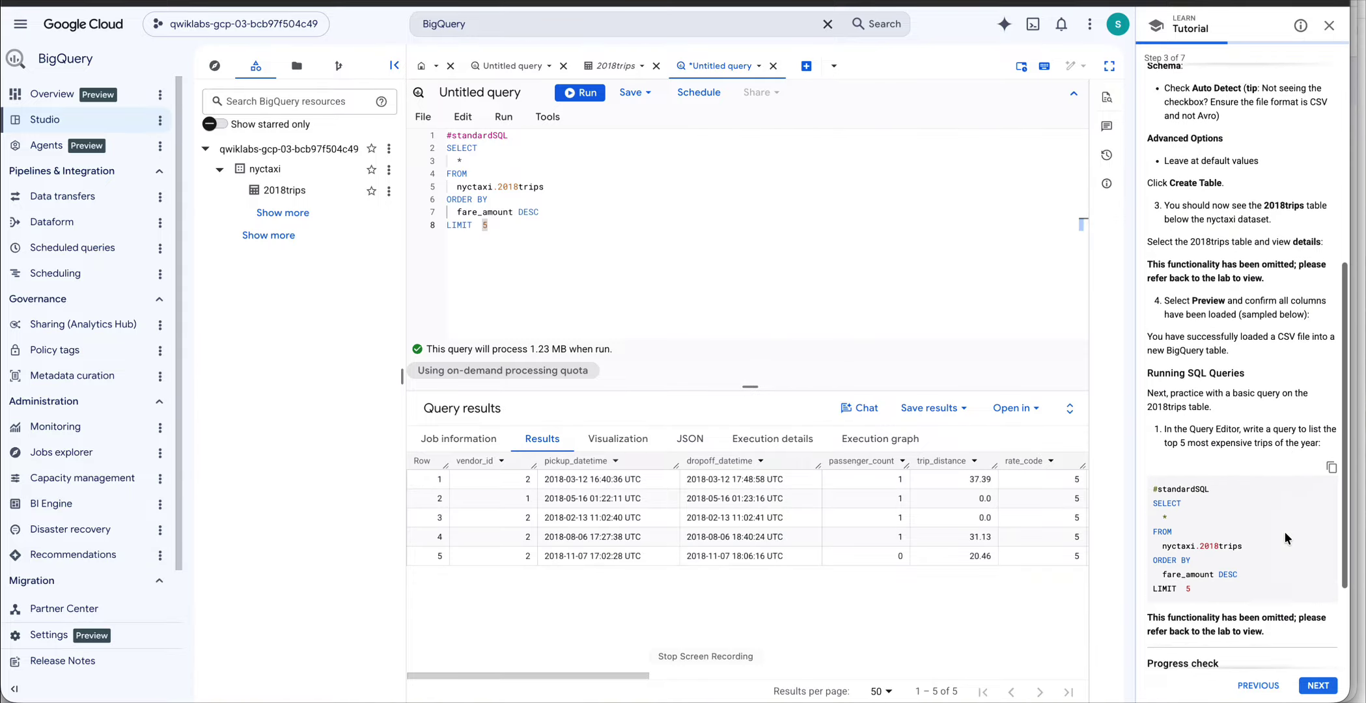
scroll(1286, 538, down, 2)
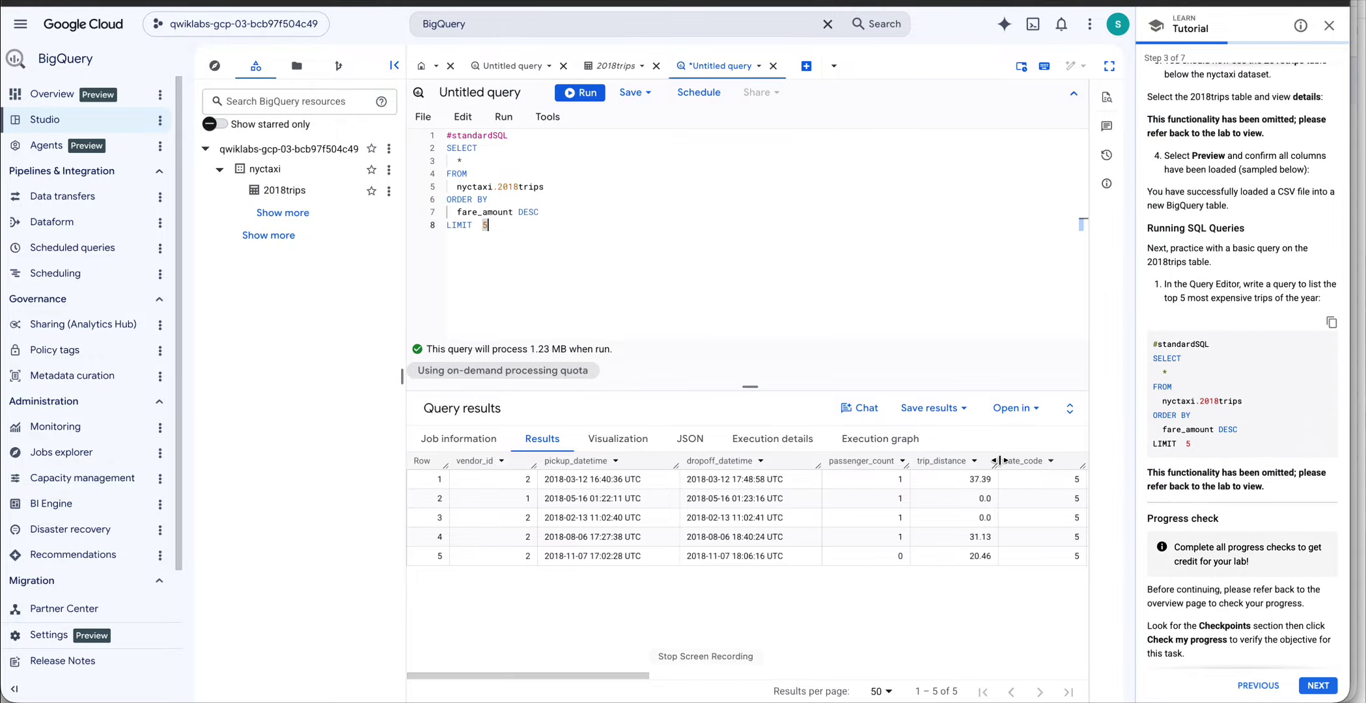
key(ctrl+Up)
click(1030, 250)
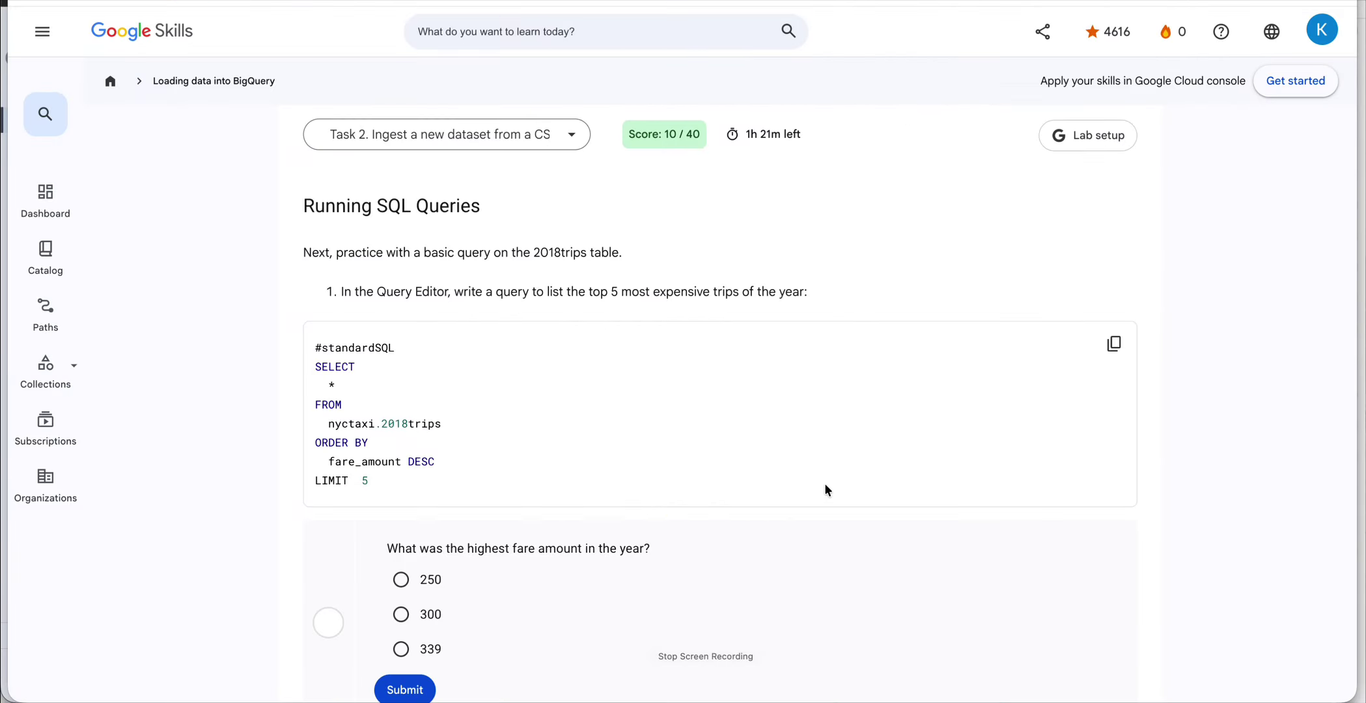
scroll(825, 485, down, 2)
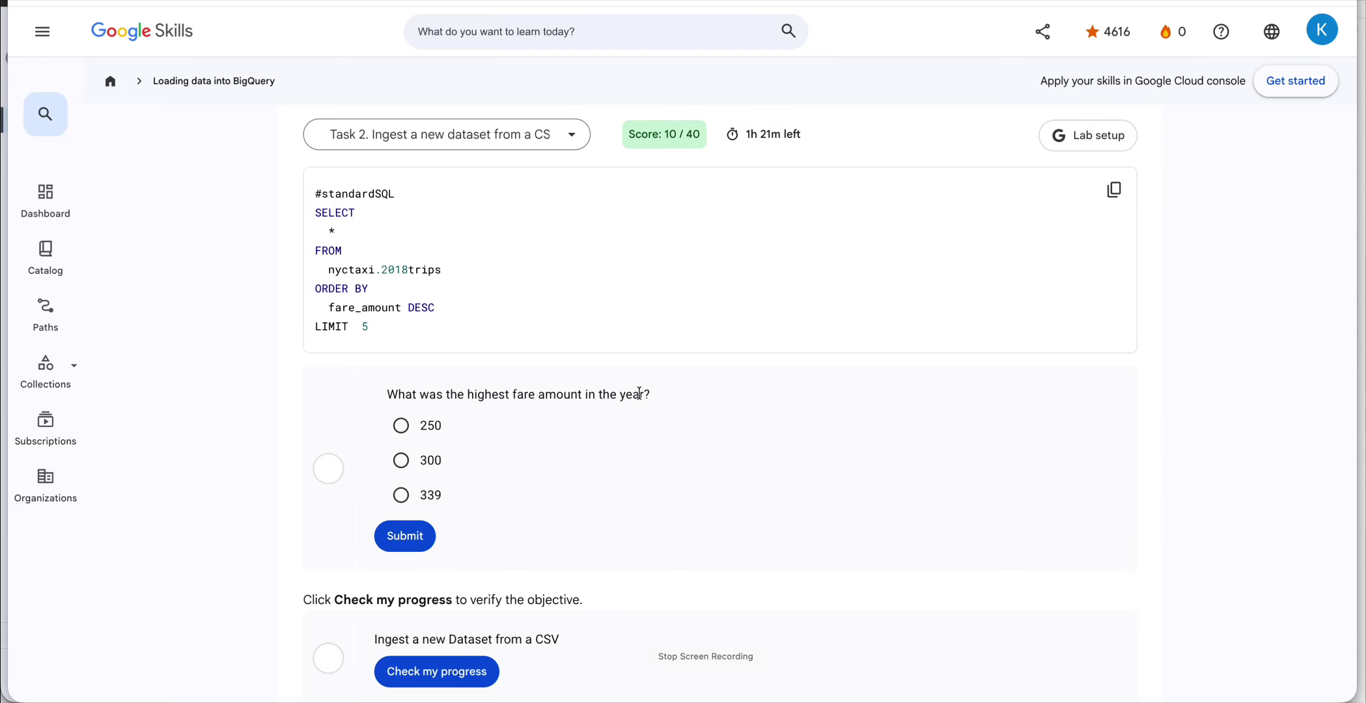
key(ctrl+Up)
click(542, 226)
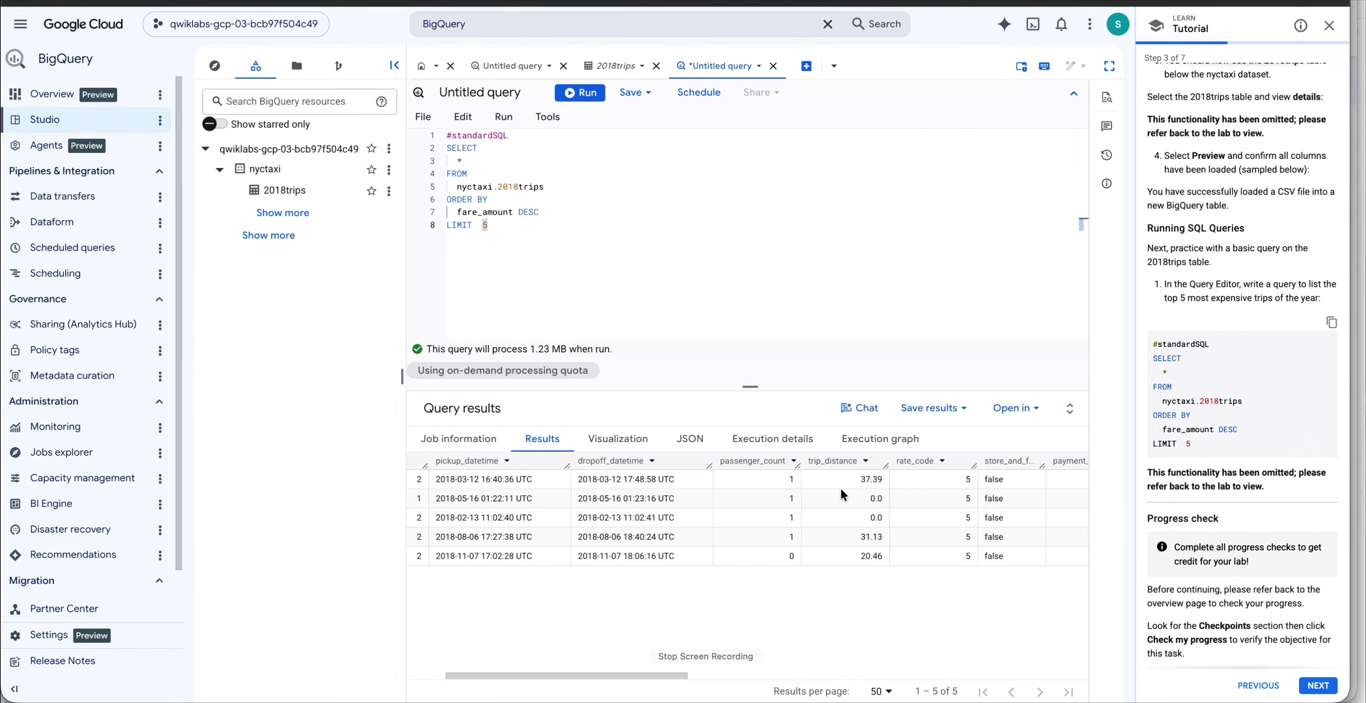
scroll(840, 494, right, 10)
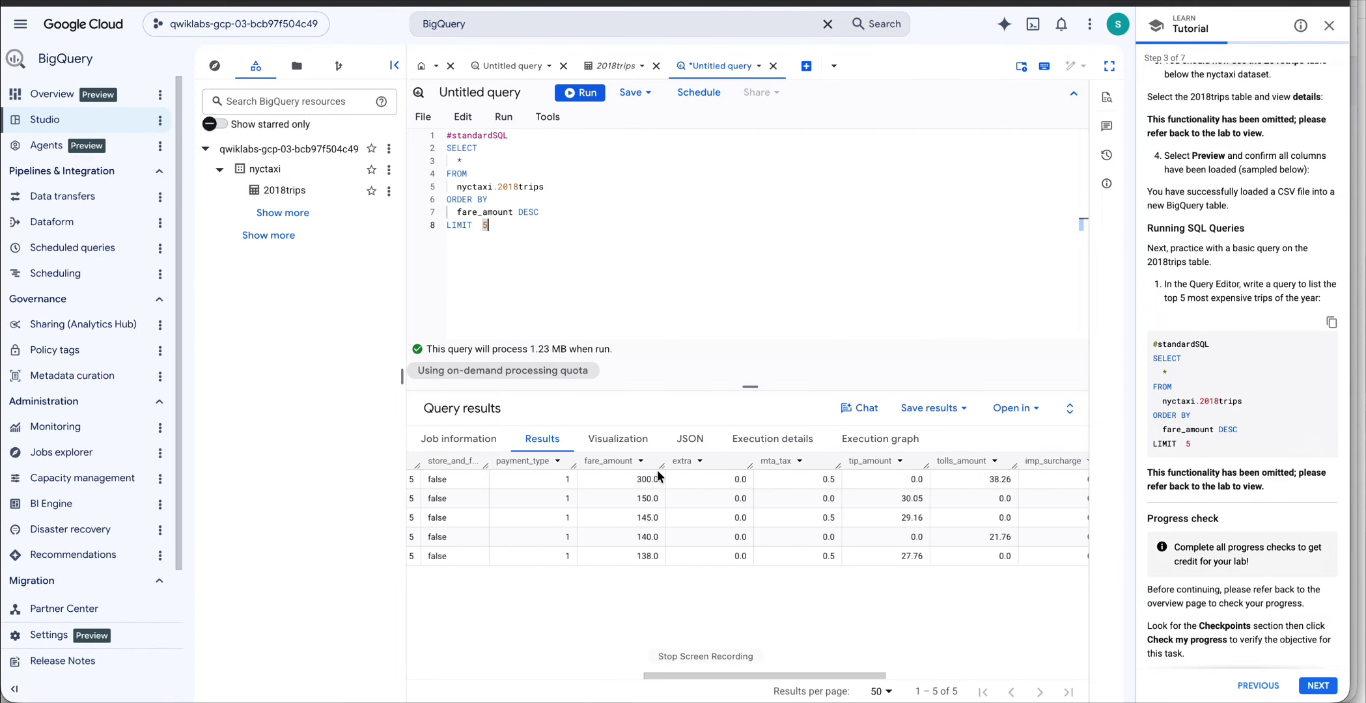
Step: On the lab page, submit 300 as the highest fare amount and check progress on Ingest a new Dataset from a CSV
key(ctrl+Up)
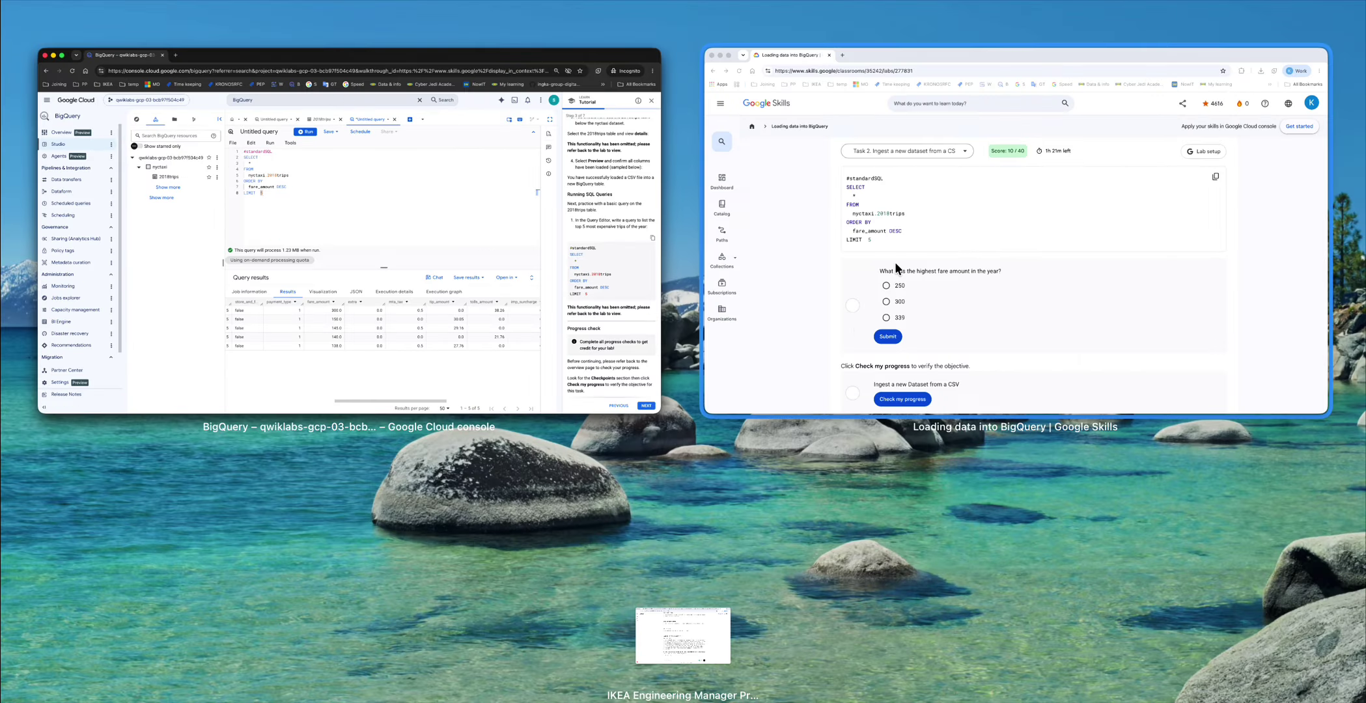
click(895, 262)
click(436, 460)
click(405, 536)
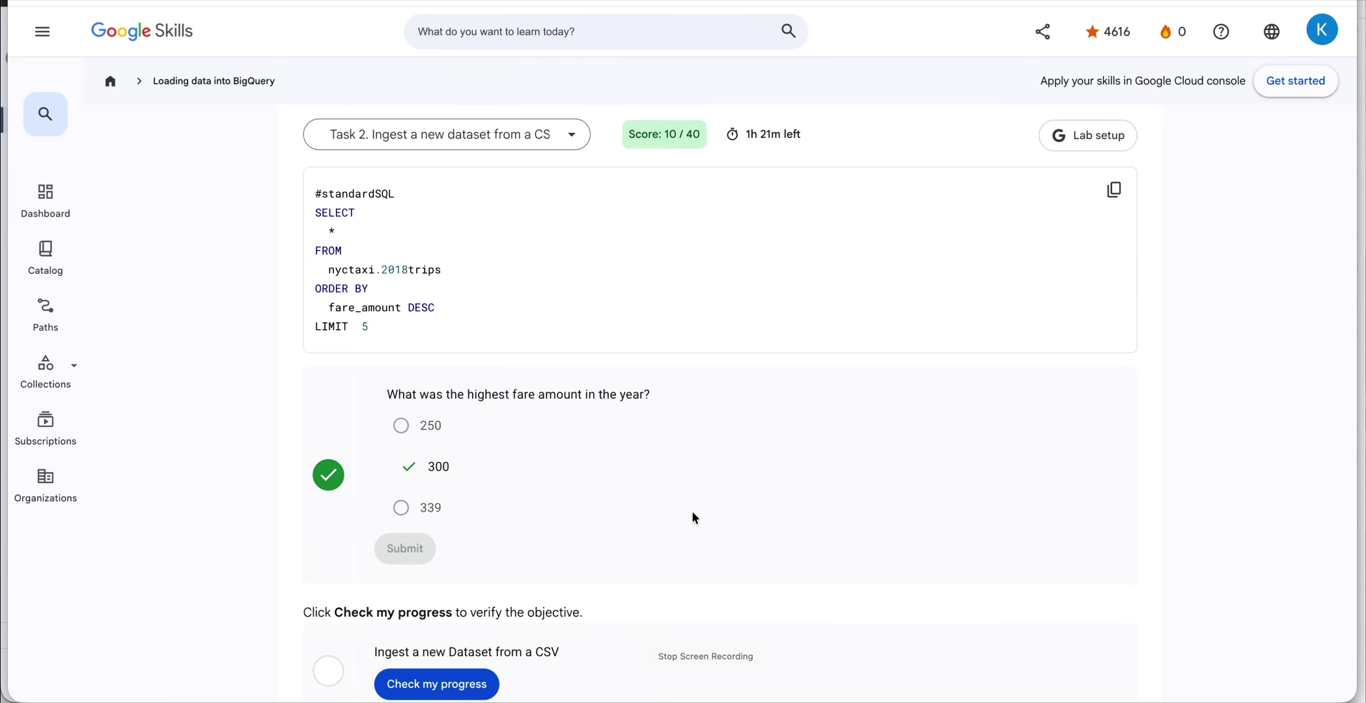
scroll(691, 510, down, 4)
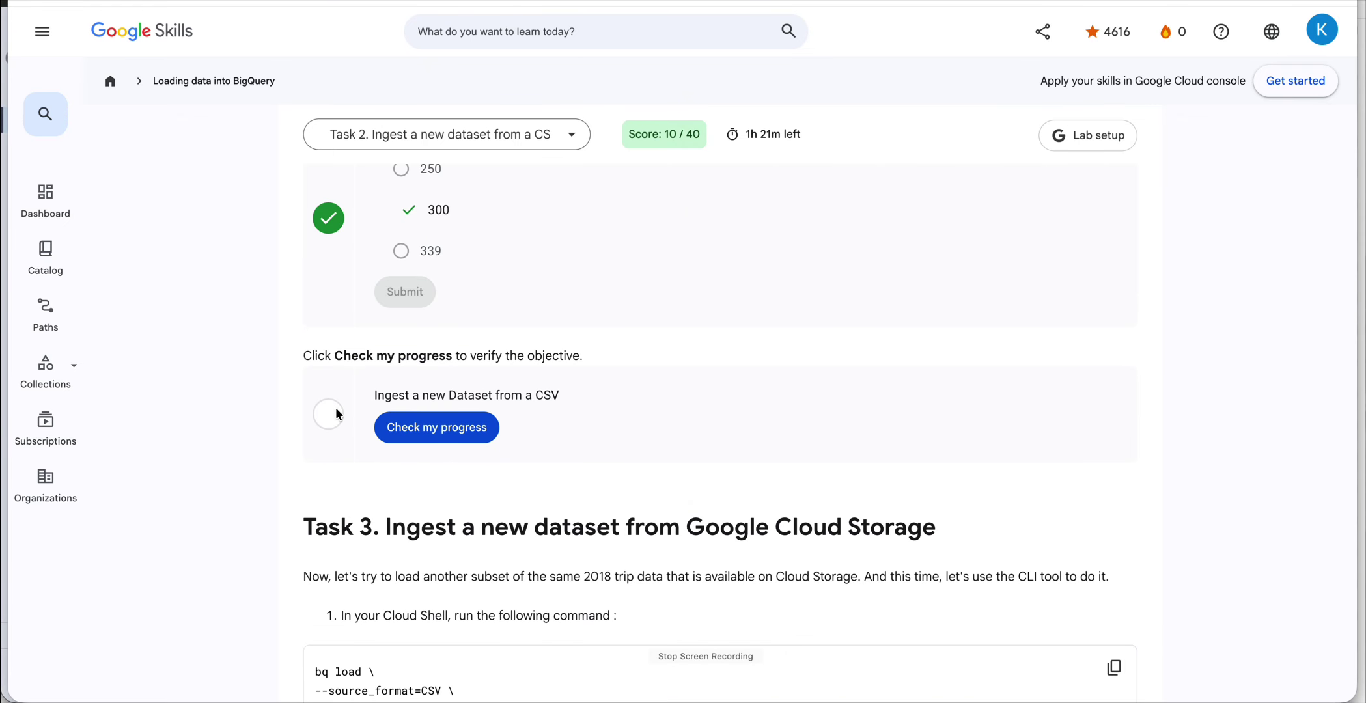
click(397, 427)
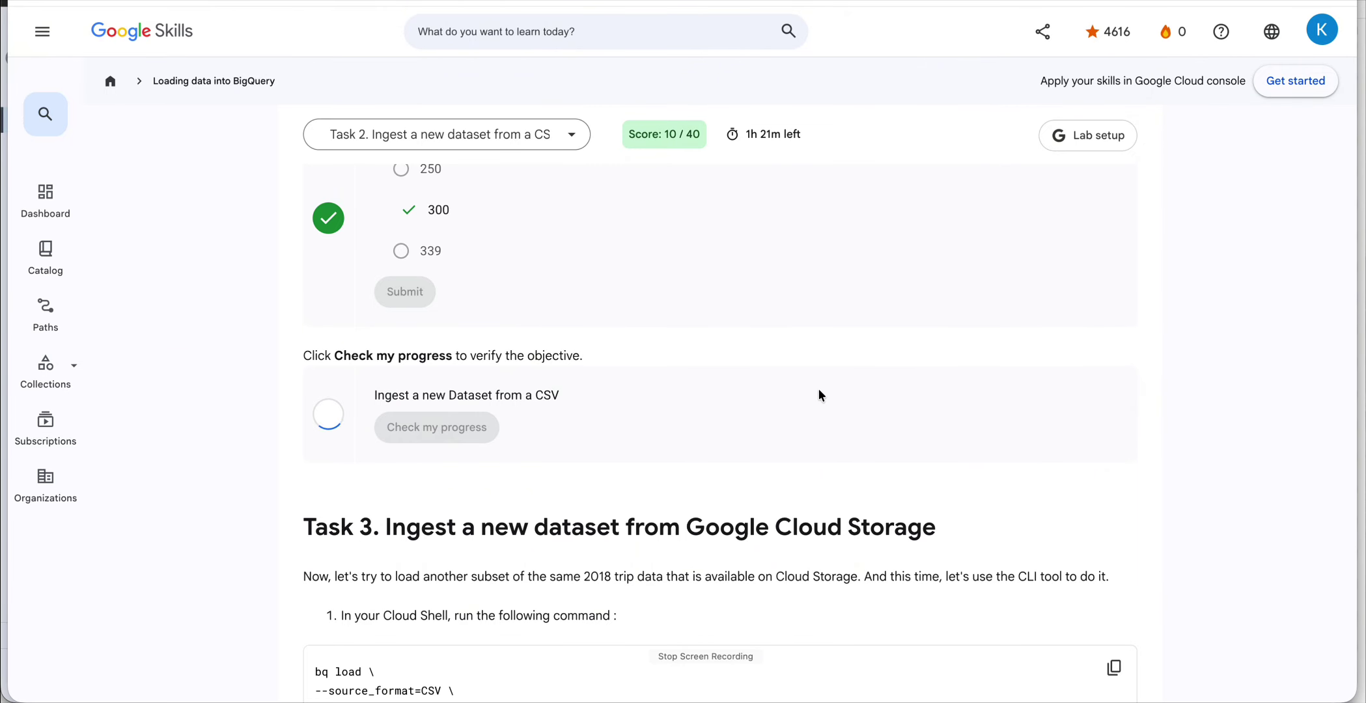
Step: Read the Task 3 bq load instructions, look at the downloaded CSV file in Finder, and return to the lab page
scroll(661, 459, down, 5)
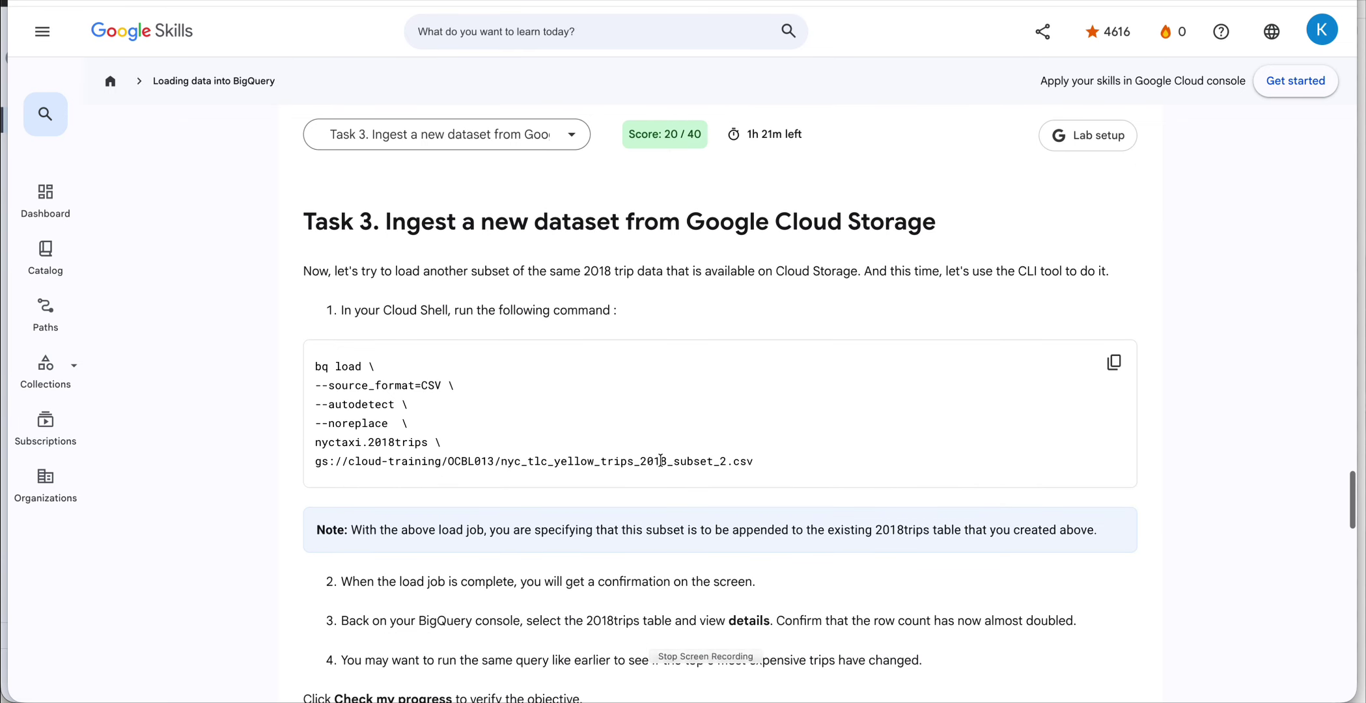
scroll(778, 608, down, 2)
scroll(778, 608, up, 2)
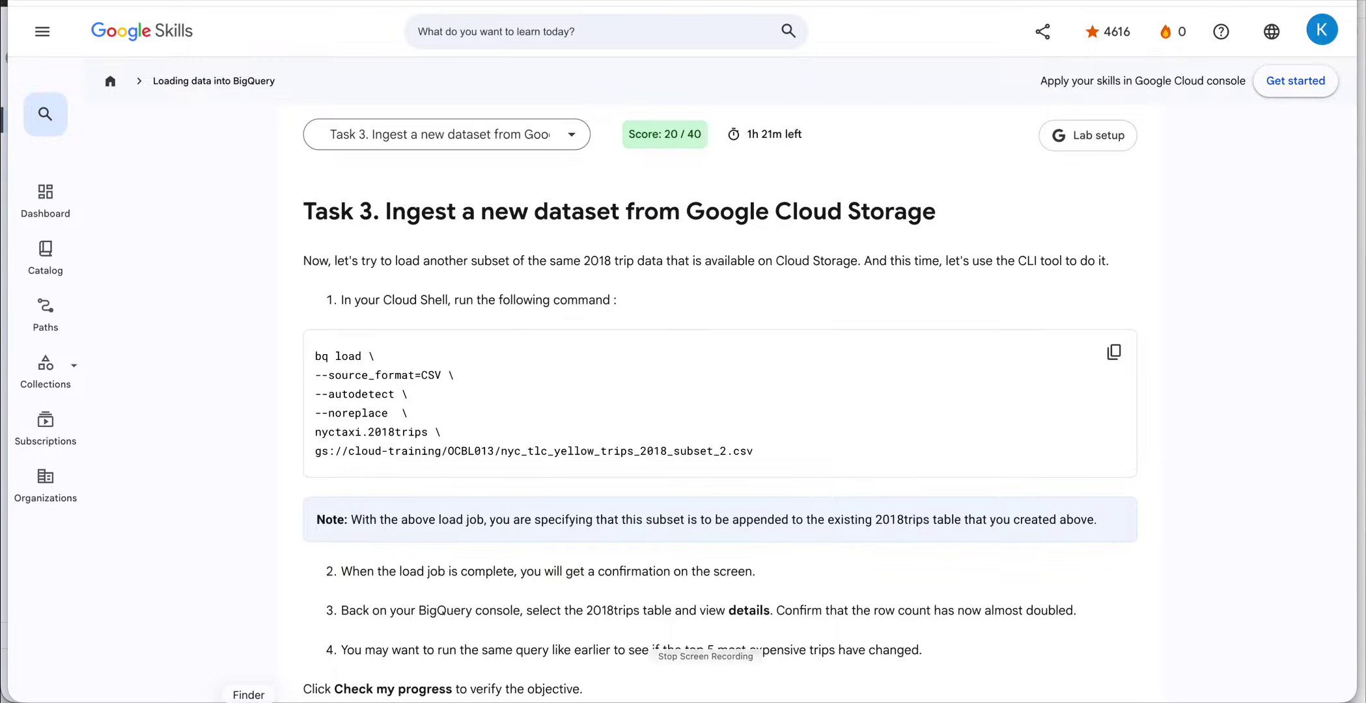
click(248, 701)
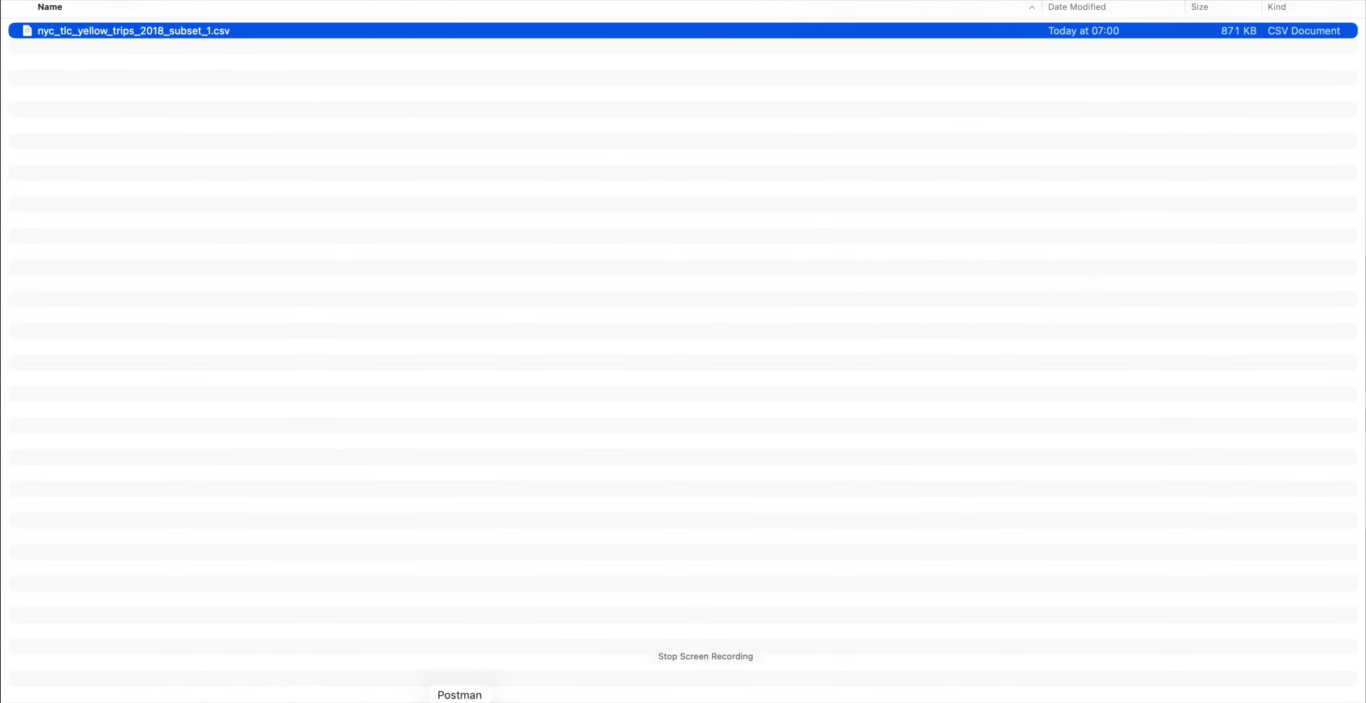
click(418, 701)
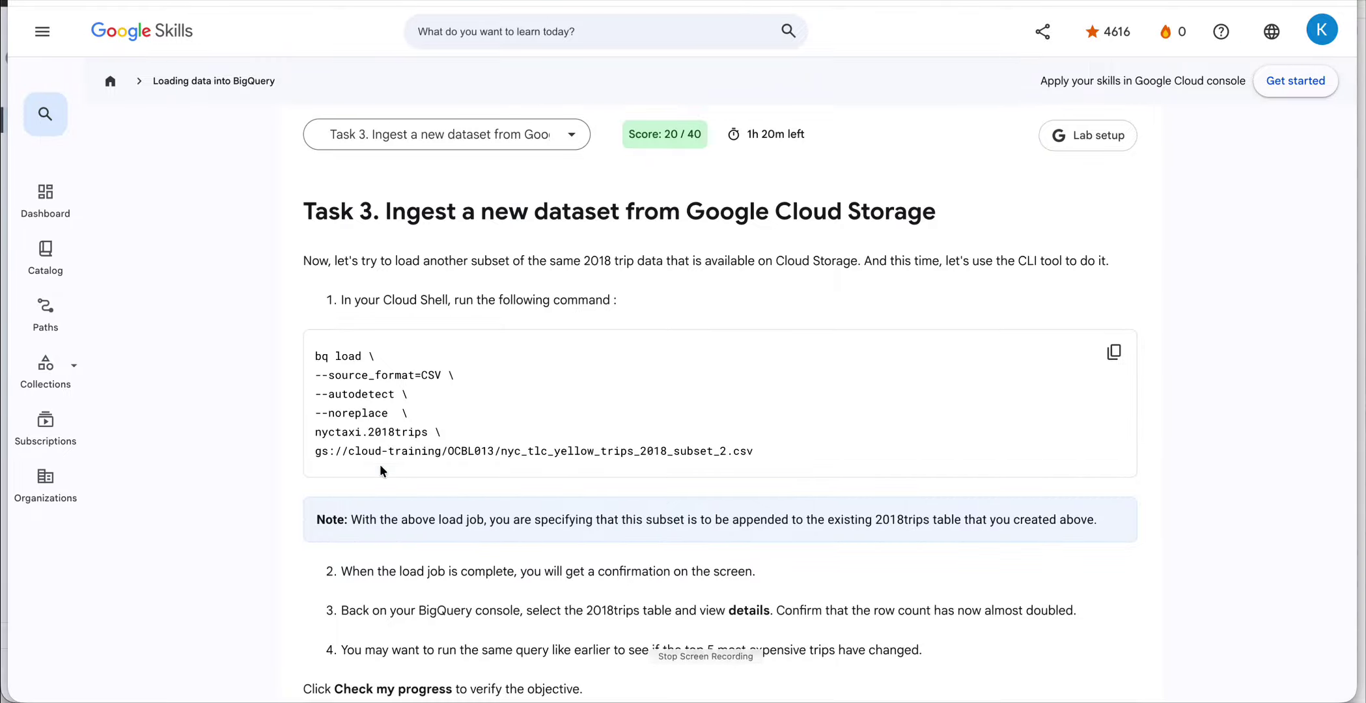
Step: Switch to the Google Cloud console, search for "sto" to open Cloud Storage, and view its list of buckets
key(ctrl+Up)
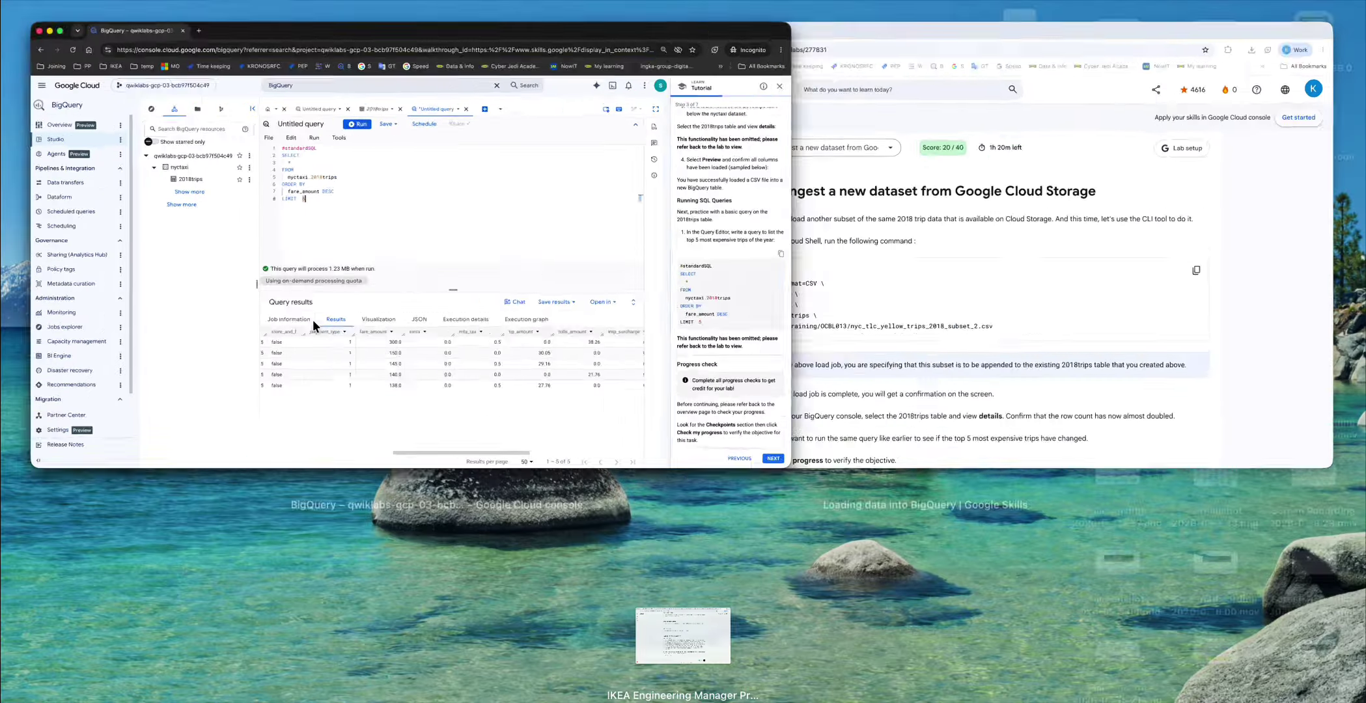
click(313, 320)
click(488, 26)
double_click(368, 20)
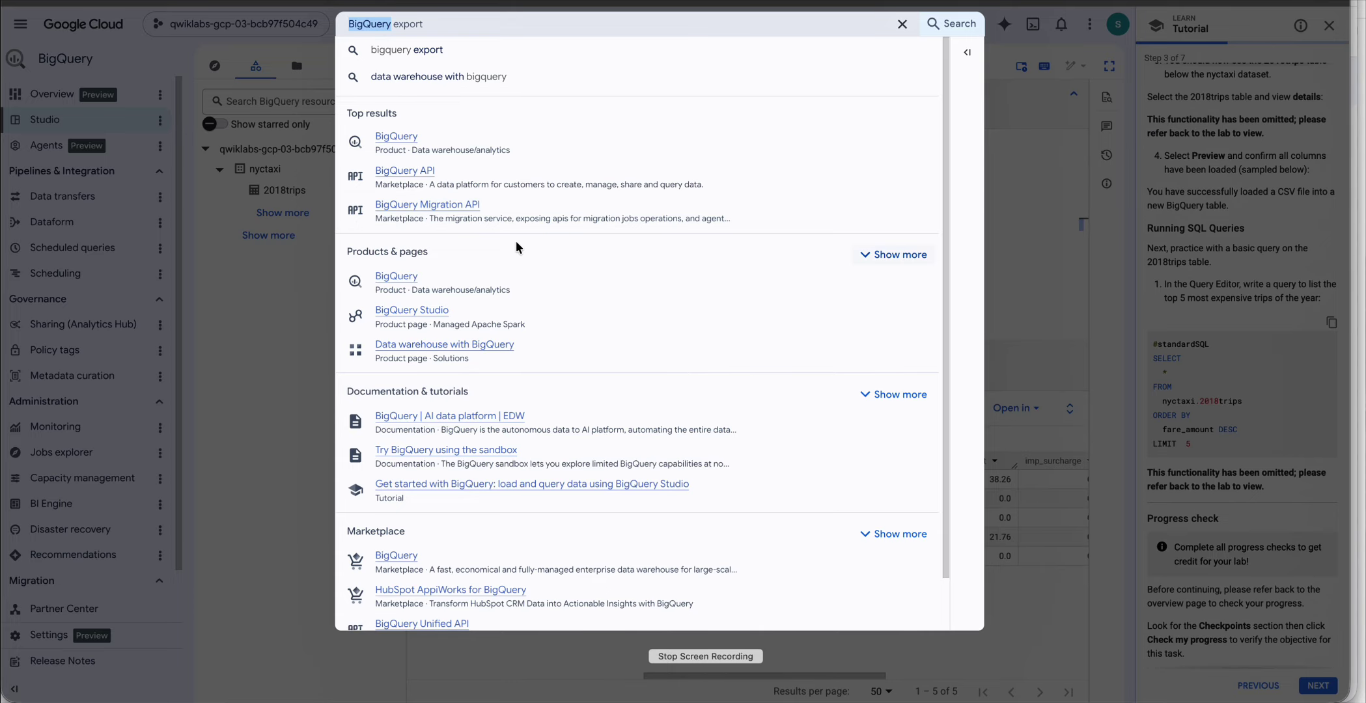
text(sto)
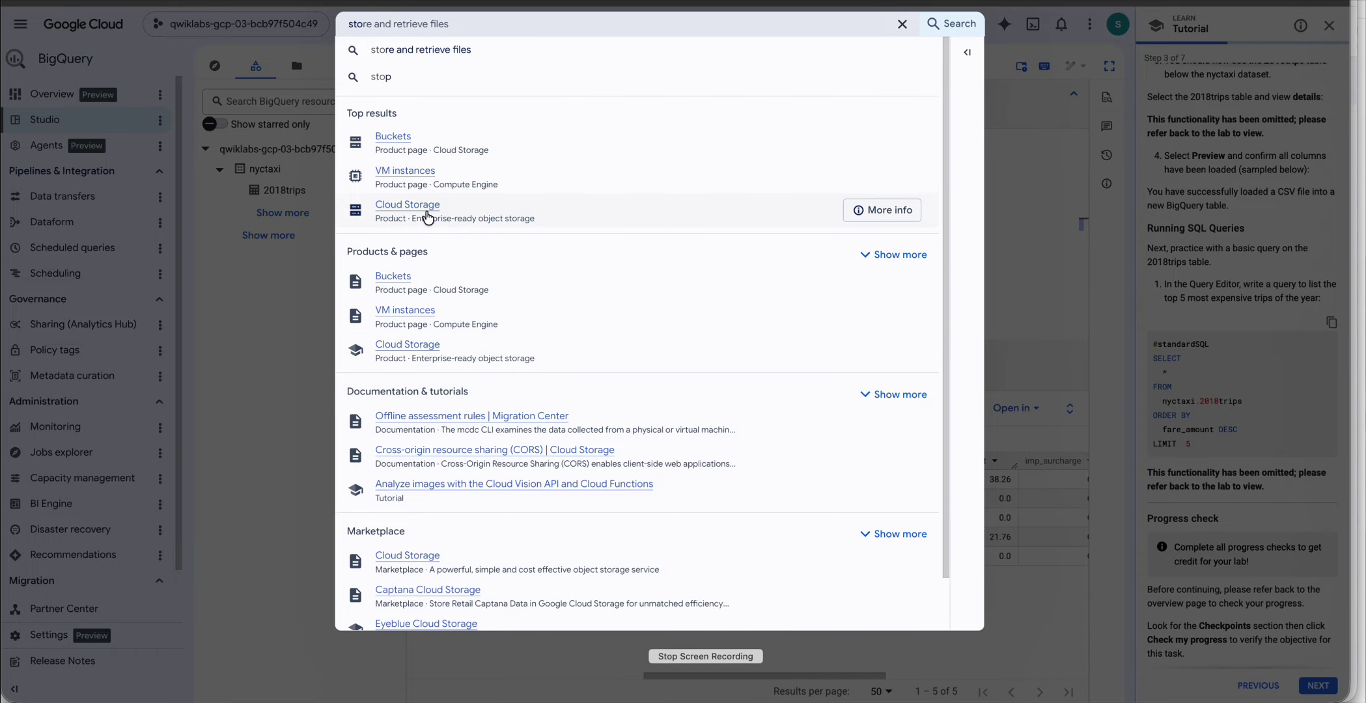
click(412, 206)
click(796, 390)
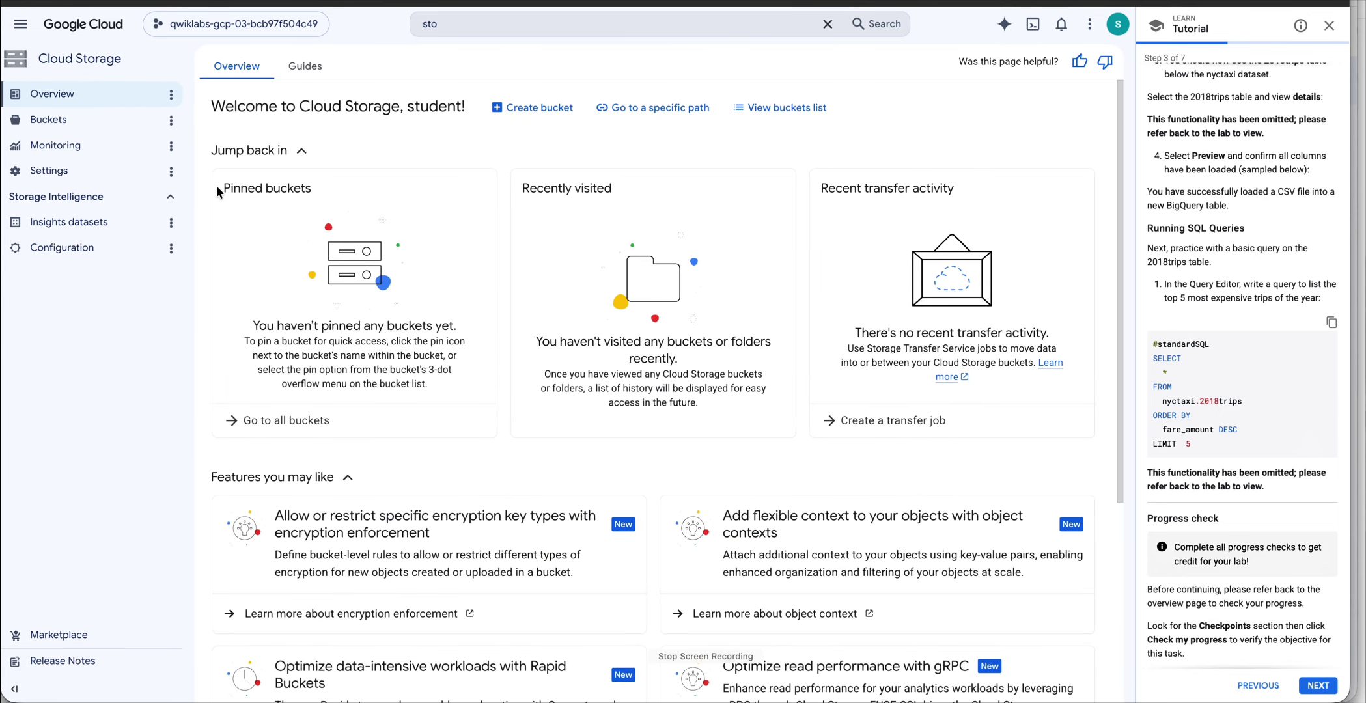
click(51, 121)
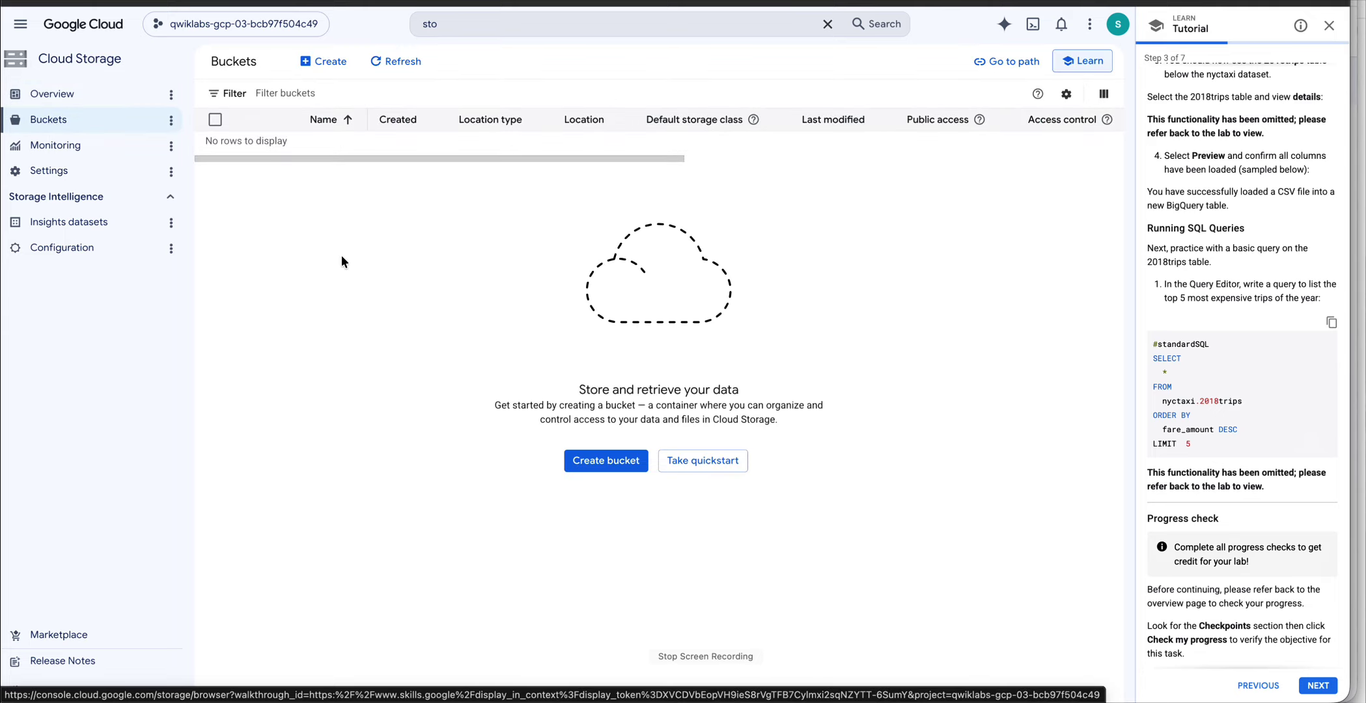
Step: Copy the tutorial's SQL query and reopen BigQuery by searching the console for "bigq"
click(1331, 322)
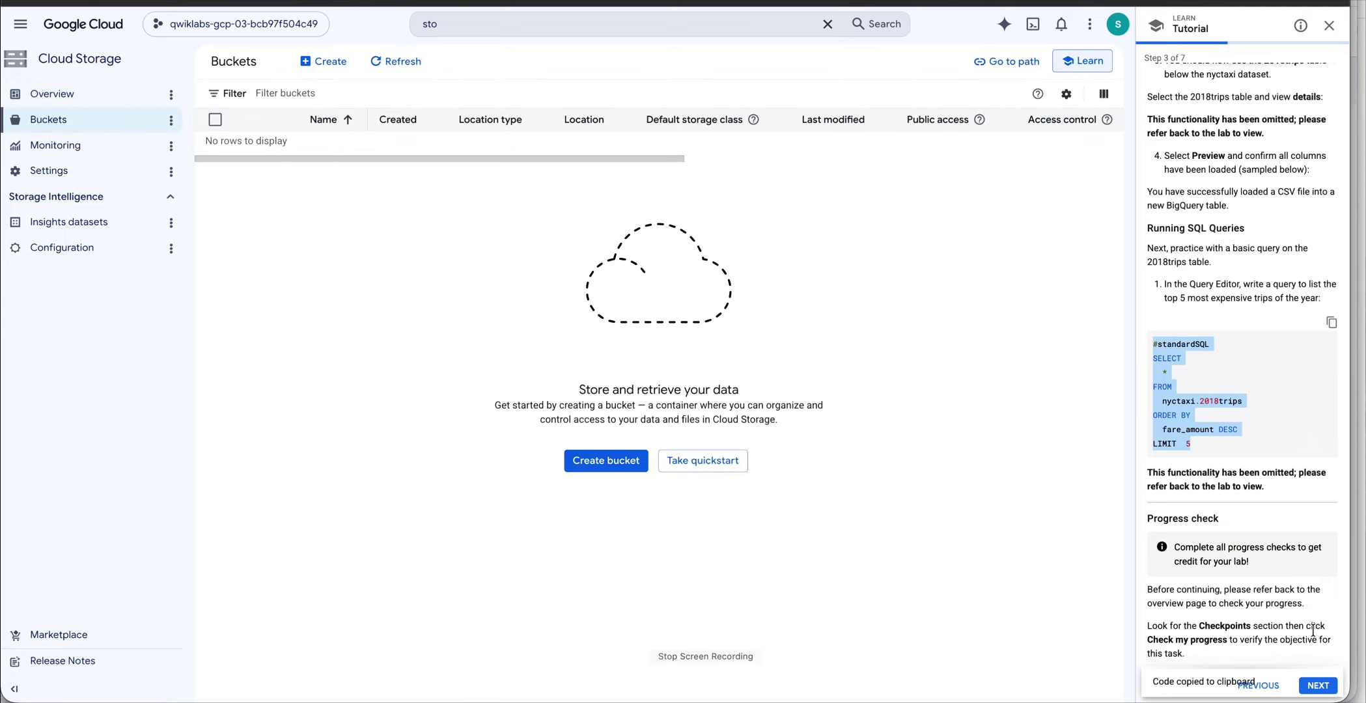
click(456, 30)
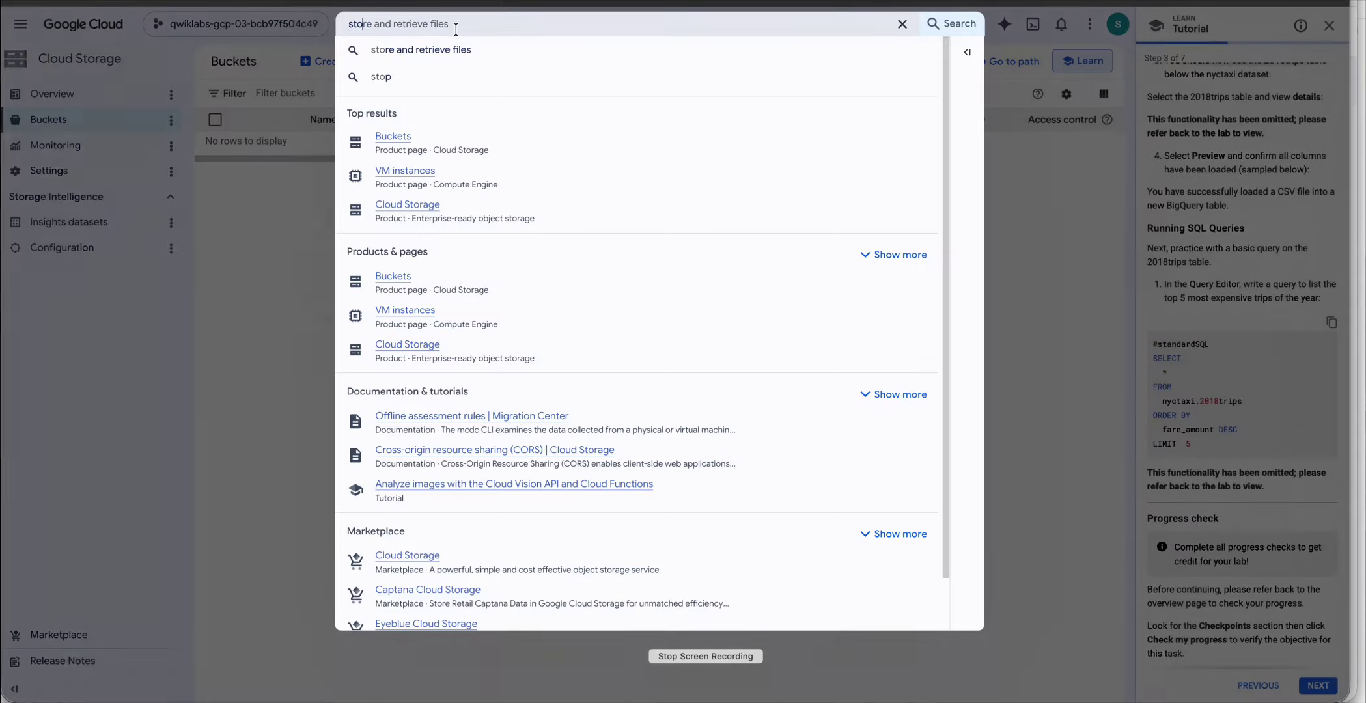
double_click(355, 24)
key(BackSpace)
text(bigq)
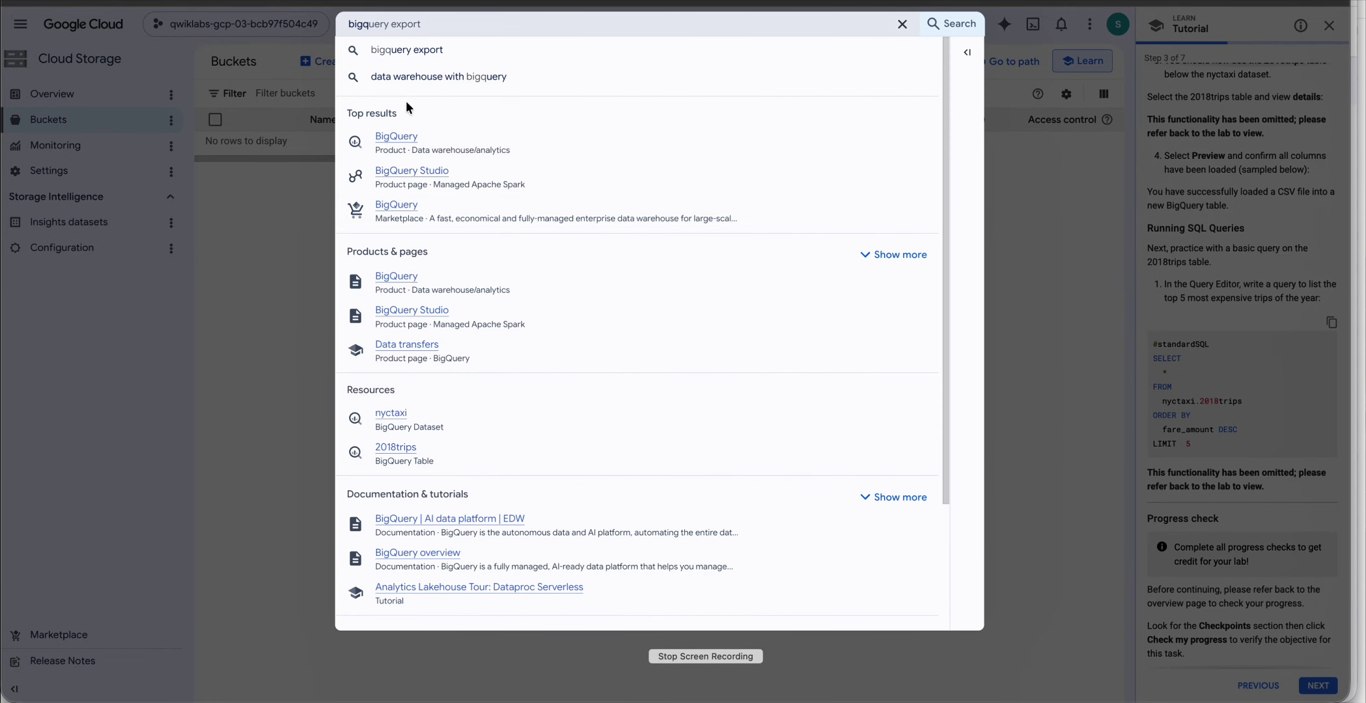
click(396, 279)
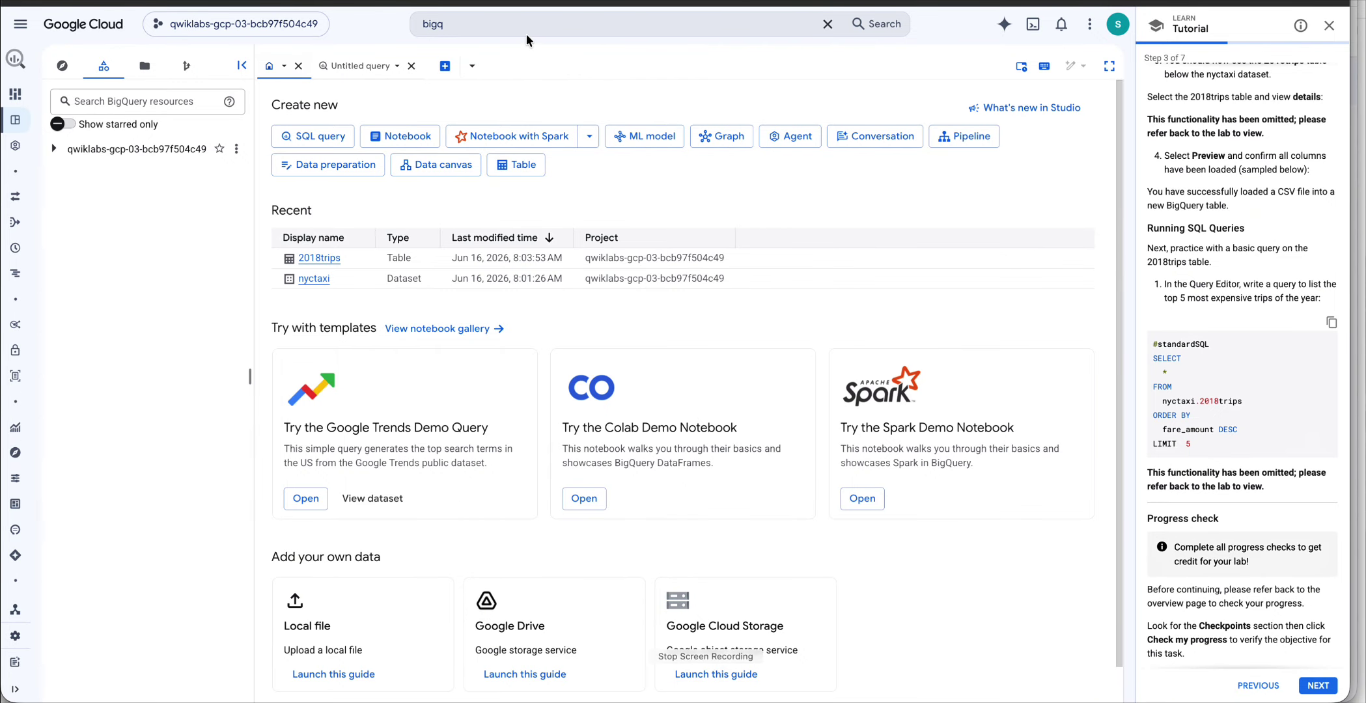
Step: Clear the console search text, expand the project's resources and open the nyctaxi dataset
click(469, 27)
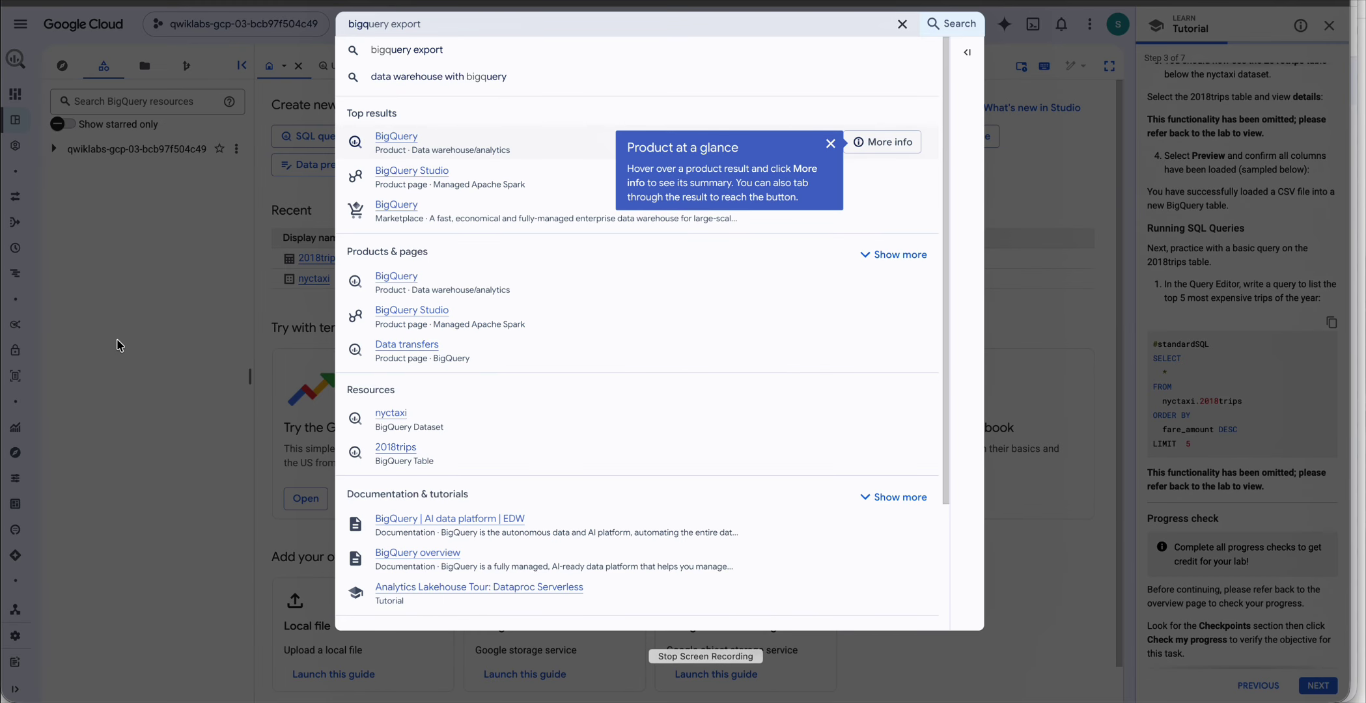
key(ctrl+a)
key(BackSpace)
click(97, 371)
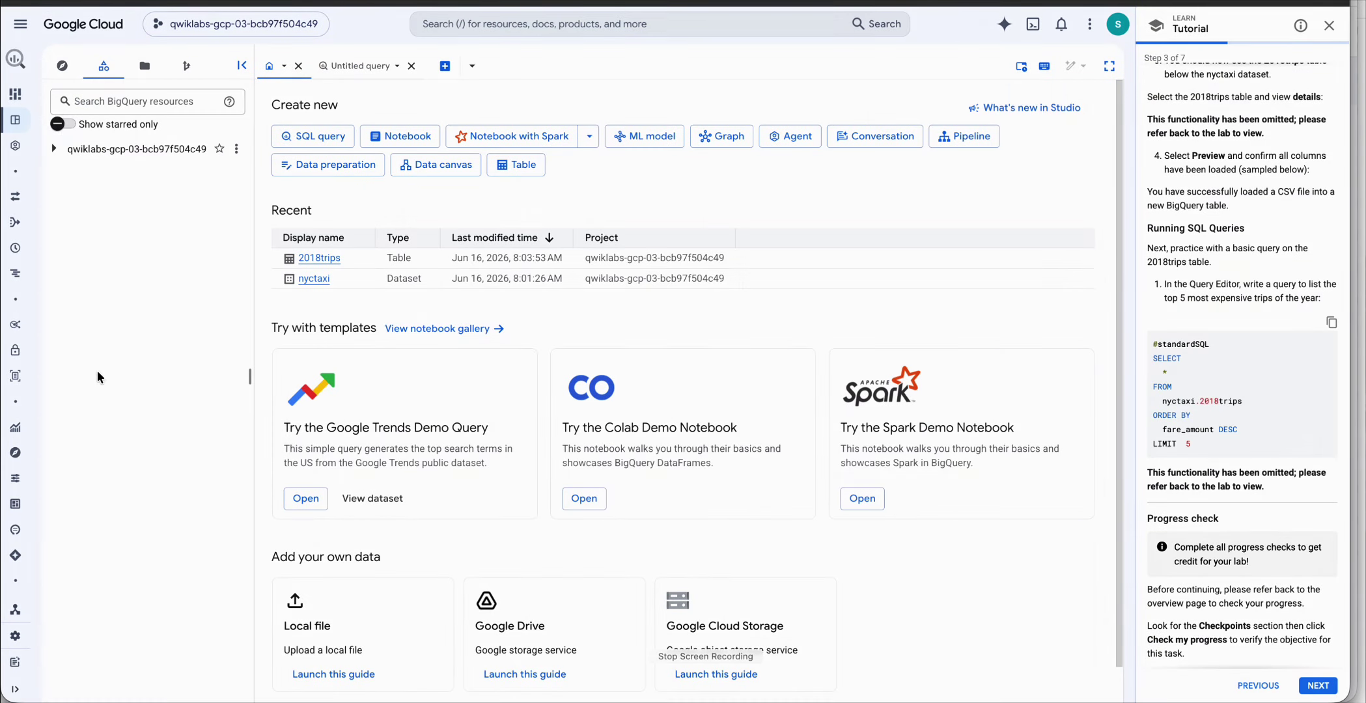
click(54, 151)
click(57, 298)
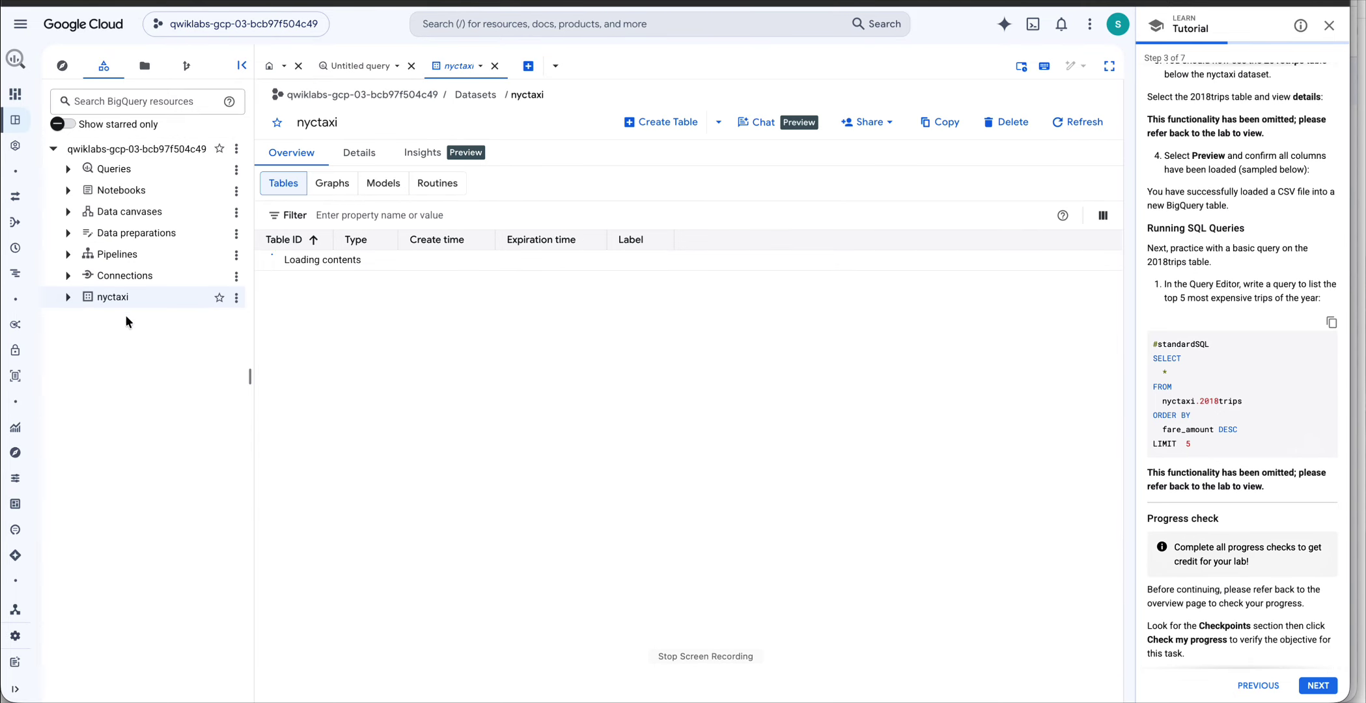
Step: Expand the nyctaxi dataset to list its tables and advance the tutorial to Task 3
click(68, 297)
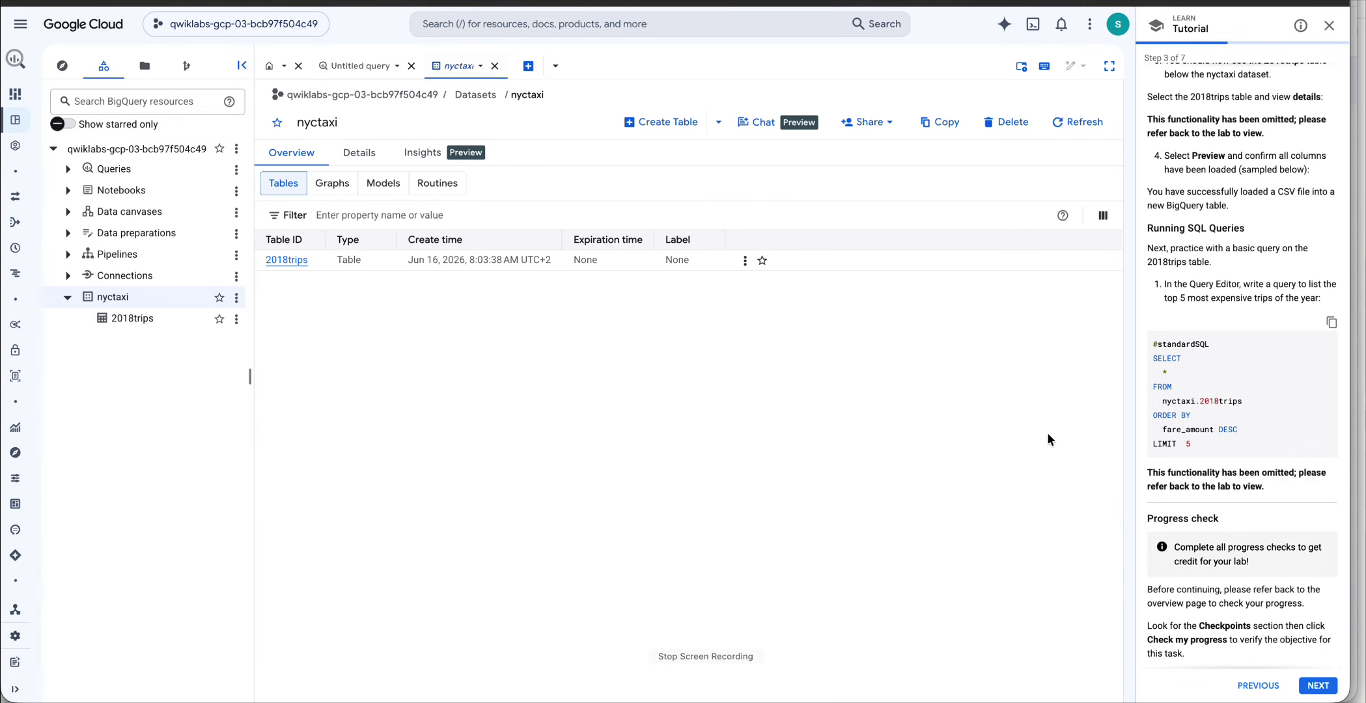
click(1319, 686)
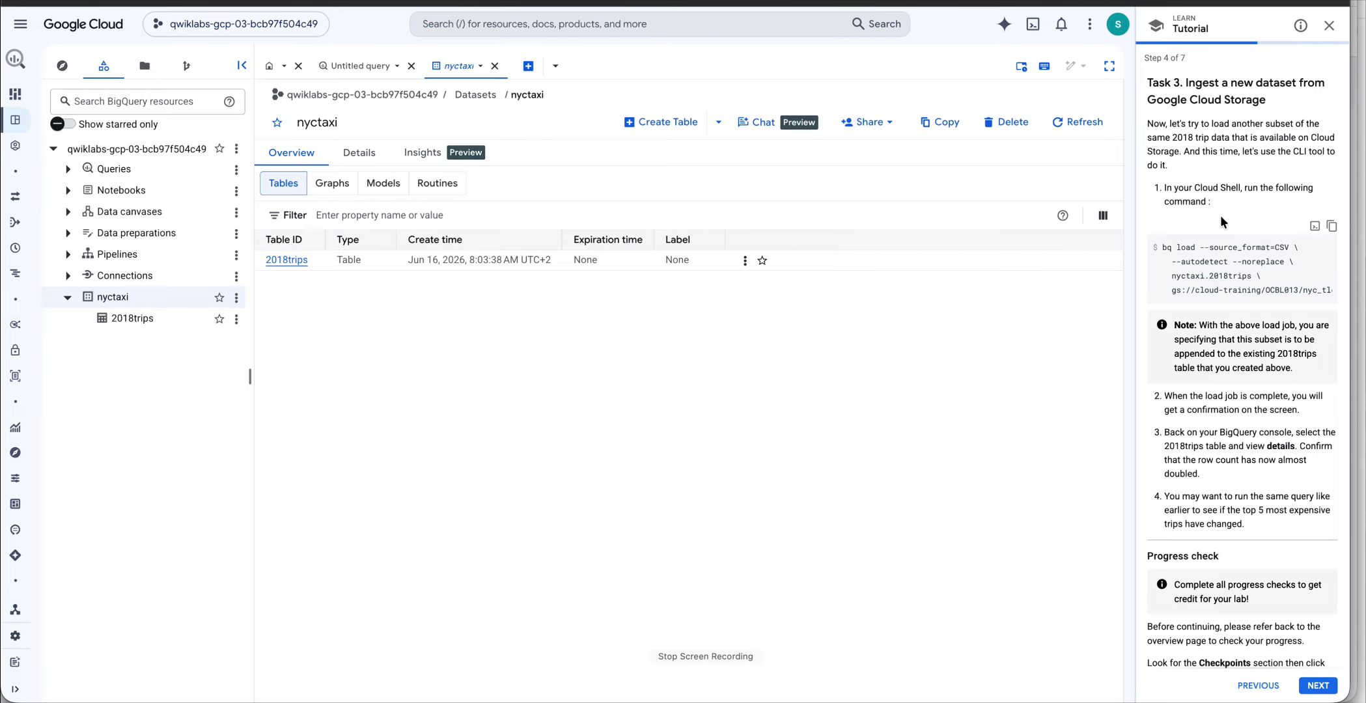
Step: Start Cloud Shell and authorize it to use the account's credentials
click(1033, 24)
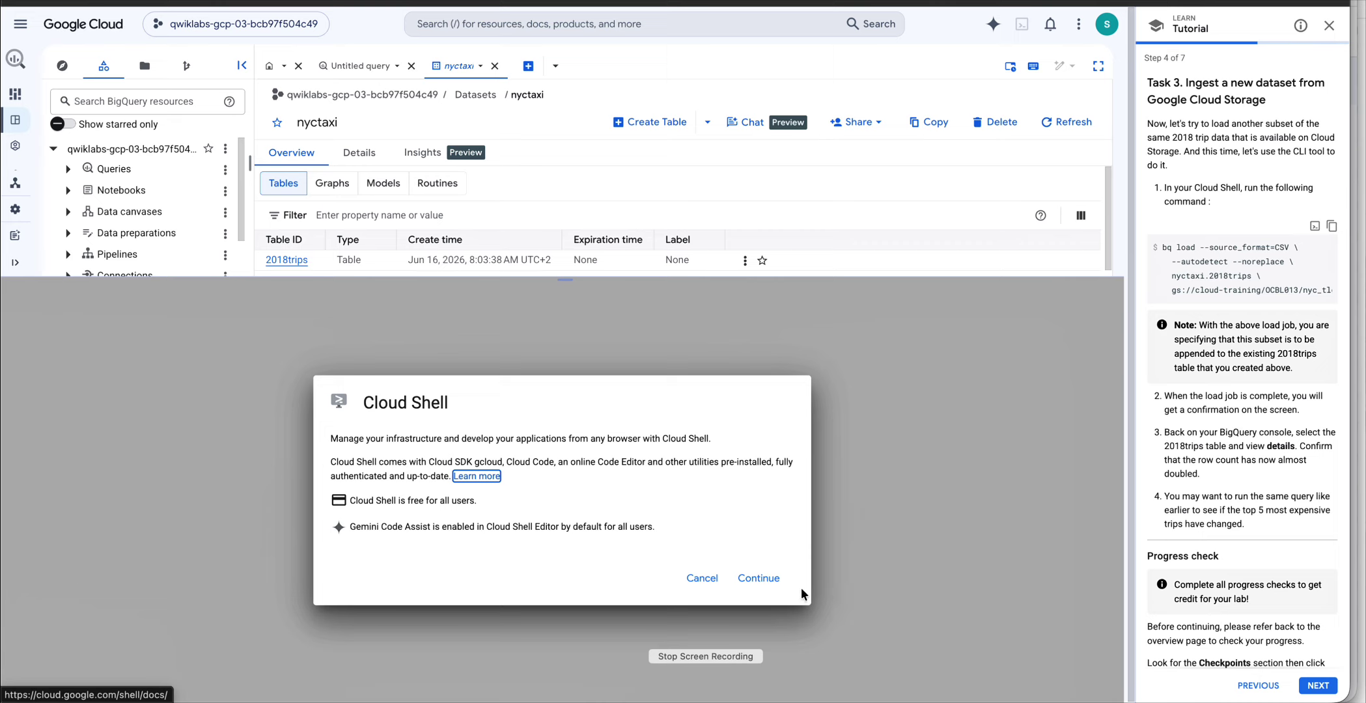
click(759, 579)
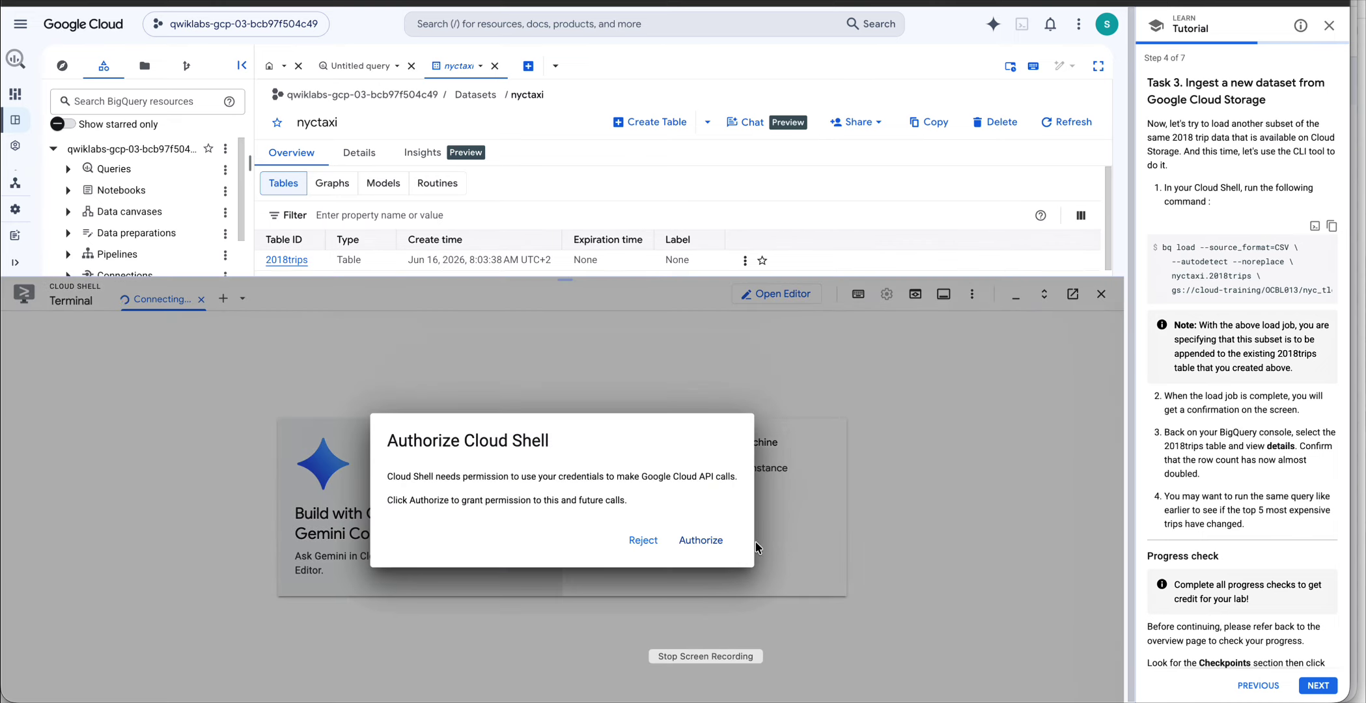
click(707, 544)
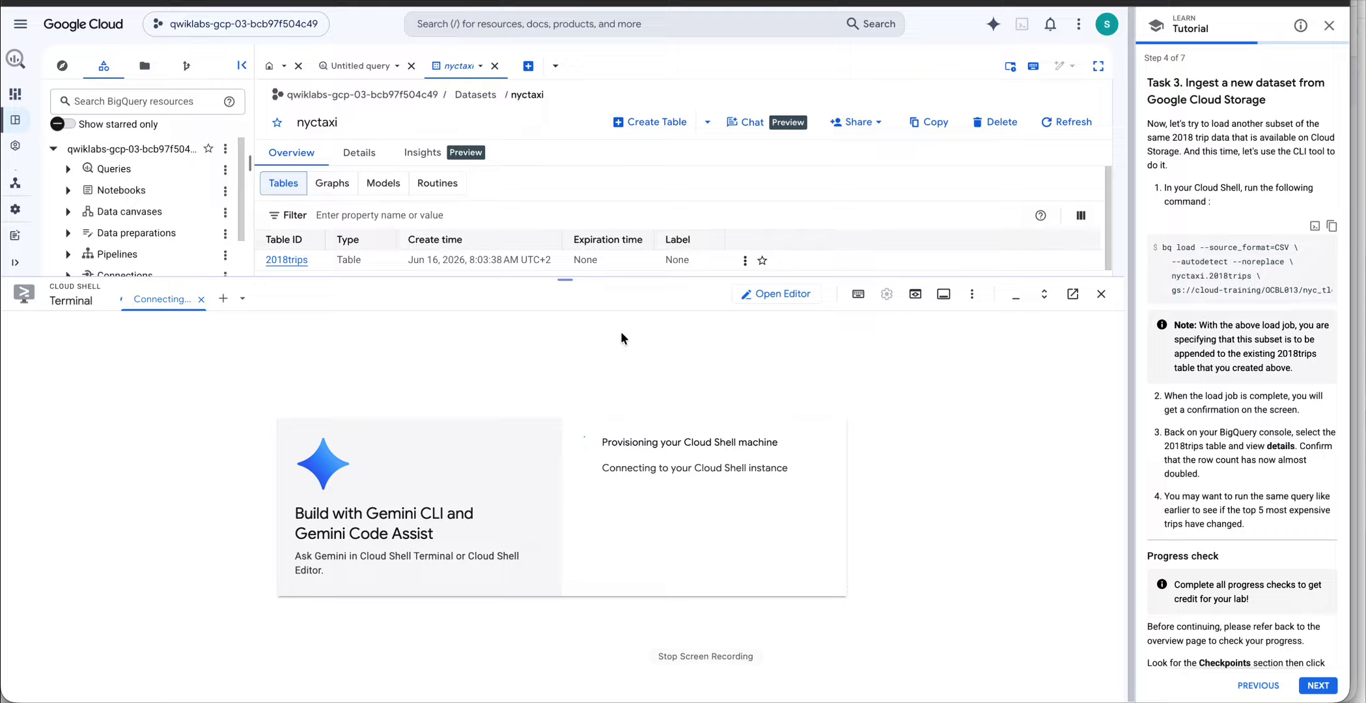
Step: Run the tutorial's bq load command in Cloud Shell to append nyc_tlc_yellow_trips_2018_subset_2.csv to the nyctaxi.2018trips table
click(1332, 226)
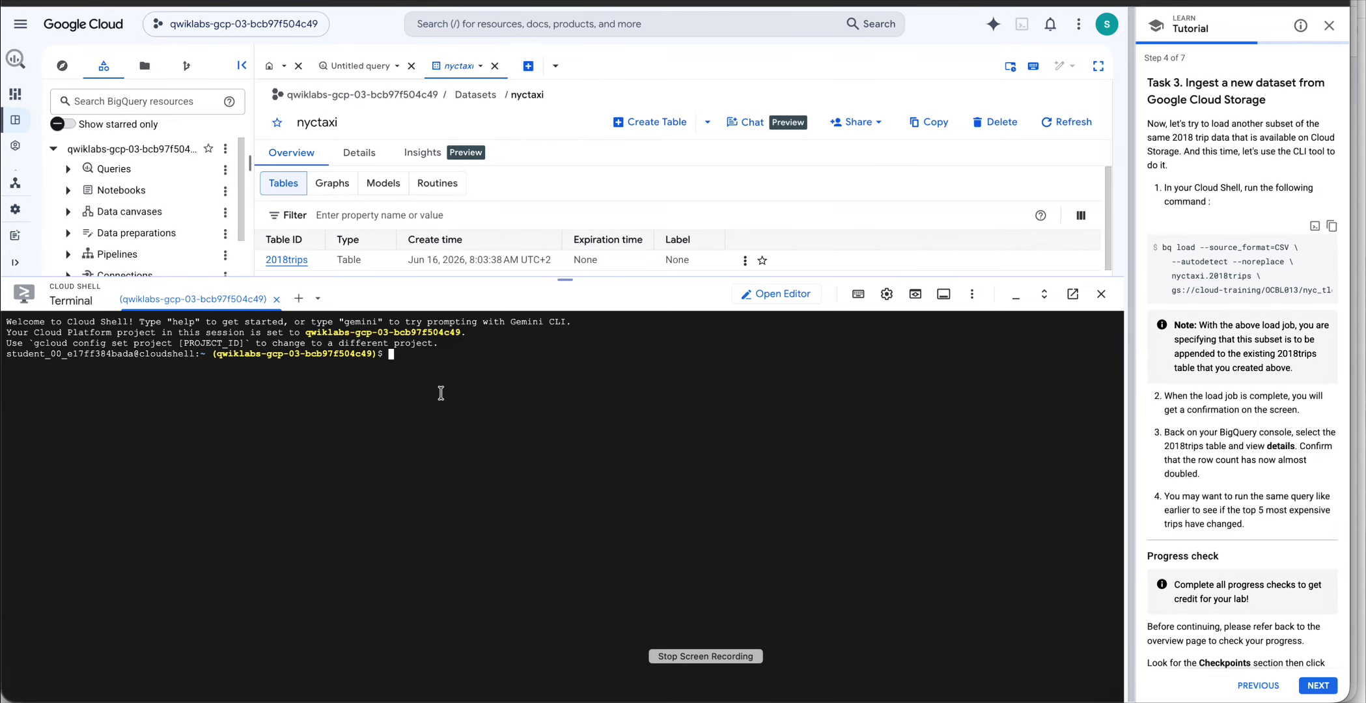
key(ctrl+v)
key(Return)
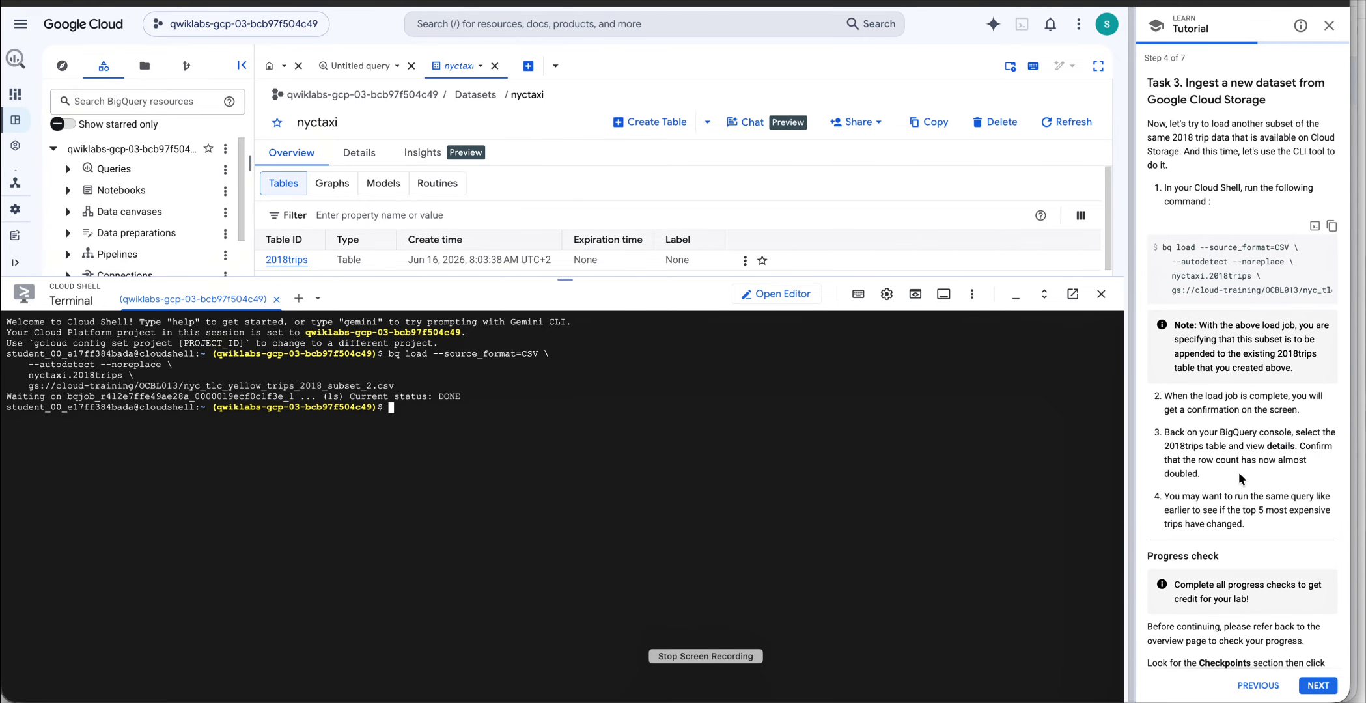
scroll(1239, 479, down, 1)
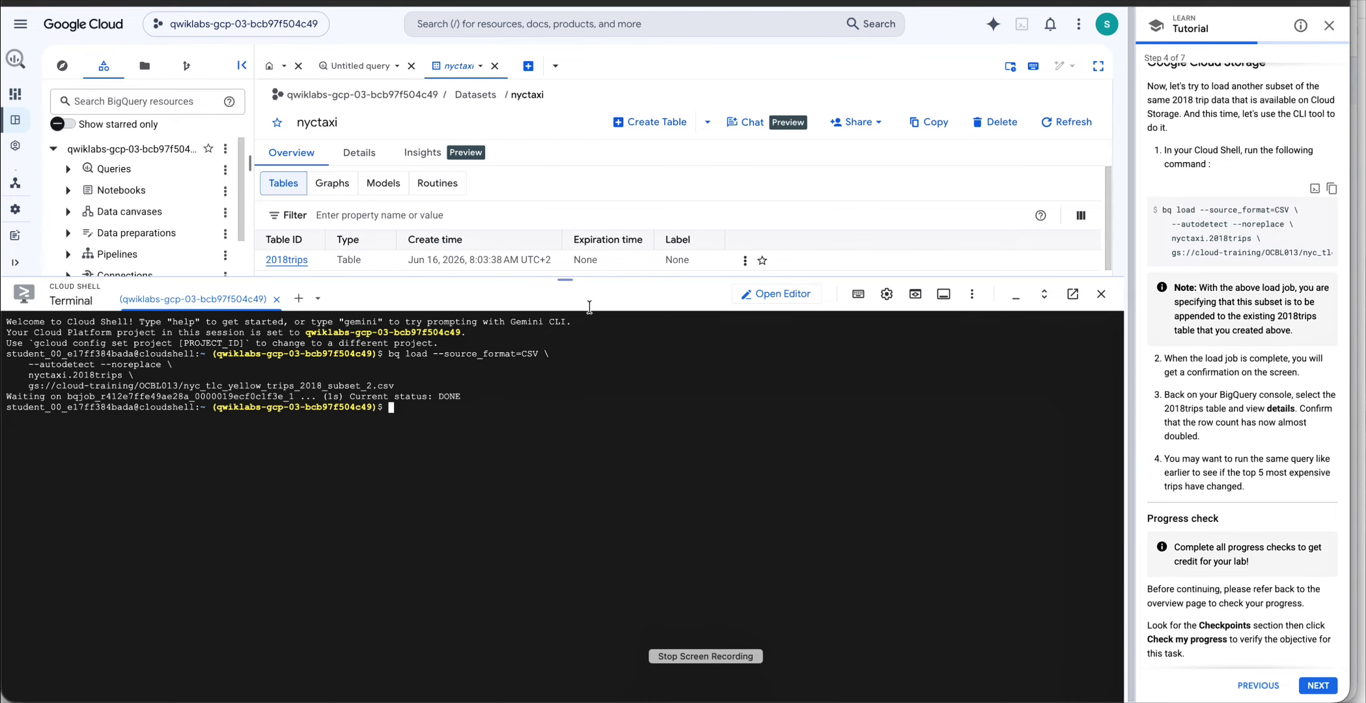
Step: Shrink the Cloud Shell terminal and preview the 2018trips table's rows to compare its row count with the Task 3 instructions
drag(566, 280, 568, 571)
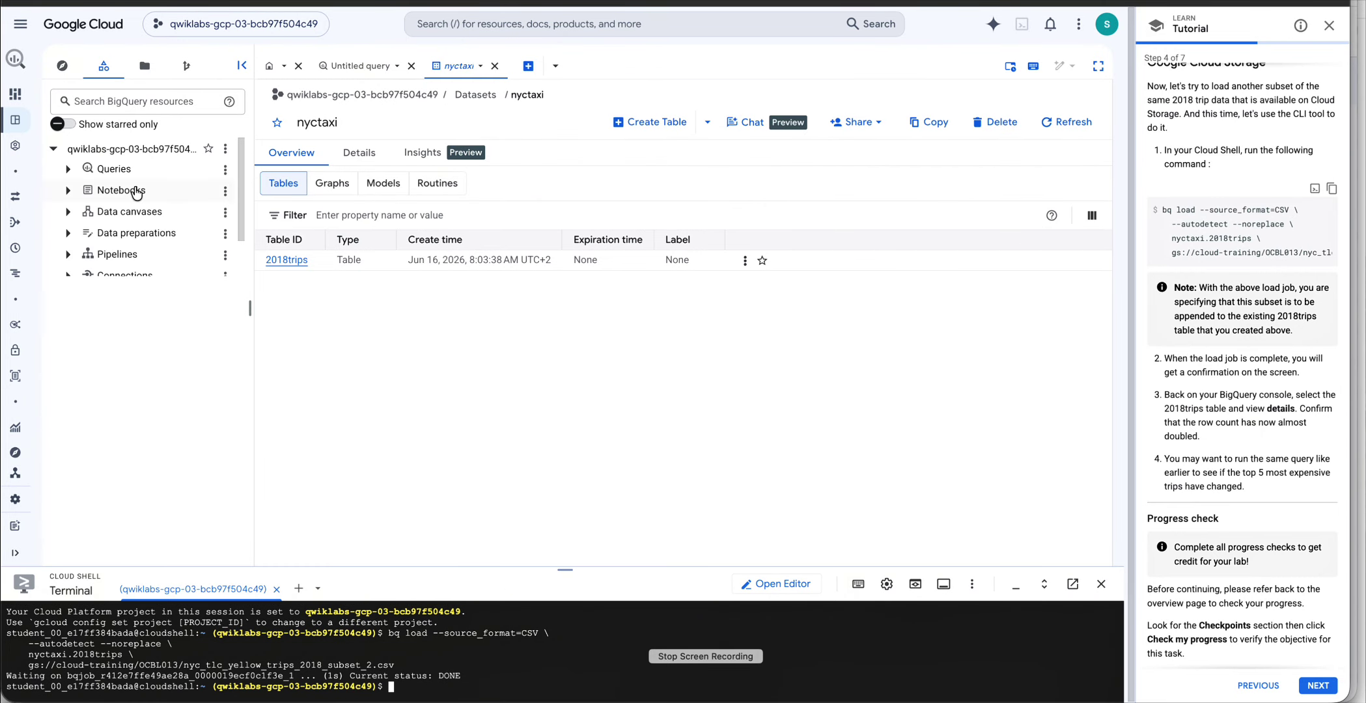
scroll(136, 193, down, 1)
click(134, 265)
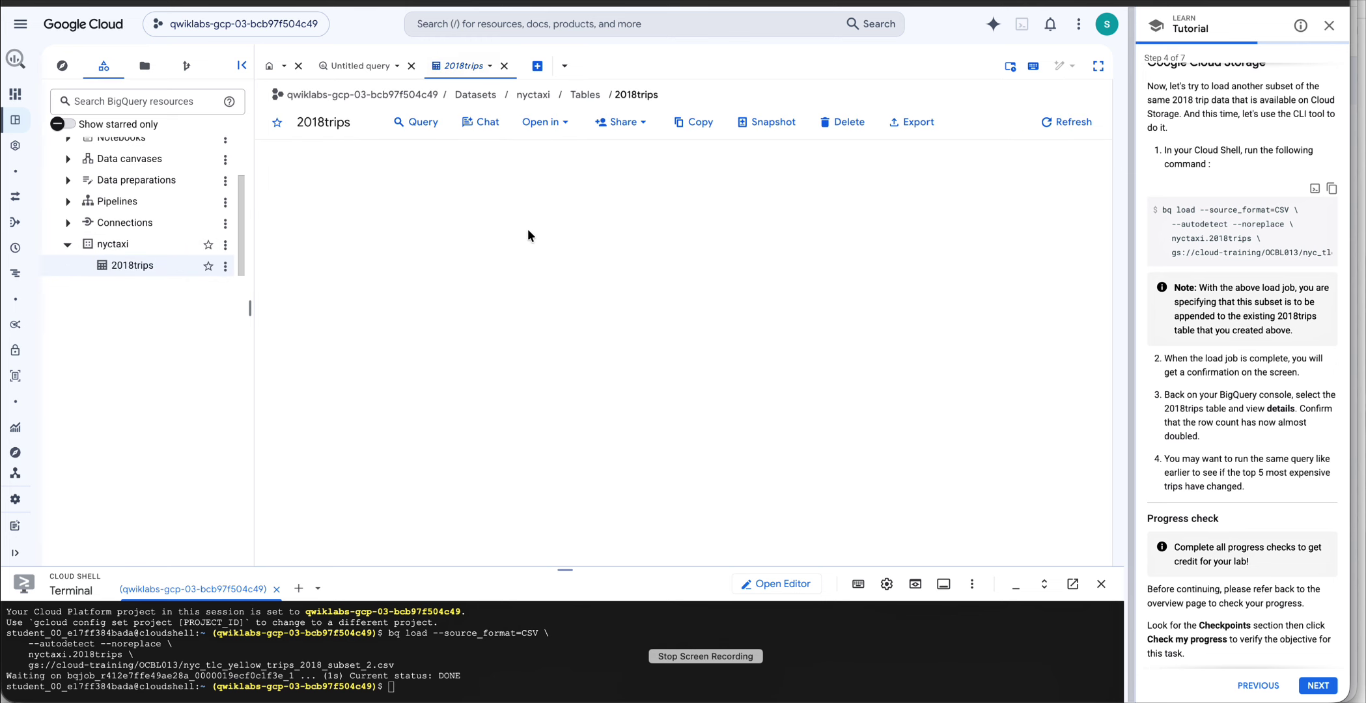
click(417, 154)
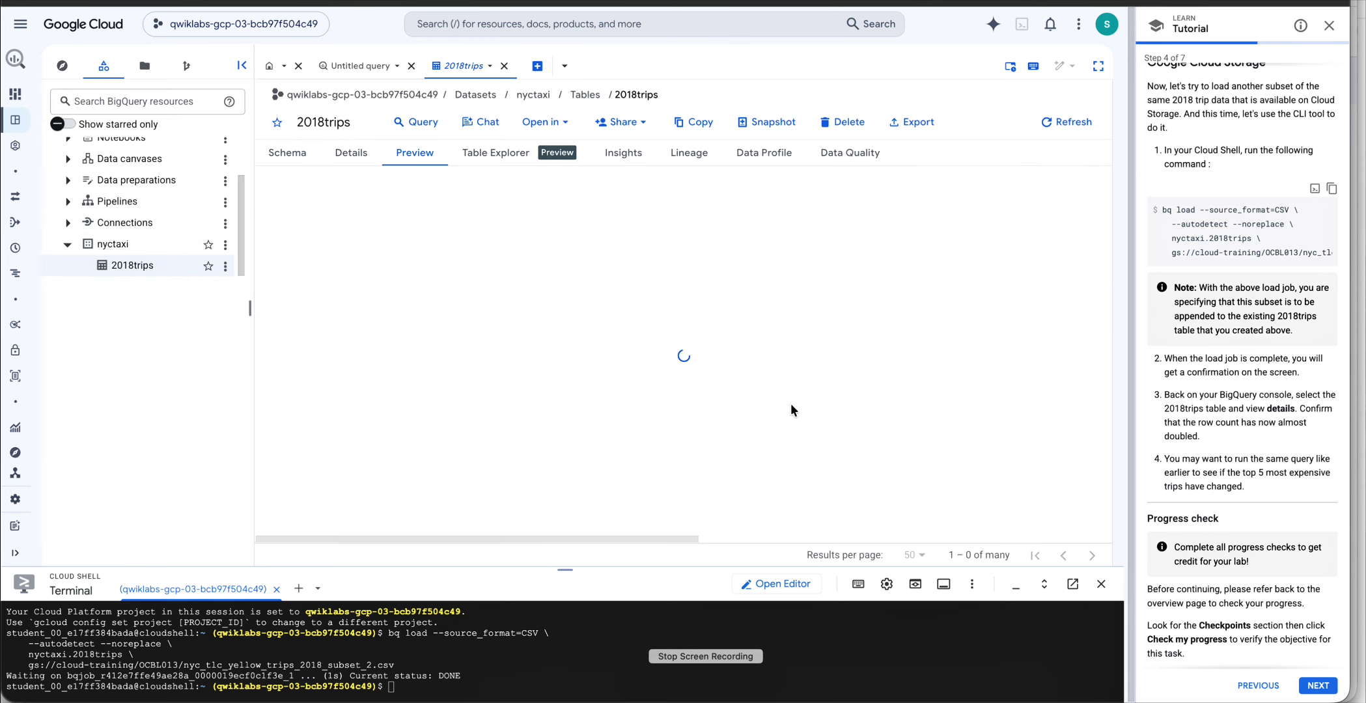
scroll(677, 348, down, 5)
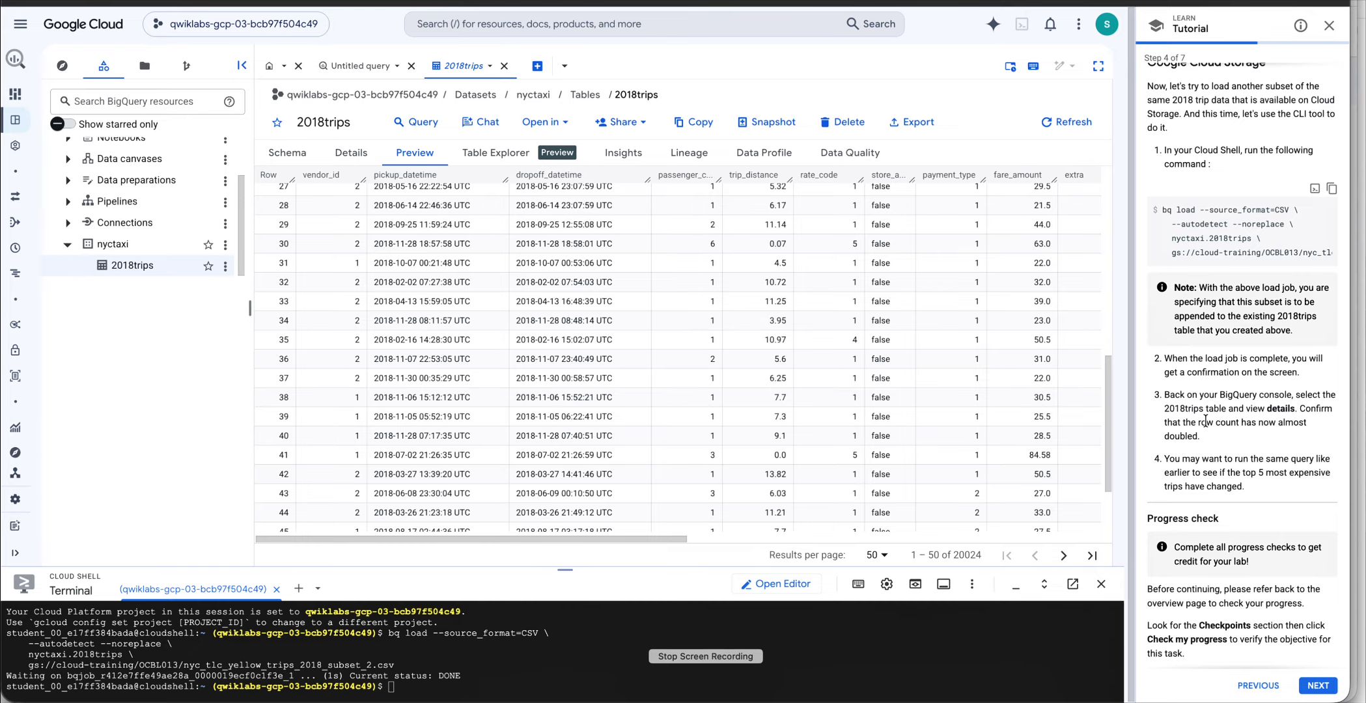
double_click(1291, 422)
scroll(1239, 311, up, 1)
scroll(1239, 311, down, 1)
Step: Go back to the tutorial's Task 2, copy the query for the top 5 most expensive trips, and return to Task 3
click(1262, 686)
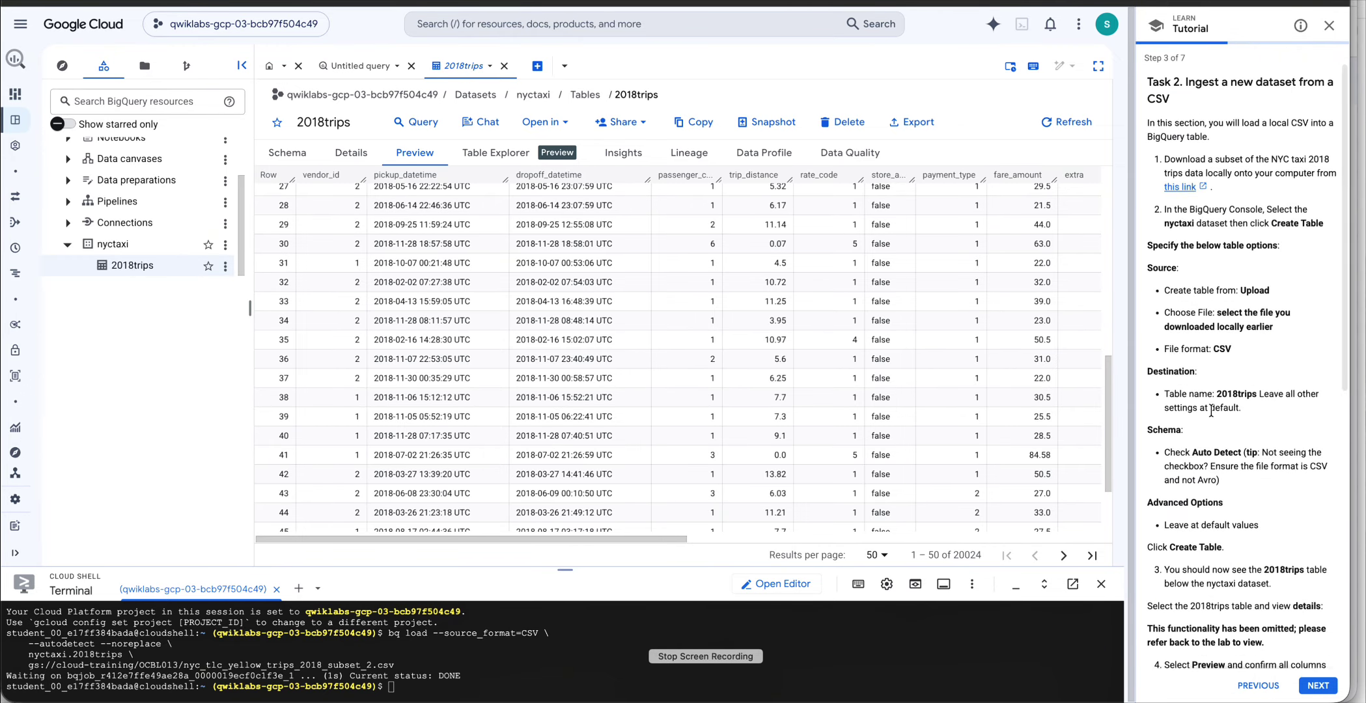
scroll(1211, 412, down, 8)
click(1331, 321)
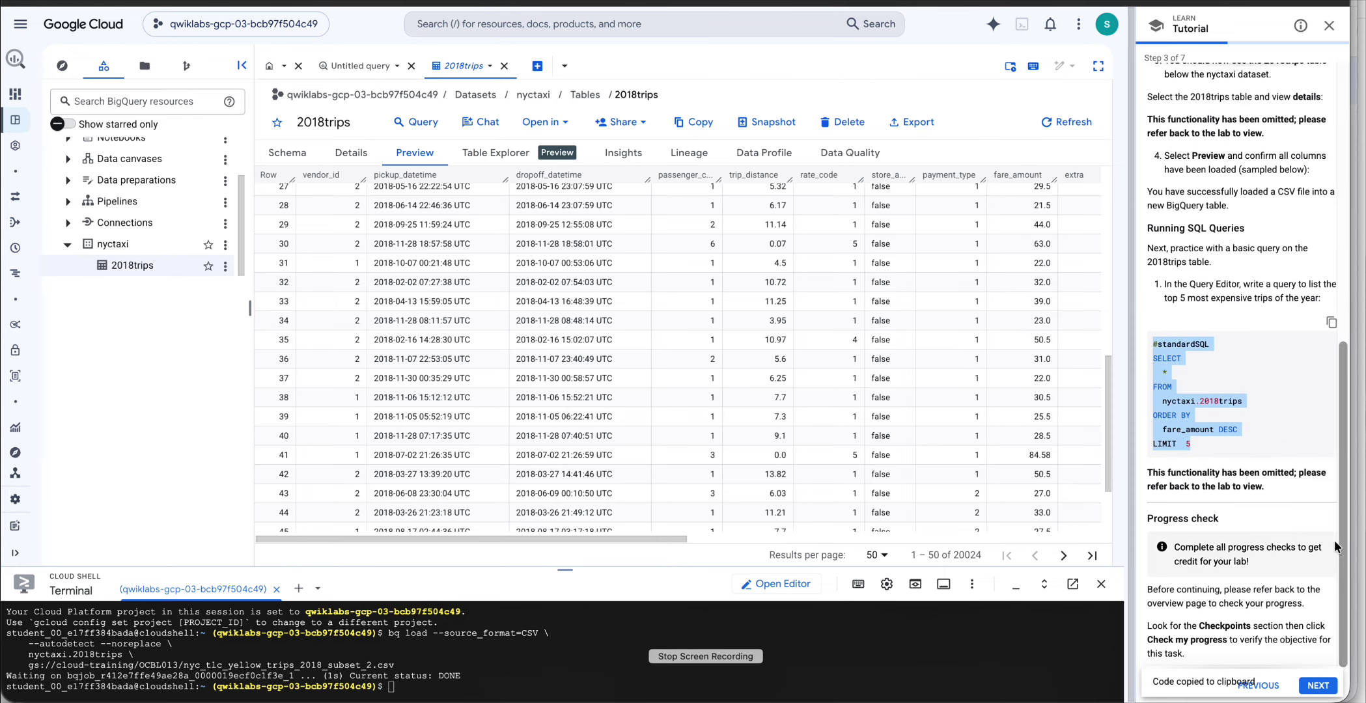
click(1318, 686)
Step: Run the copied query on nyctaxi.2018trips in a new query and look through the result columns, including the fare amounts
click(537, 66)
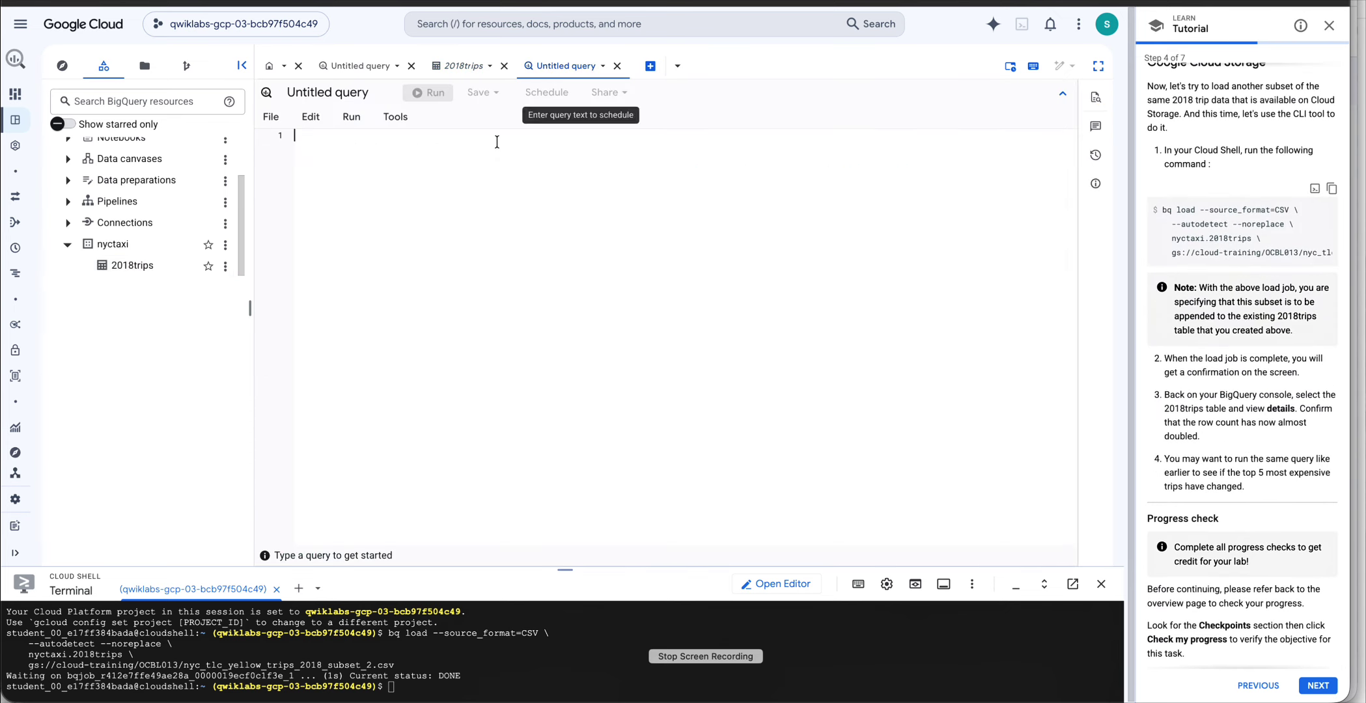
key(ctrl+v)
key(ctrl+a)
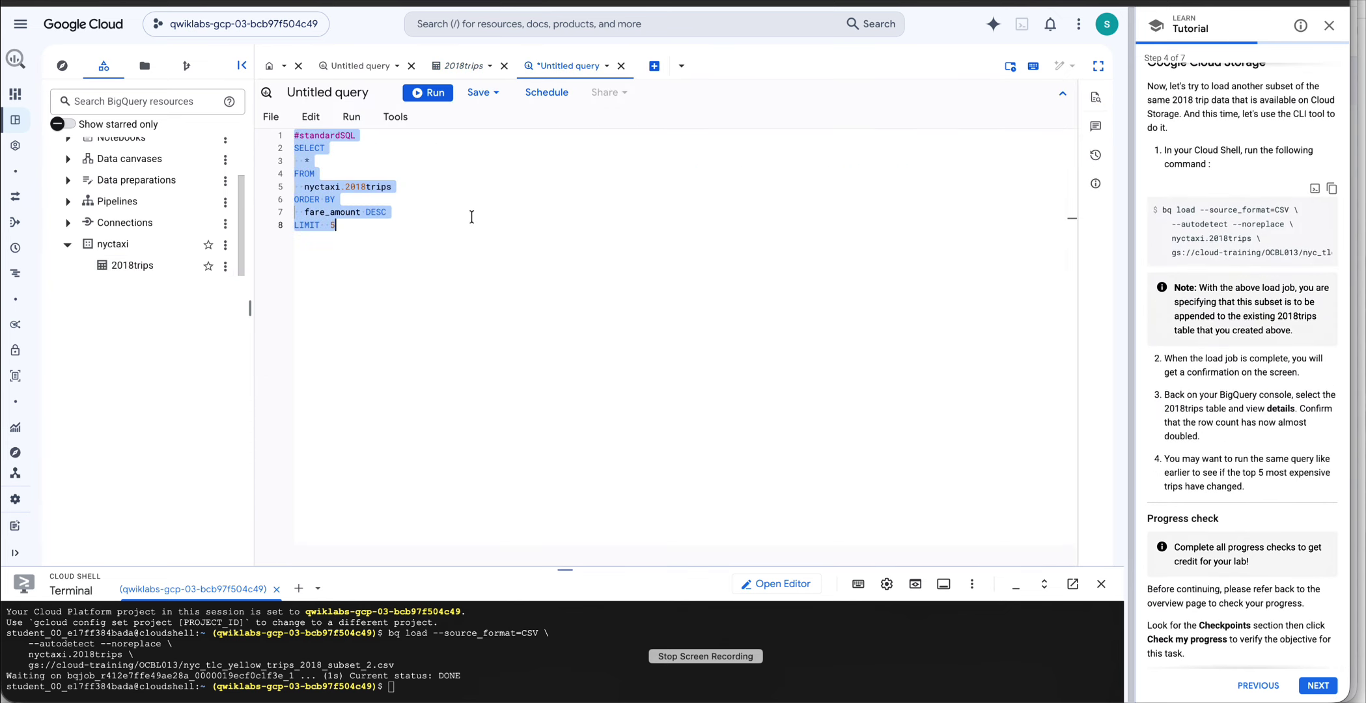
click(430, 94)
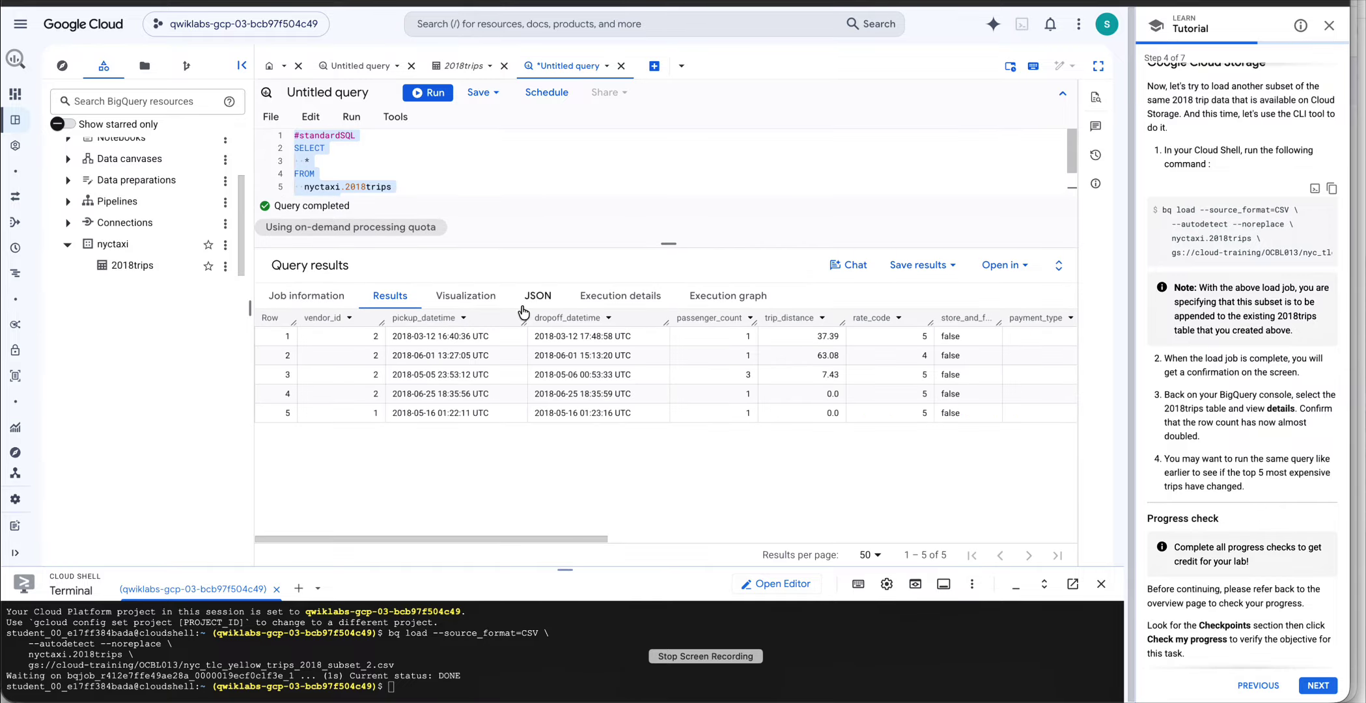
scroll(716, 443, right, 5)
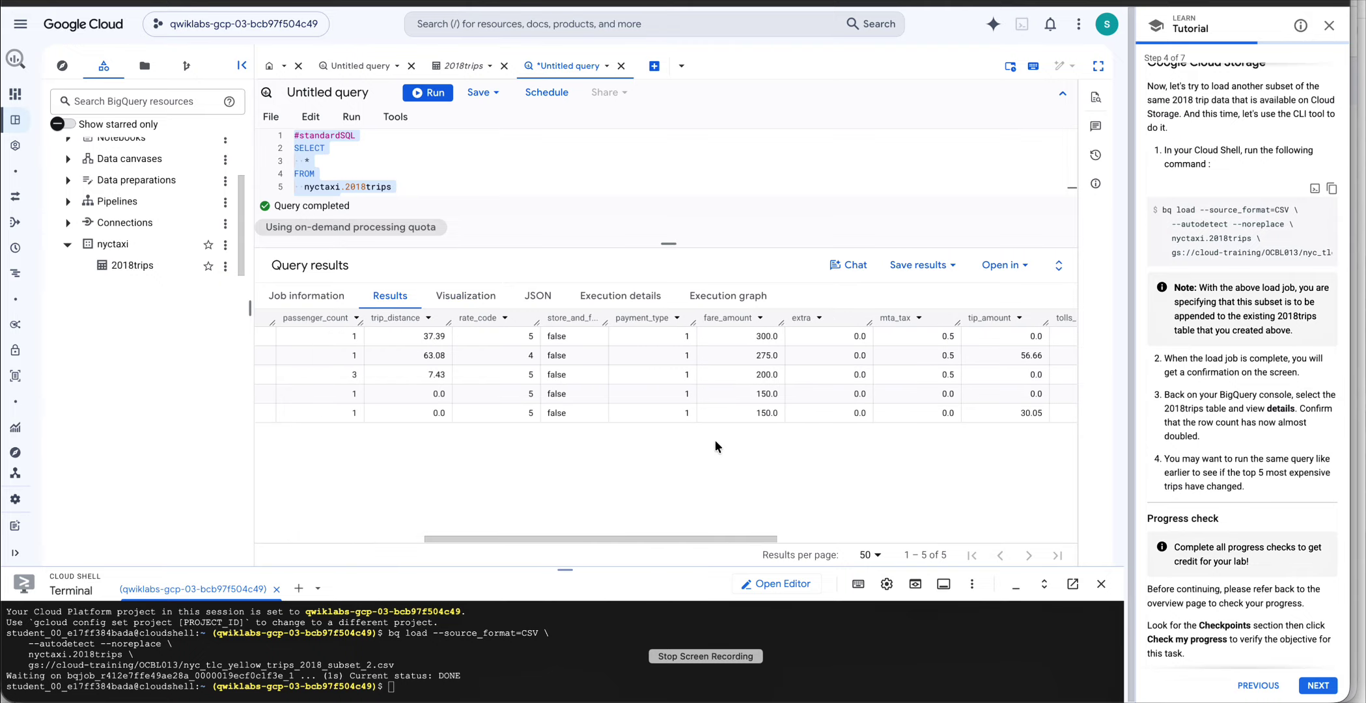
scroll(714, 440, right, 3)
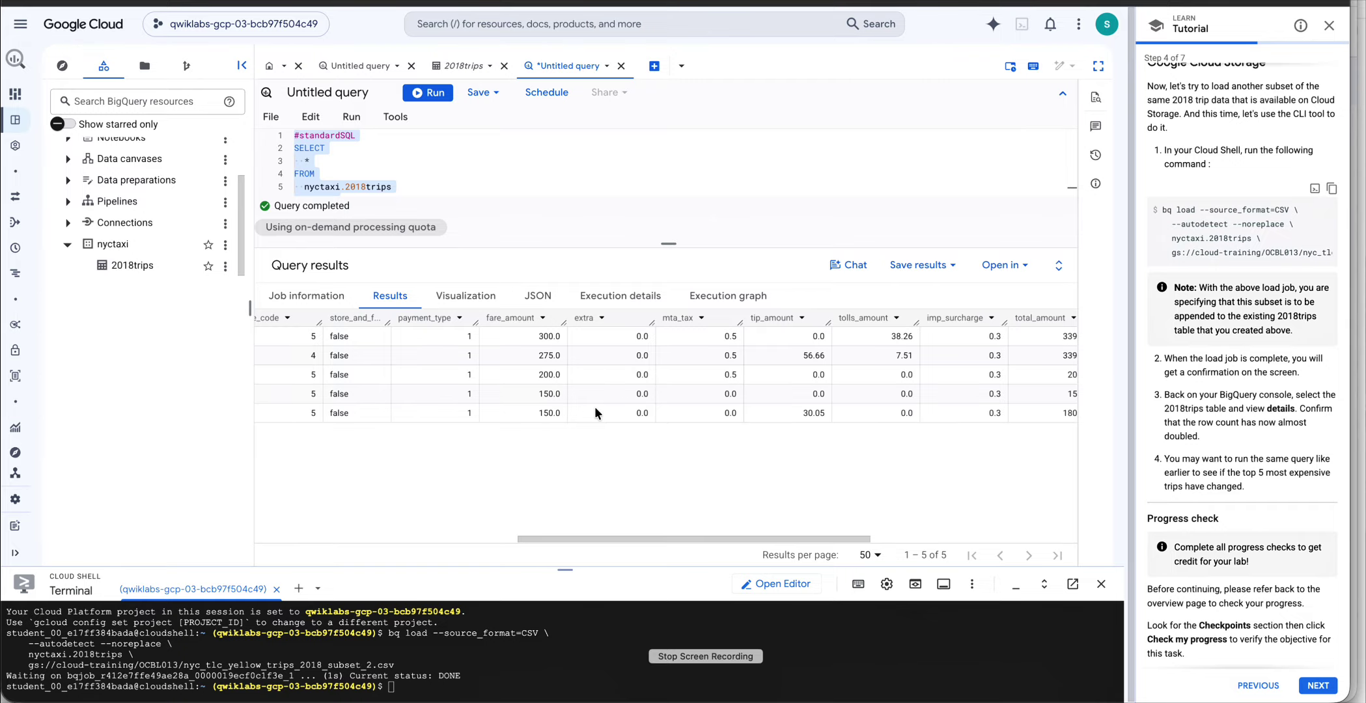
scroll(564, 417, left, 8)
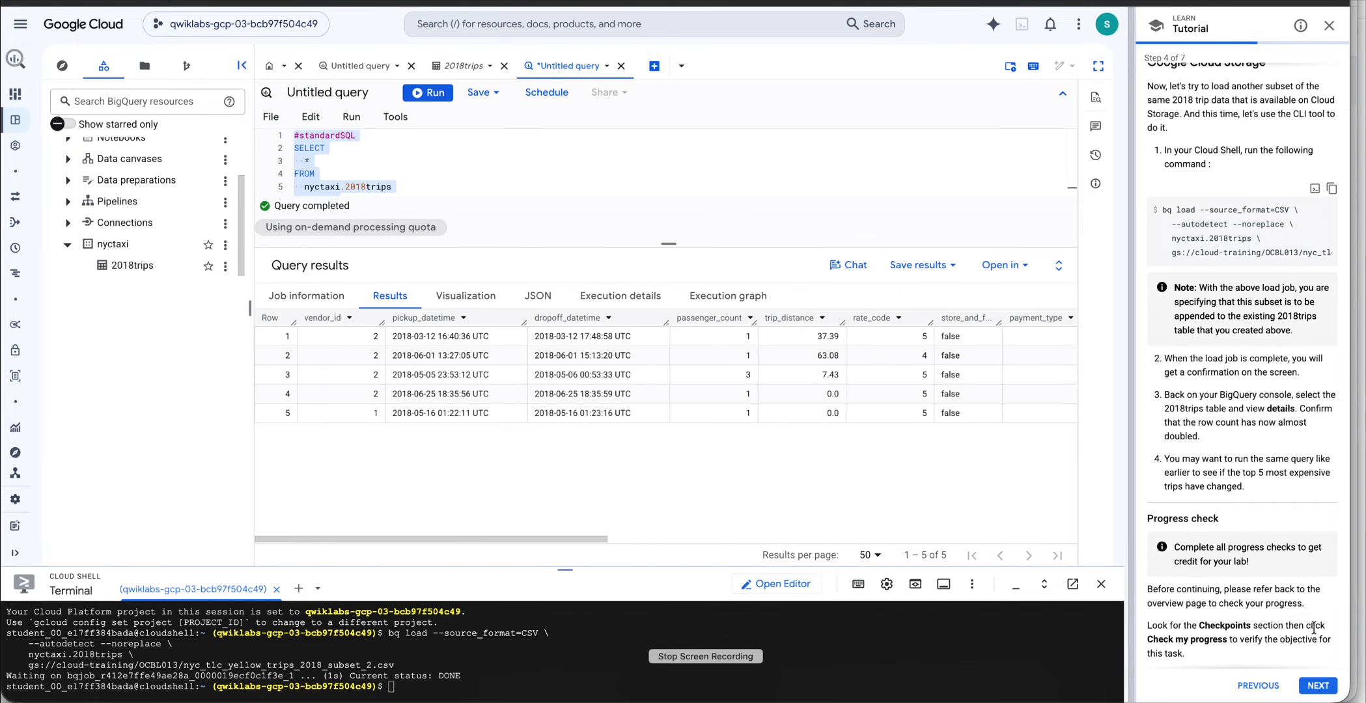
Step: Switch to the Google Skills lab page and check progress for the "Ingest a dataset from google cloud storage" objective
key(ctrl+Down)
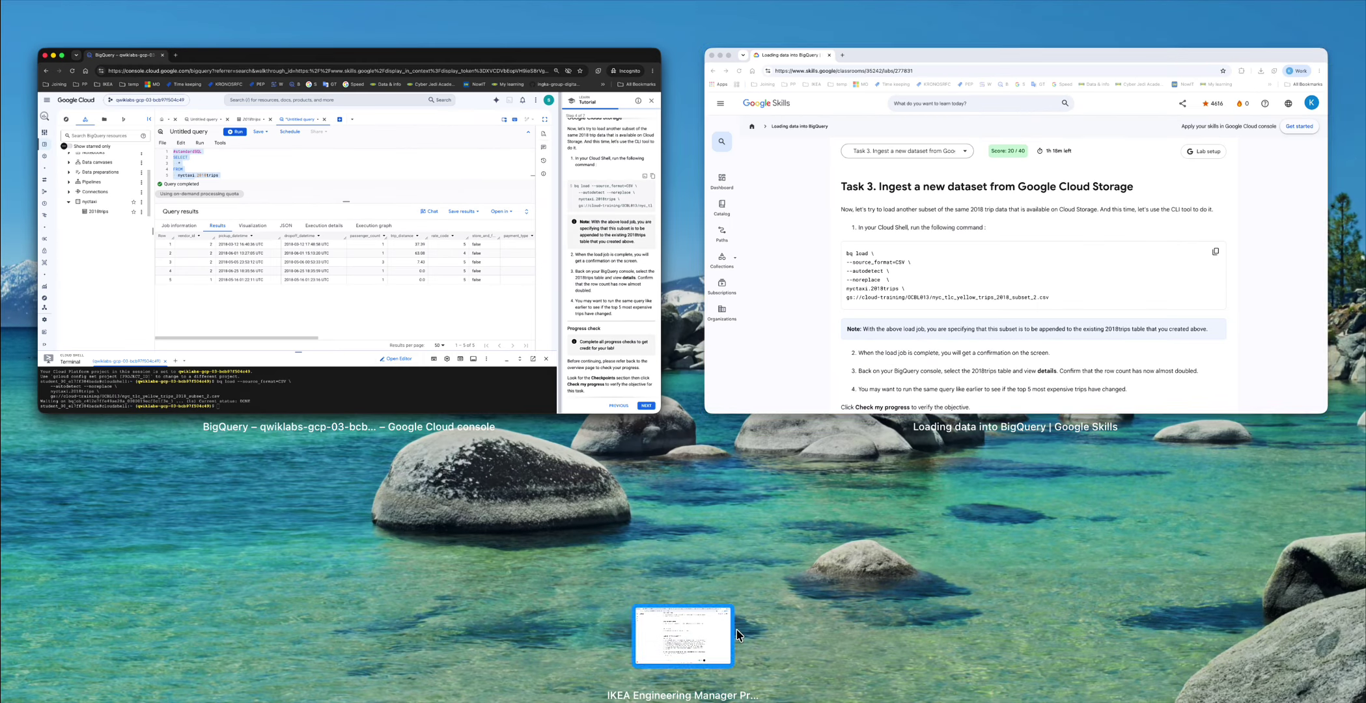
click(930, 348)
scroll(713, 469, down, 5)
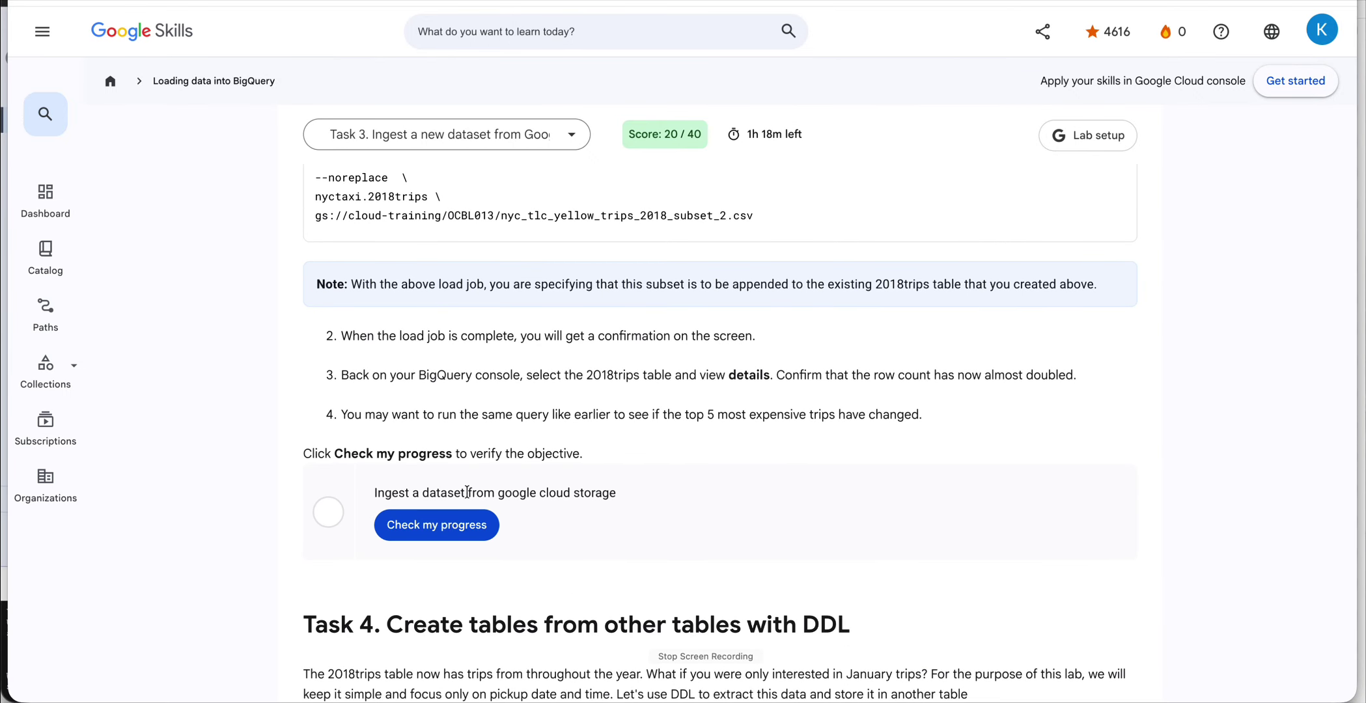
click(458, 525)
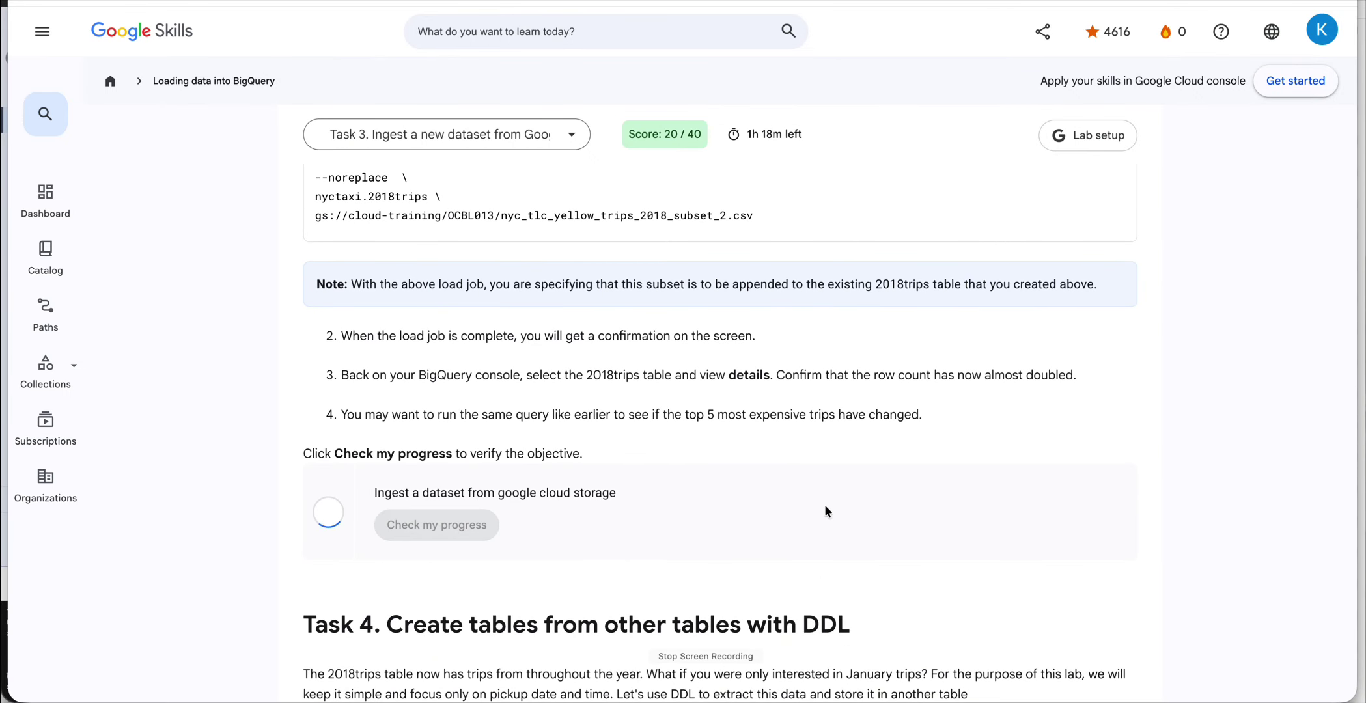
Step: Read the Task 4 instructions on the lab page and copy the CREATE TABLE statement for nyctaxi.january_trips
scroll(823, 512, down, 10)
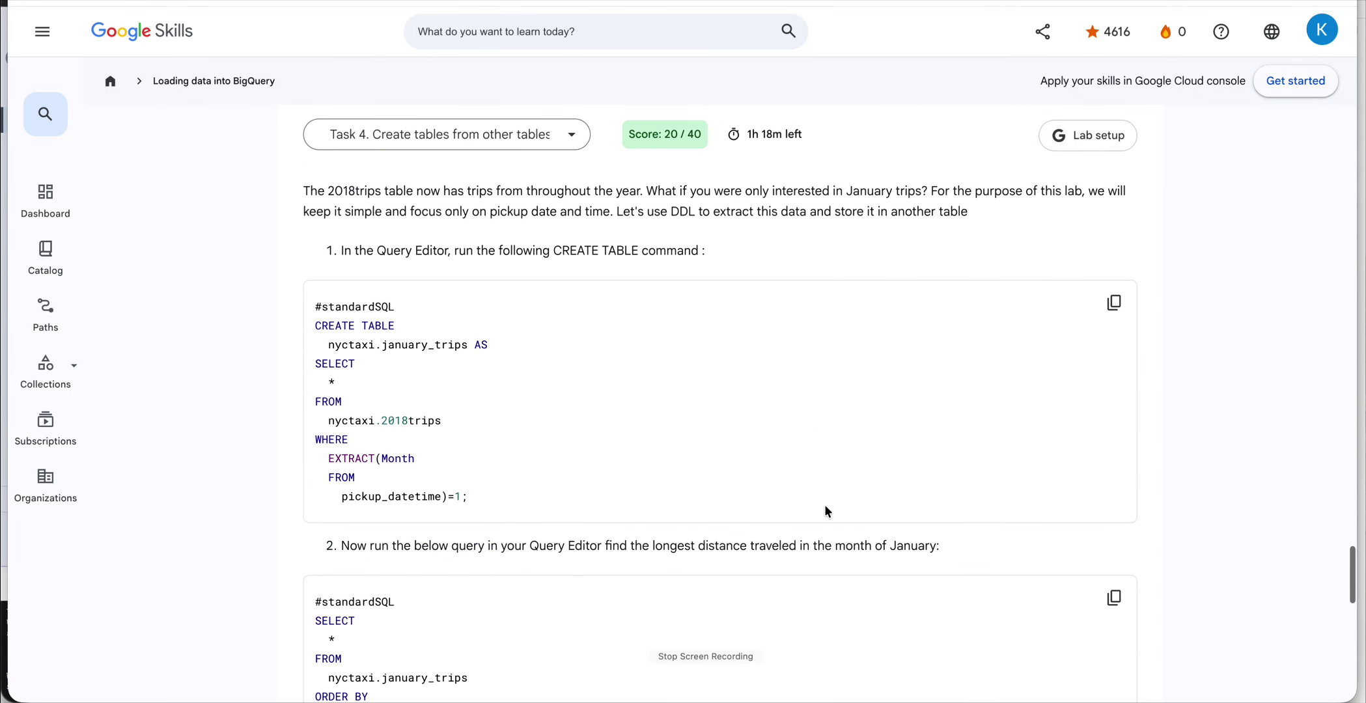
scroll(825, 511, up, 2)
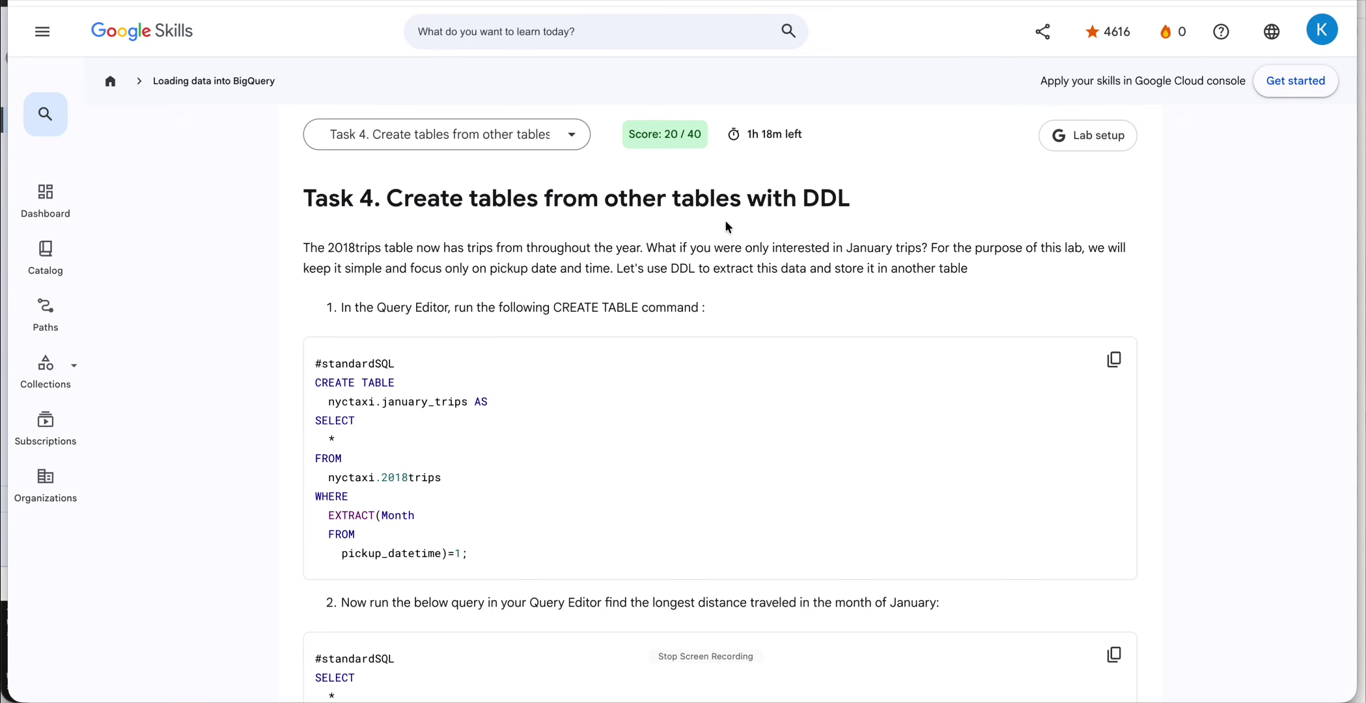
scroll(726, 222, down, 2)
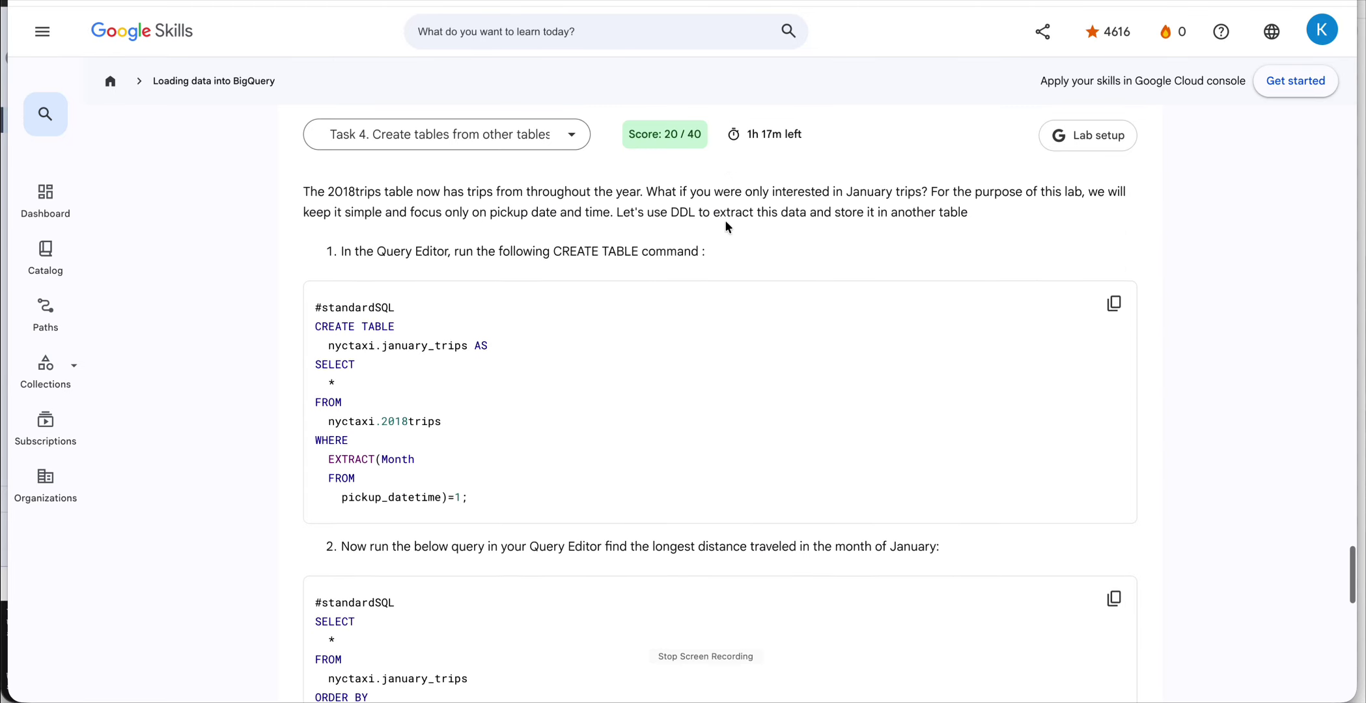
scroll(725, 220, down, 1)
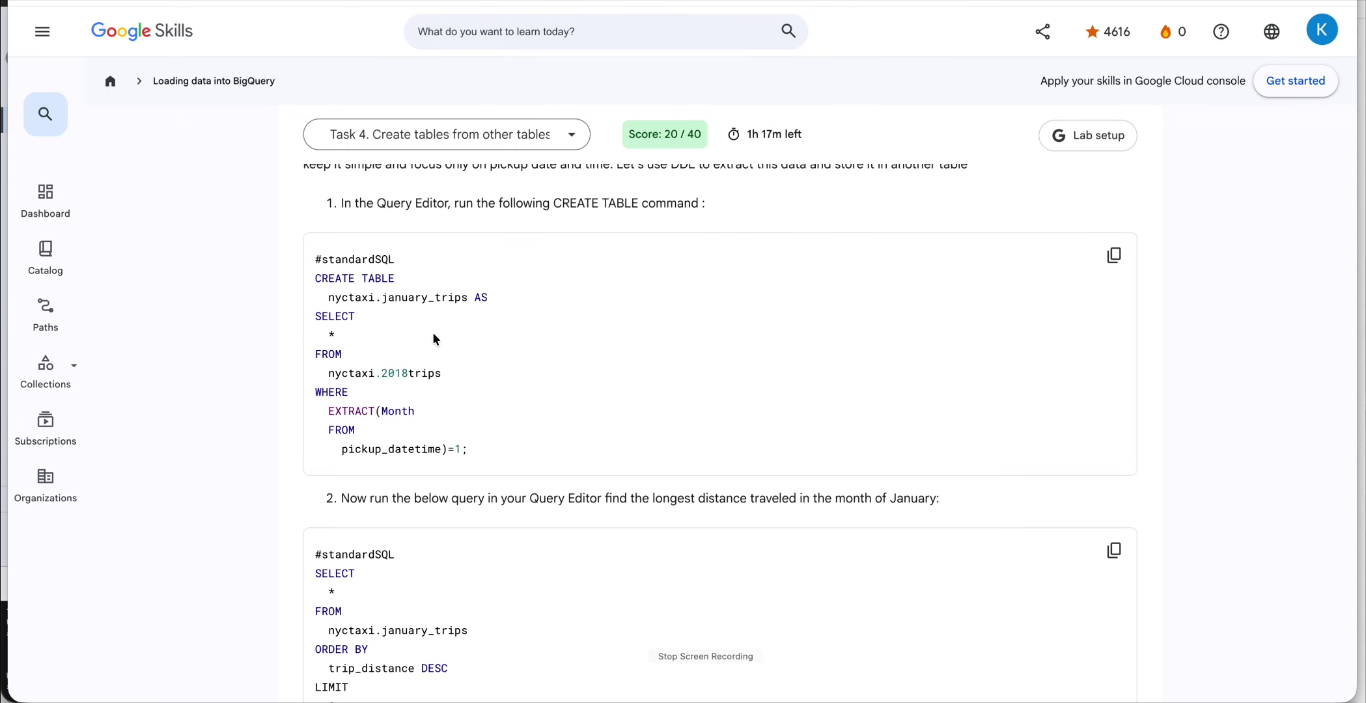
scroll(436, 343, down, 2)
scroll(438, 352, up, 3)
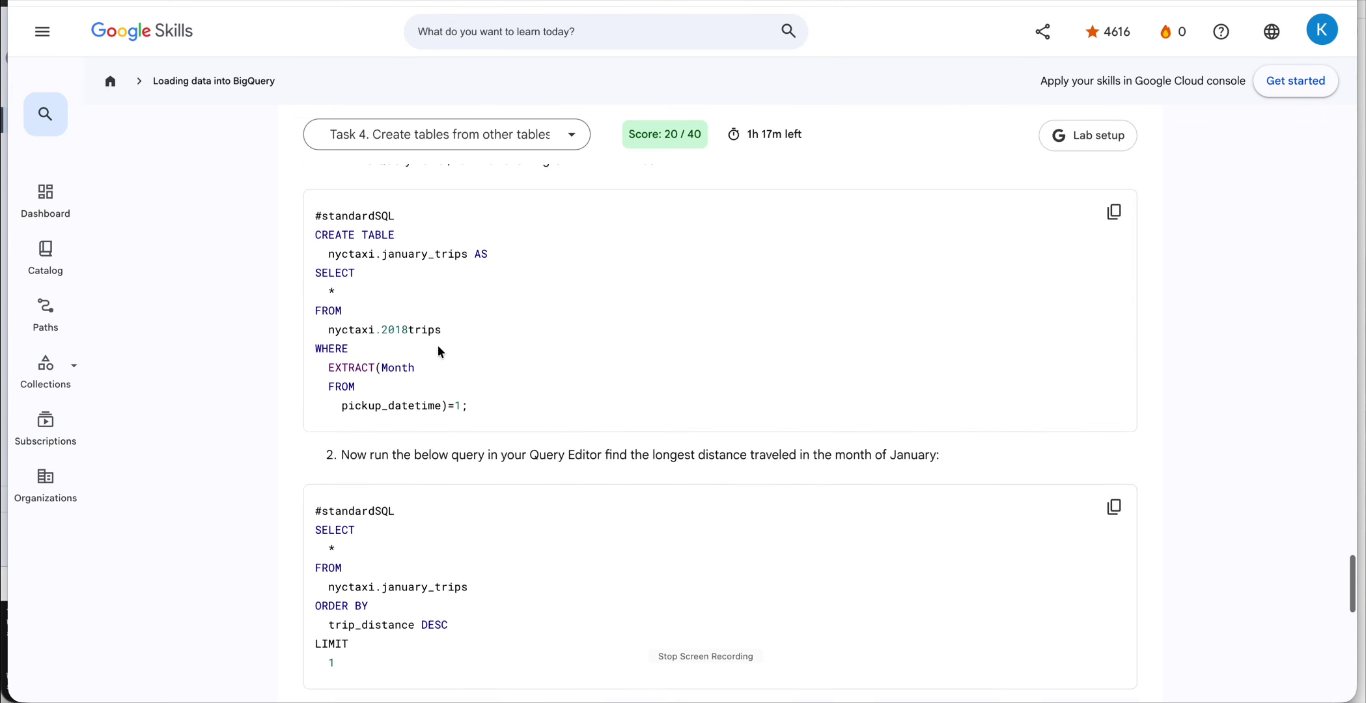
scroll(496, 398, up, 1)
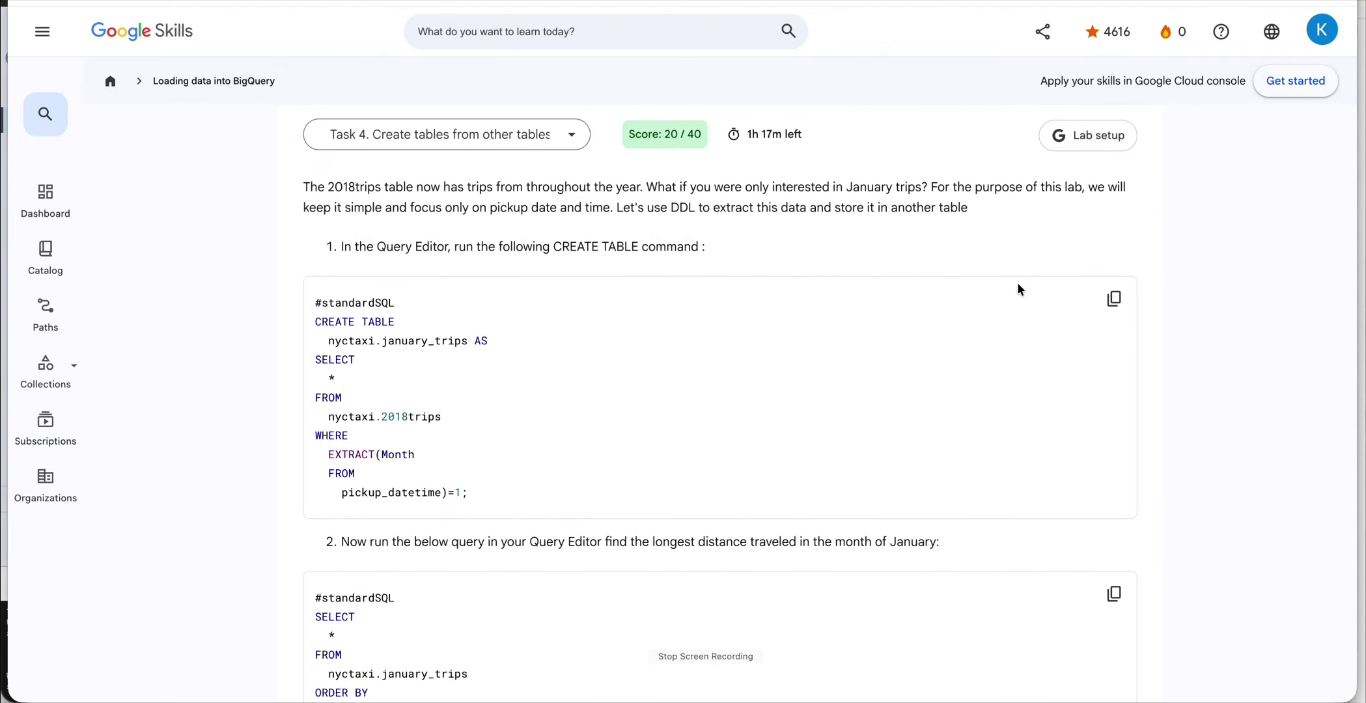
click(1111, 301)
Step: Switch to the BigQuery console and run the copied statement in a new query, creating nyctaxi.january_trips from the January rows of nyctaxi.2018trips
key(ctrl+Up)
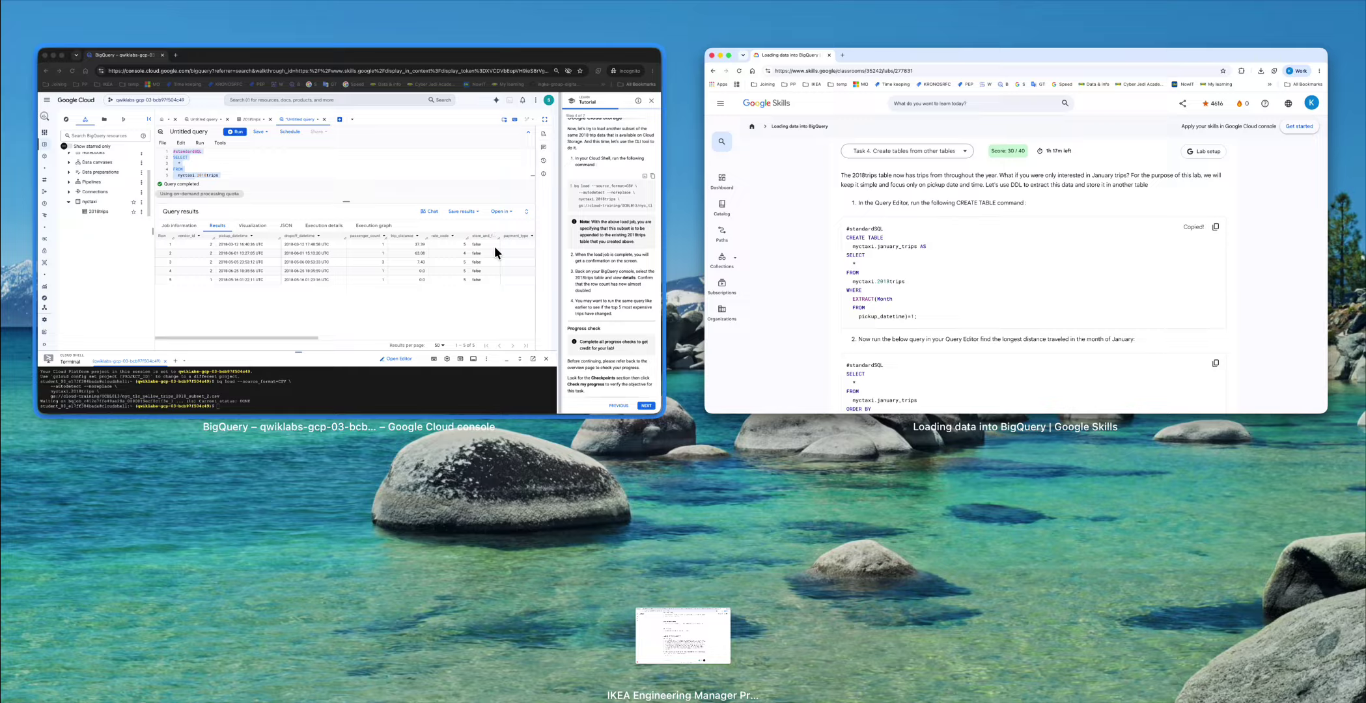
click(494, 247)
click(655, 66)
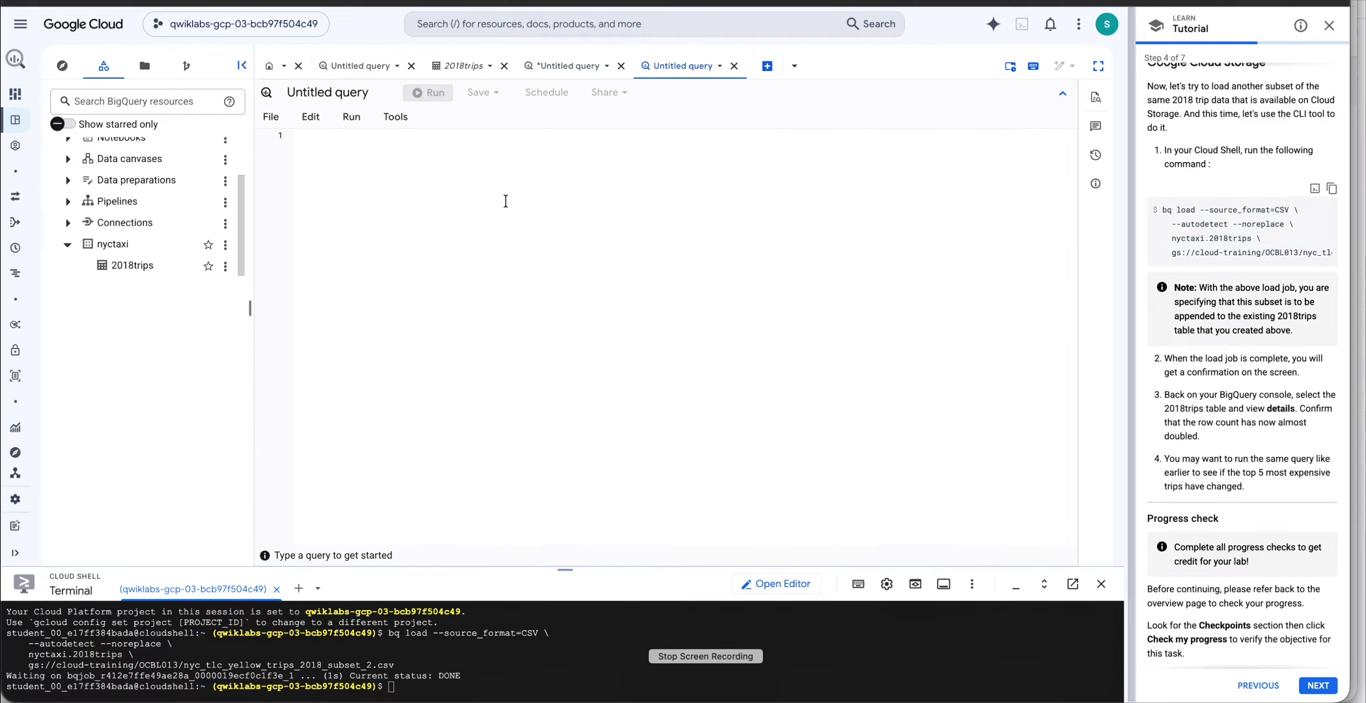
key(super+v)
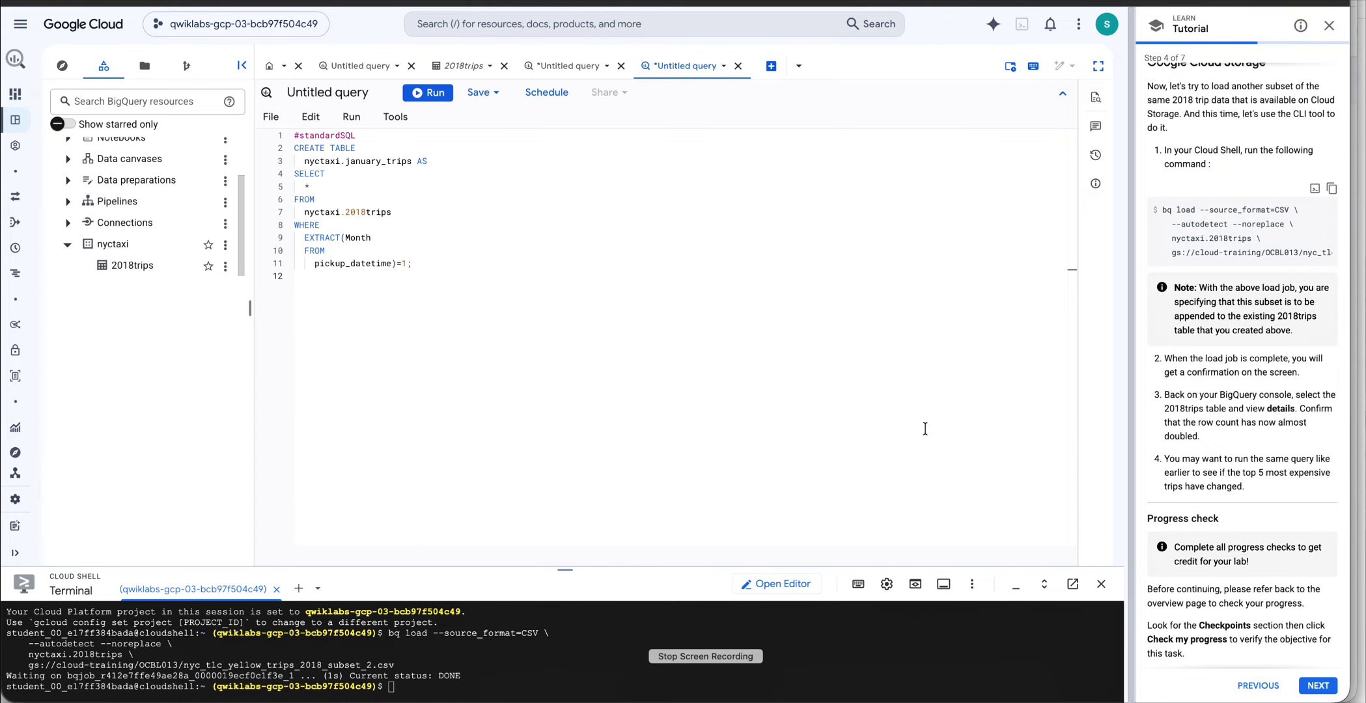
drag(565, 571, 572, 646)
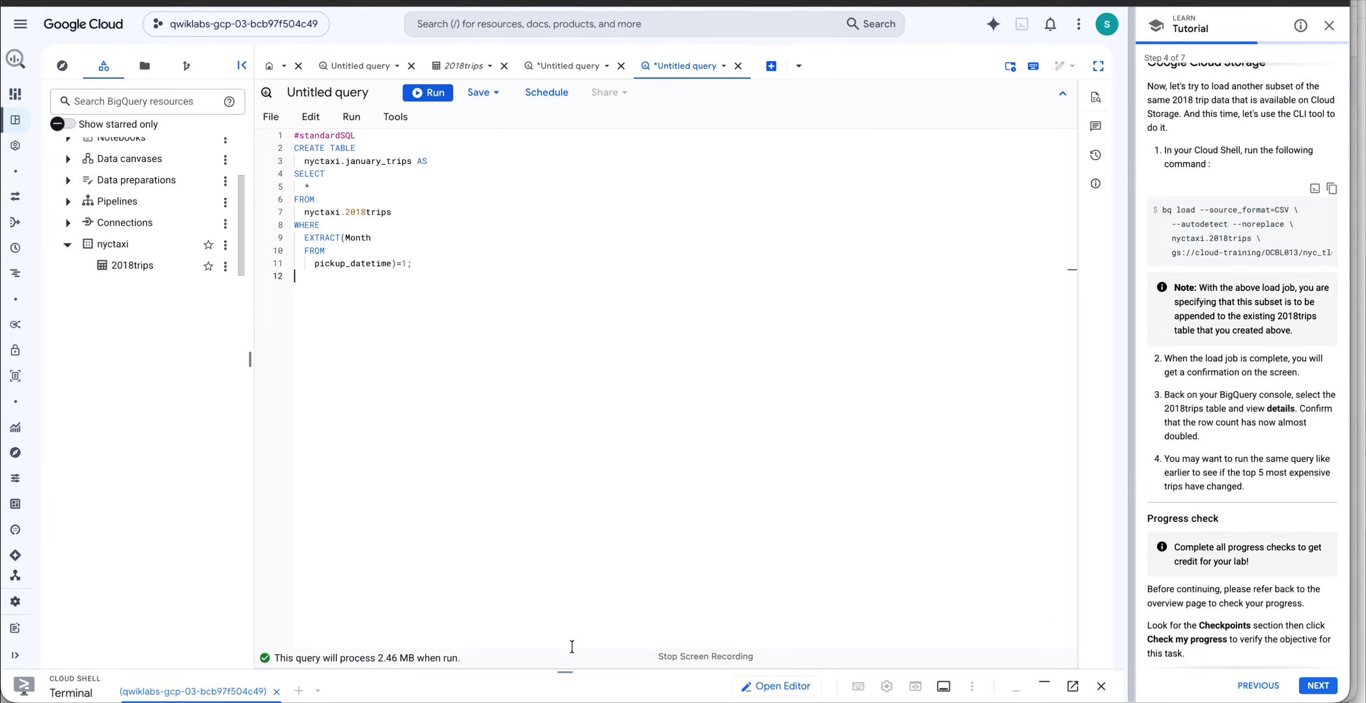
click(435, 92)
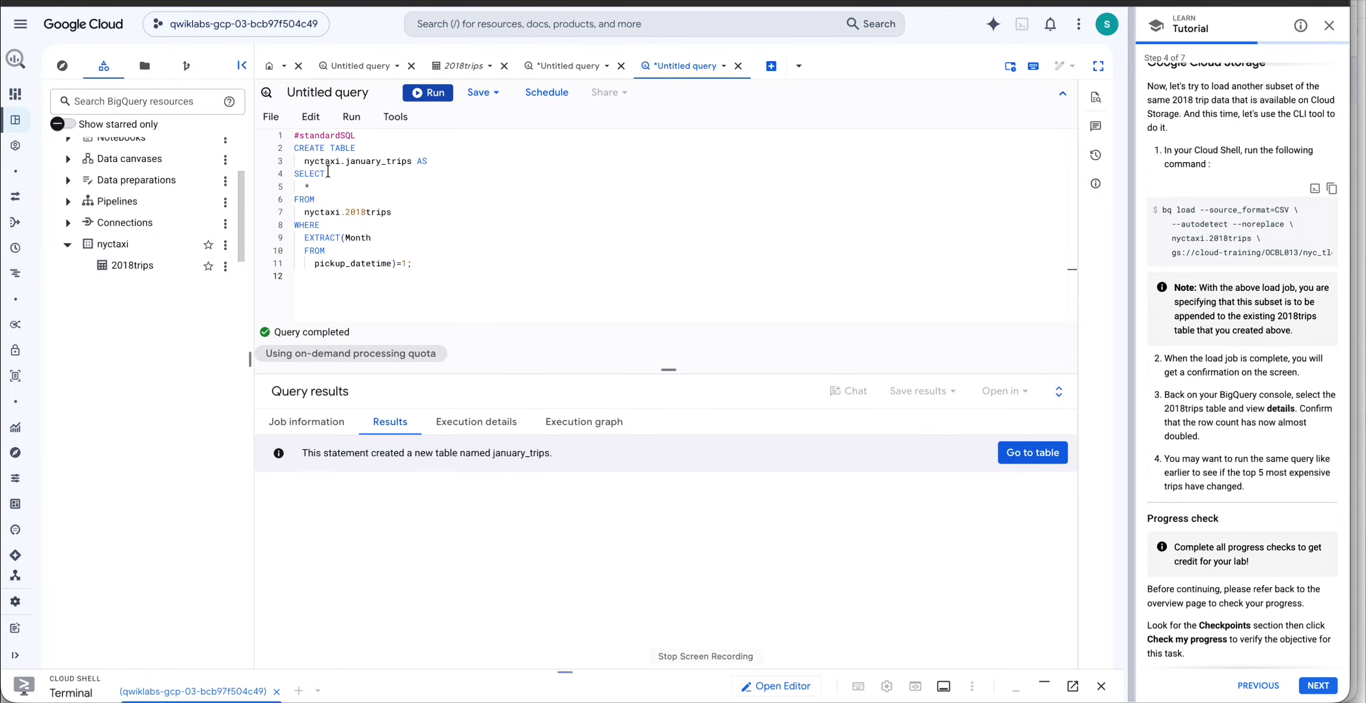
drag(304, 160, 410, 161)
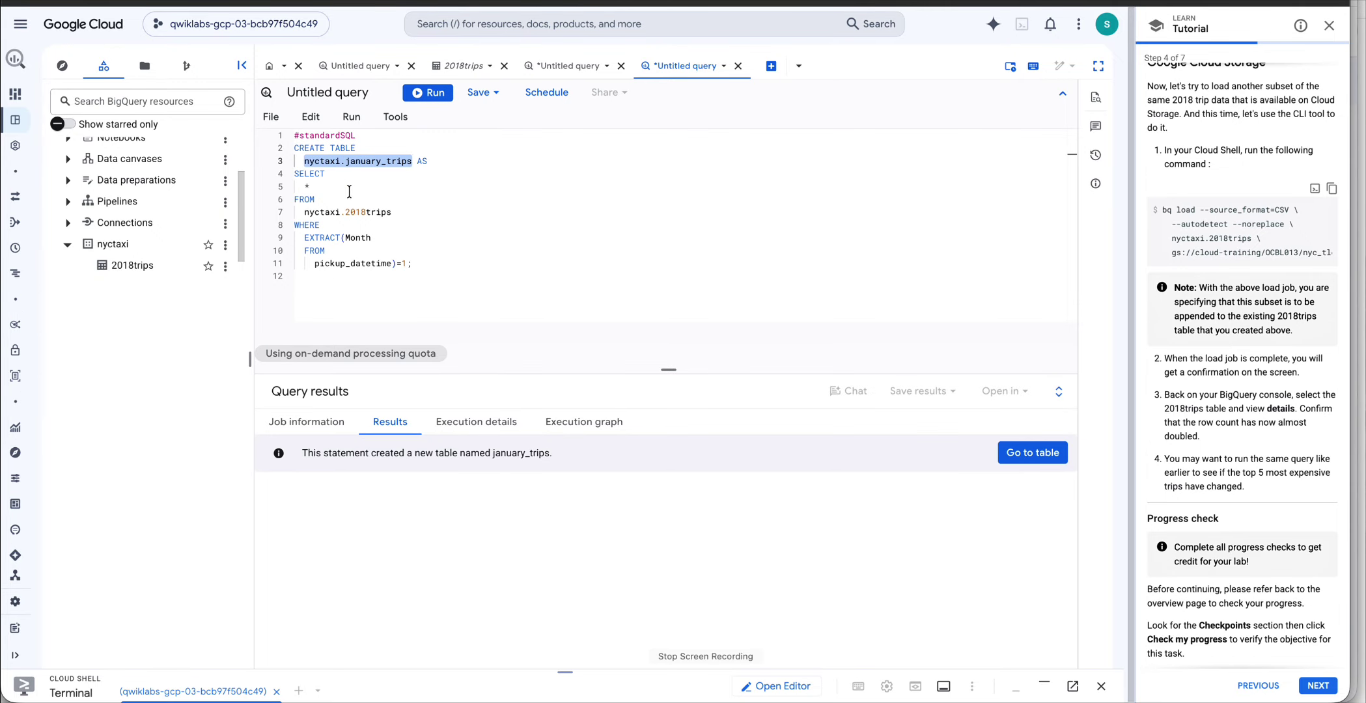
Step: Review the source table nyctaxi.2018trips and the January pickup_datetime filter in the CREATE TABLE statement
drag(303, 212, 394, 211)
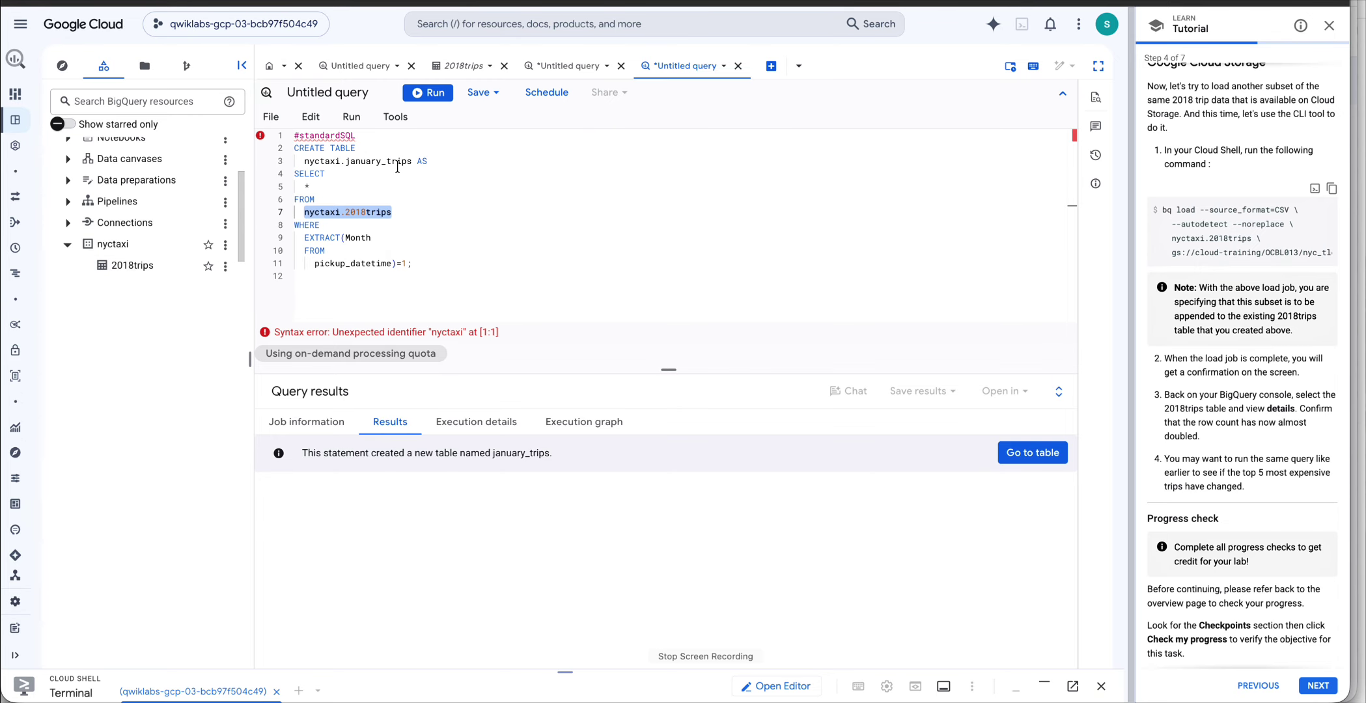
mouse_move(304, 263)
mouse_down()
mouse_move(417, 263)
mouse_move(280, 266)
mouse_up()
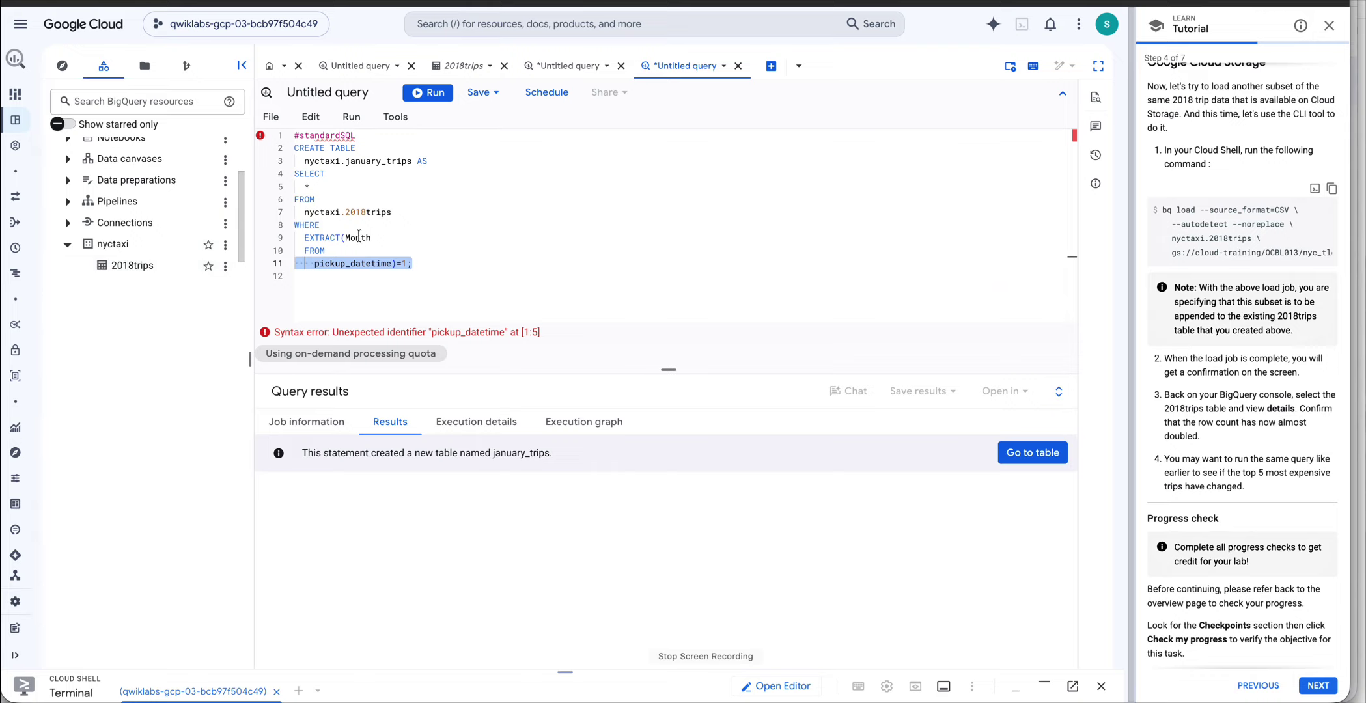
click(384, 253)
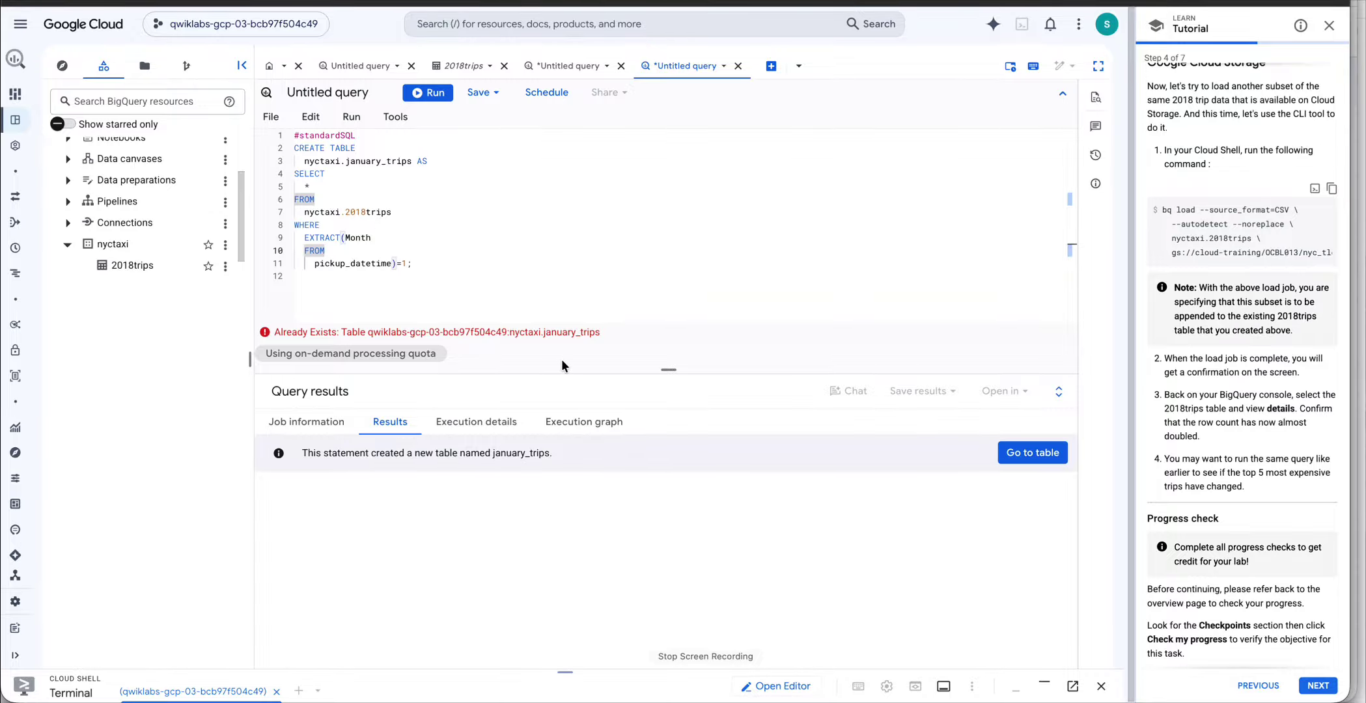
Step: Open the nyctaxi dataset to refresh its table list and view the schema of january_trips
click(114, 245)
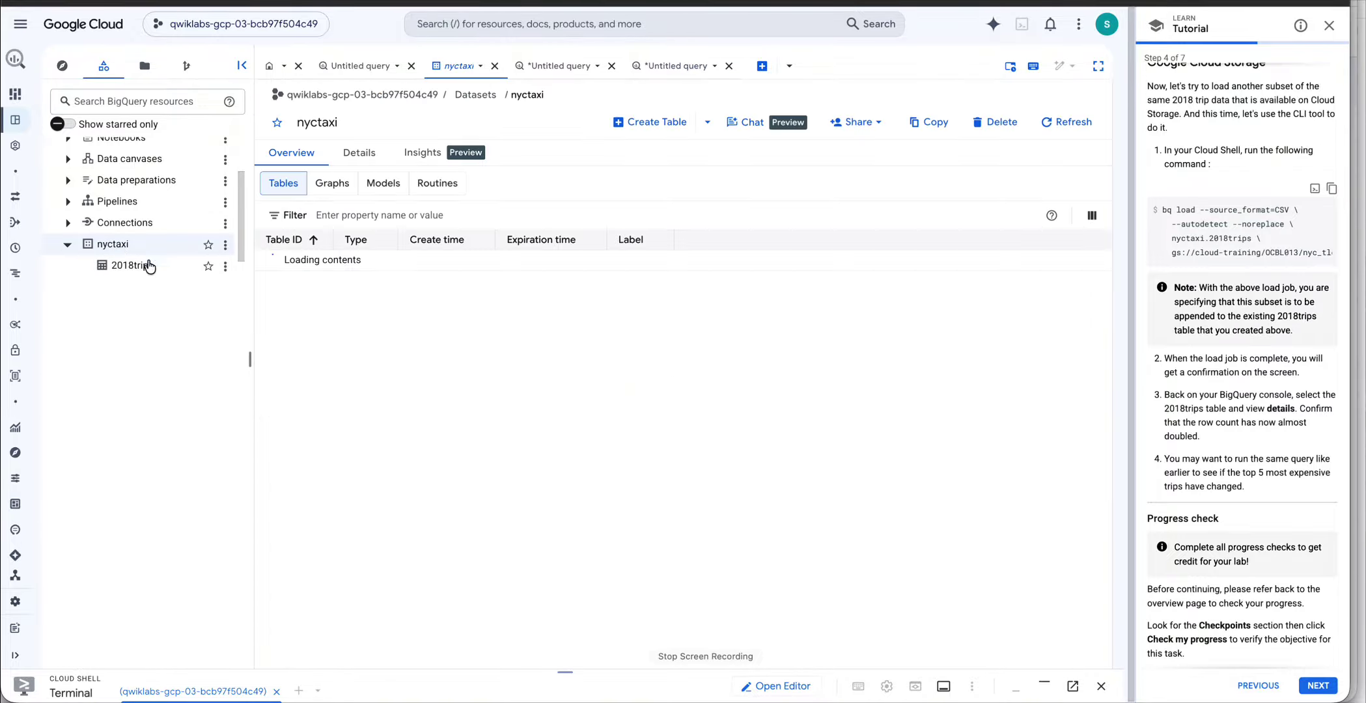
click(145, 266)
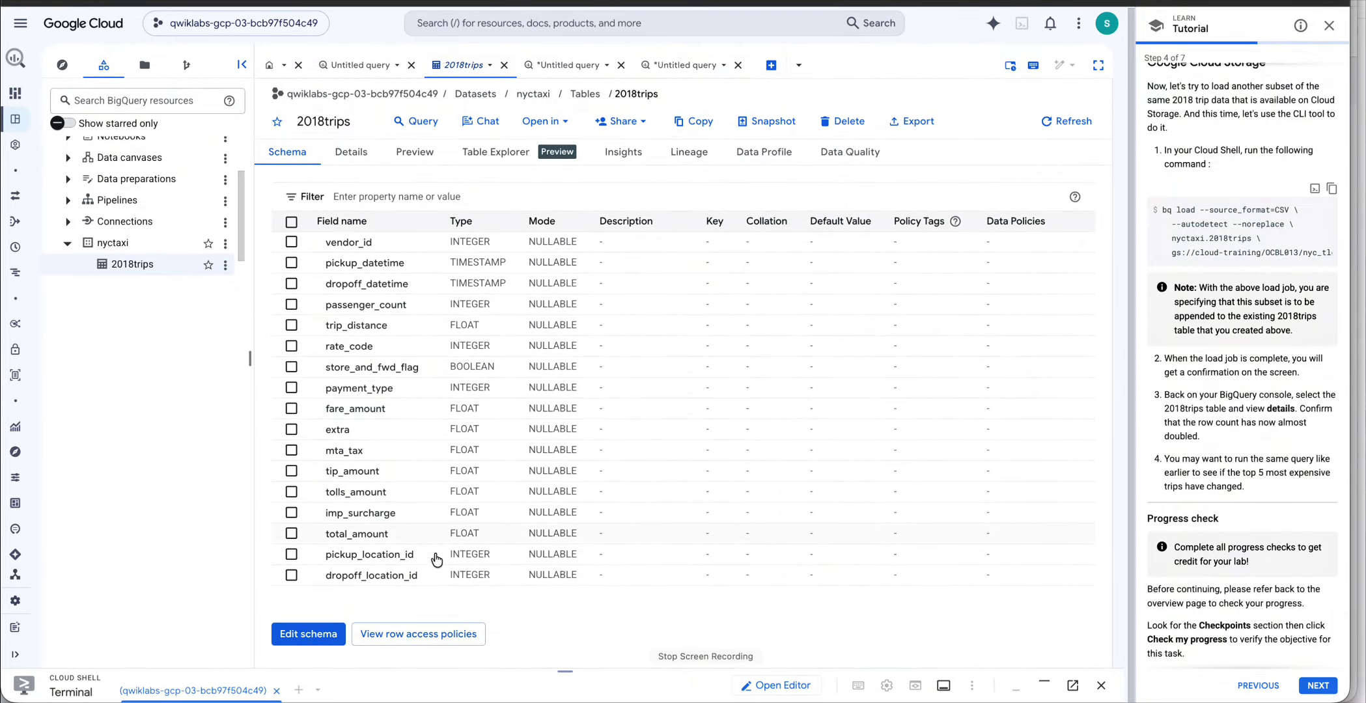
click(112, 243)
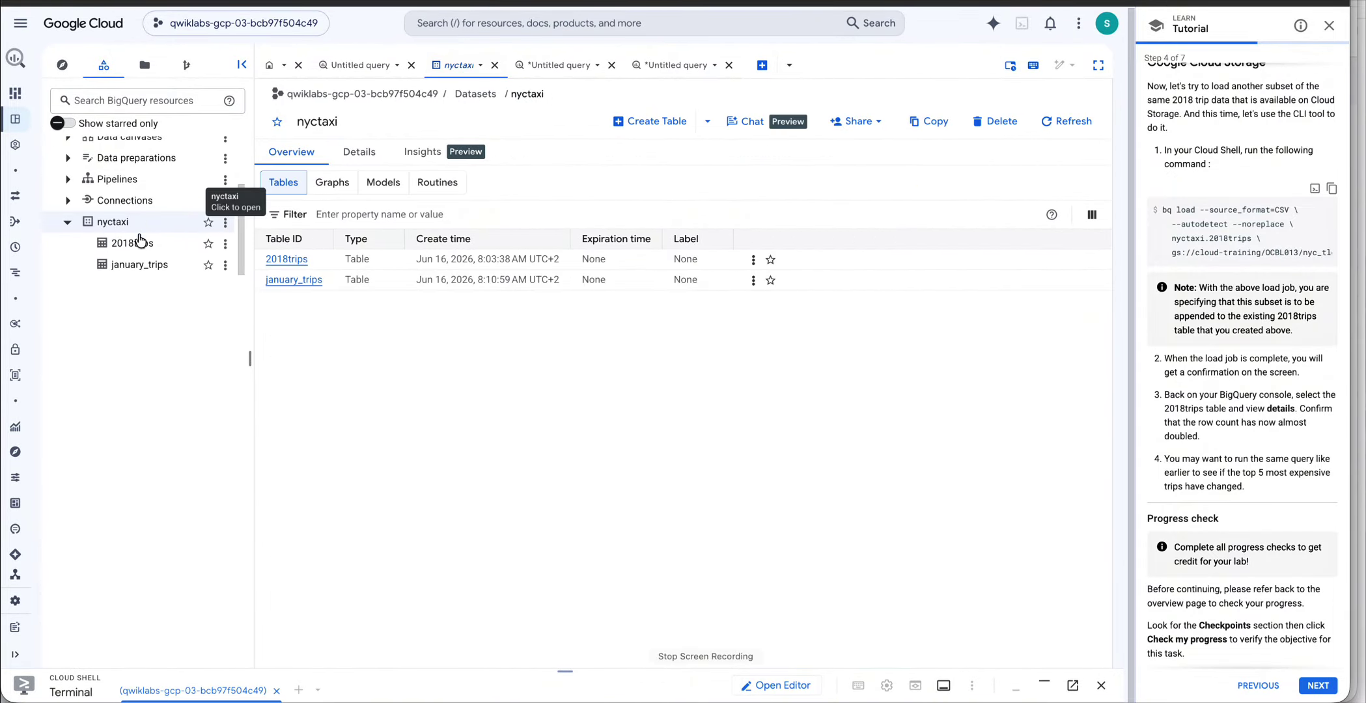
click(144, 267)
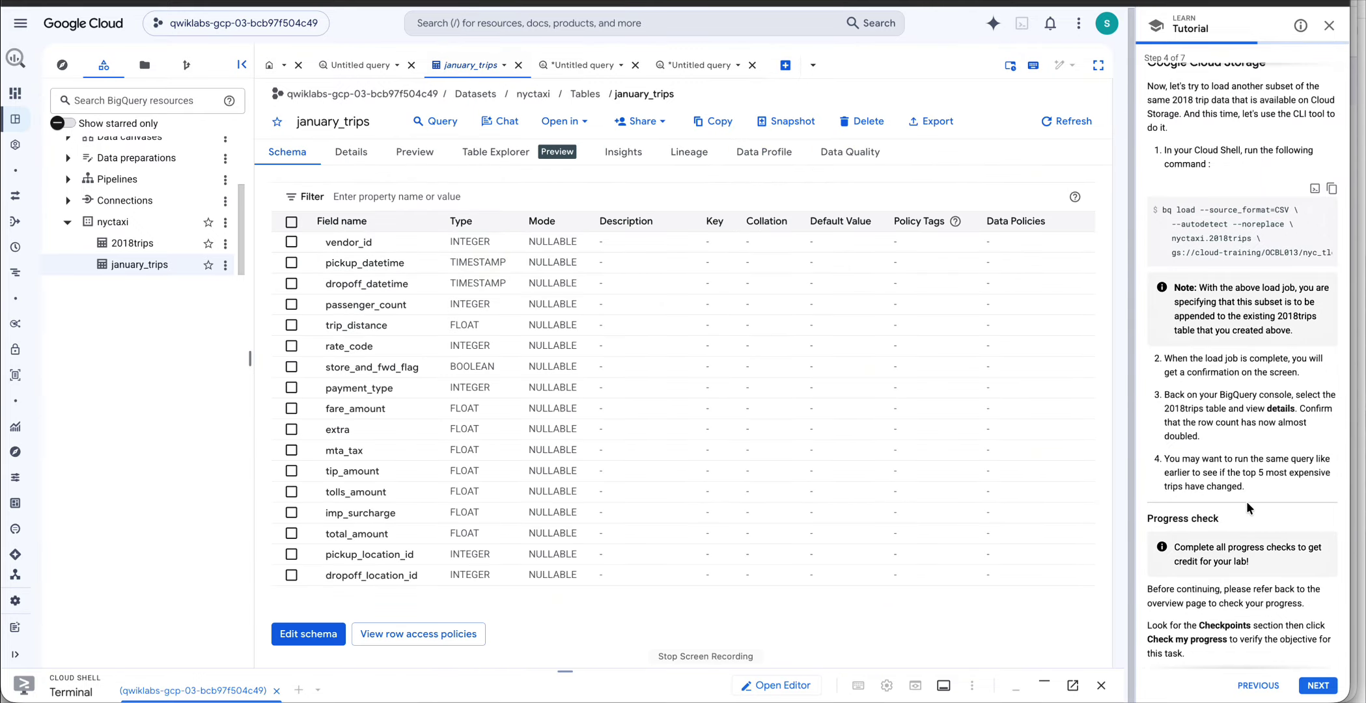
Step: Switch to the Google Skills lab page and copy the Task 4 query for the longest distance traveled in January
key(ctrl+Up)
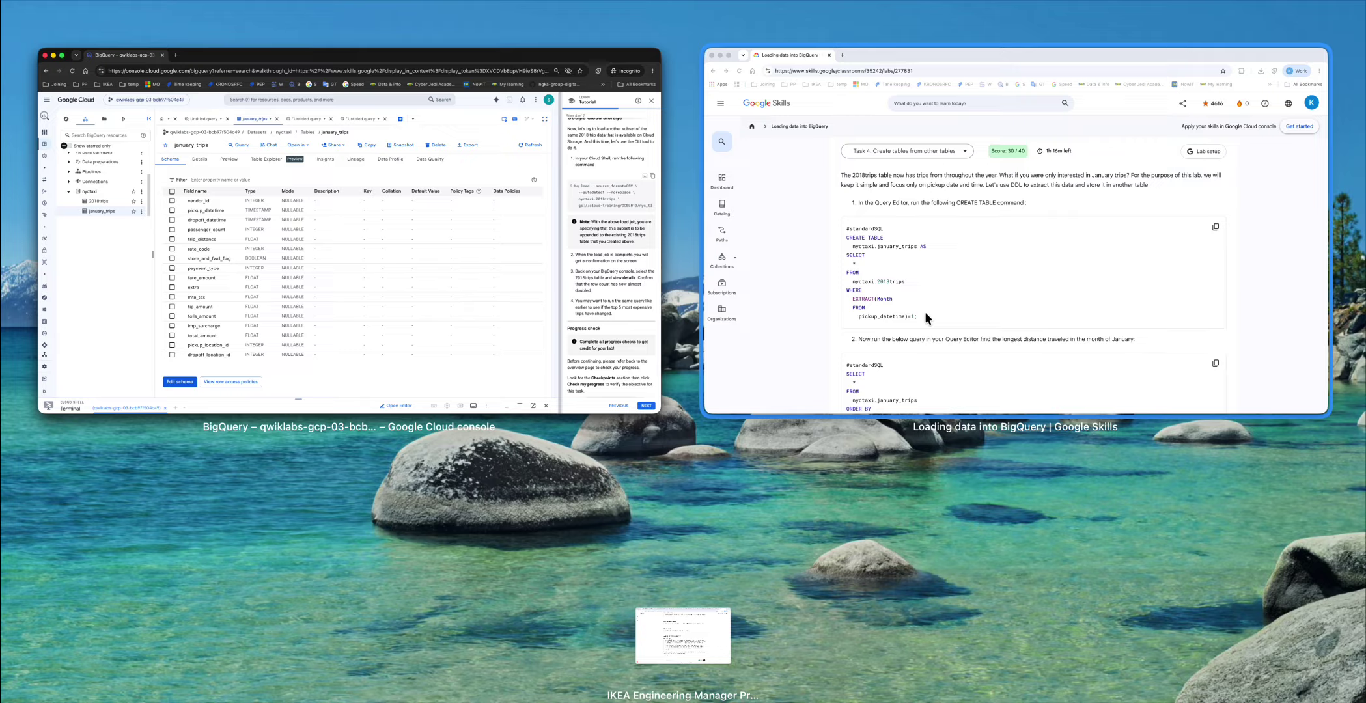
click(924, 312)
scroll(775, 452, down, 3)
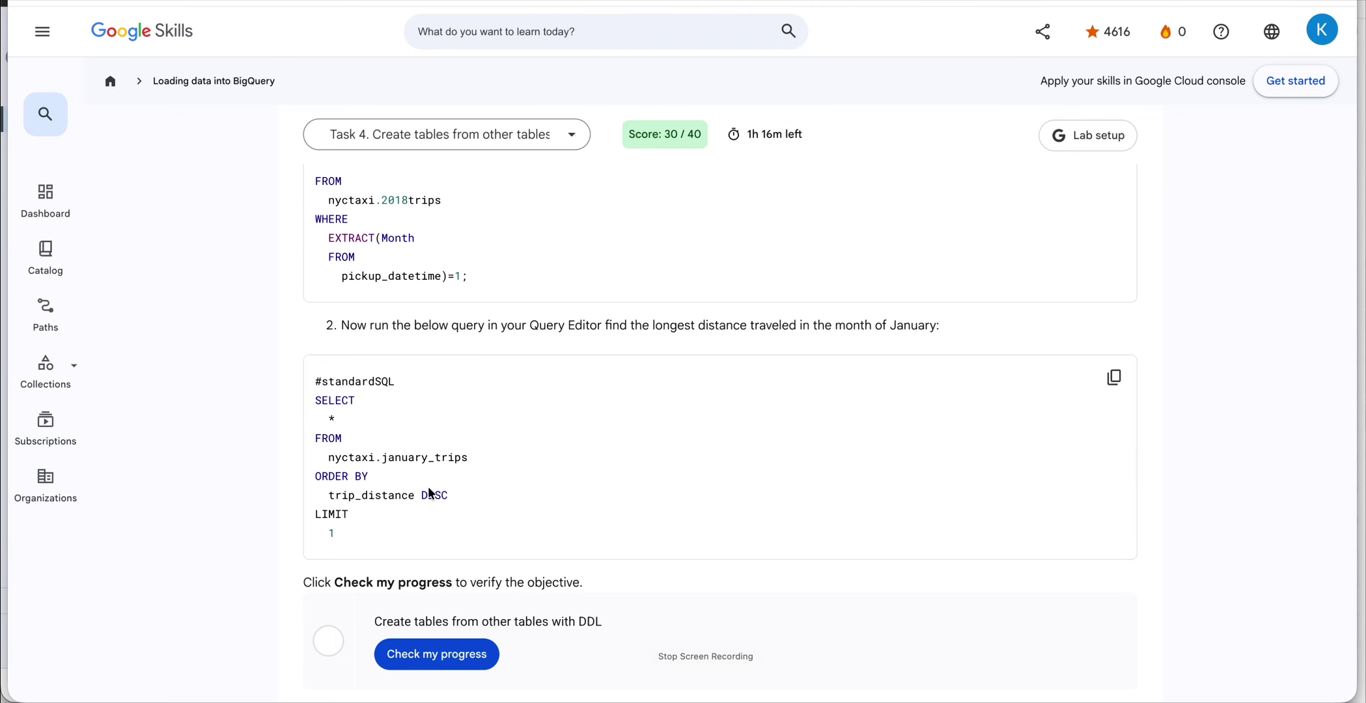
drag(336, 535, 474, 377)
click(1114, 378)
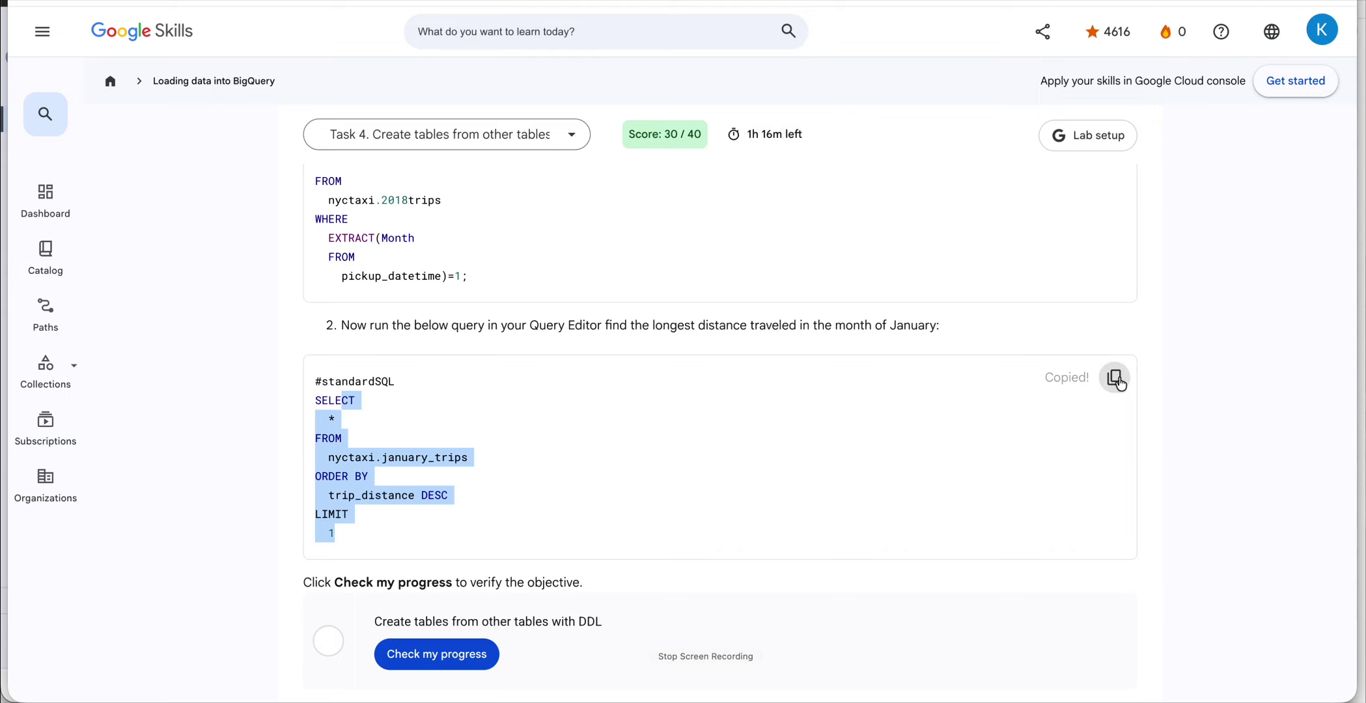
Step: Switch to the BigQuery console and run the copied query on nyctaxi.january_trips in a new query
key(ctrl+Up)
click(431, 222)
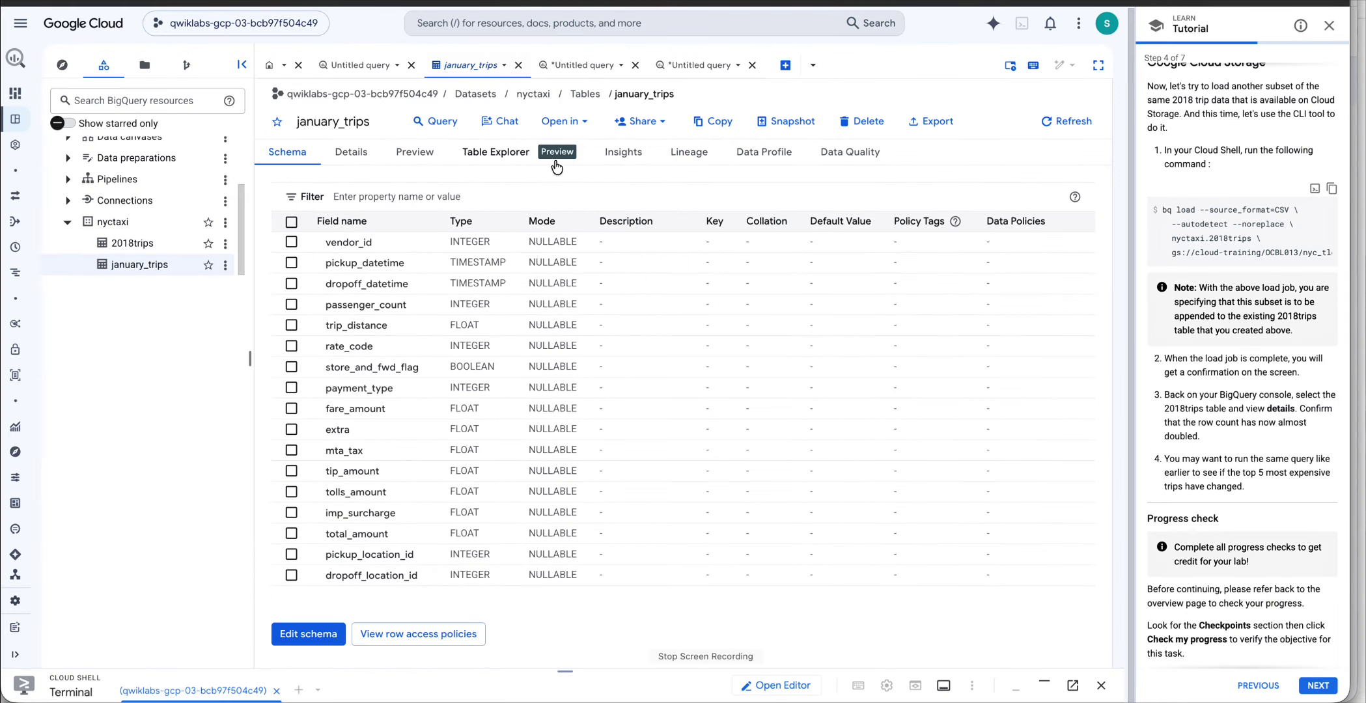
click(785, 66)
key(super+v)
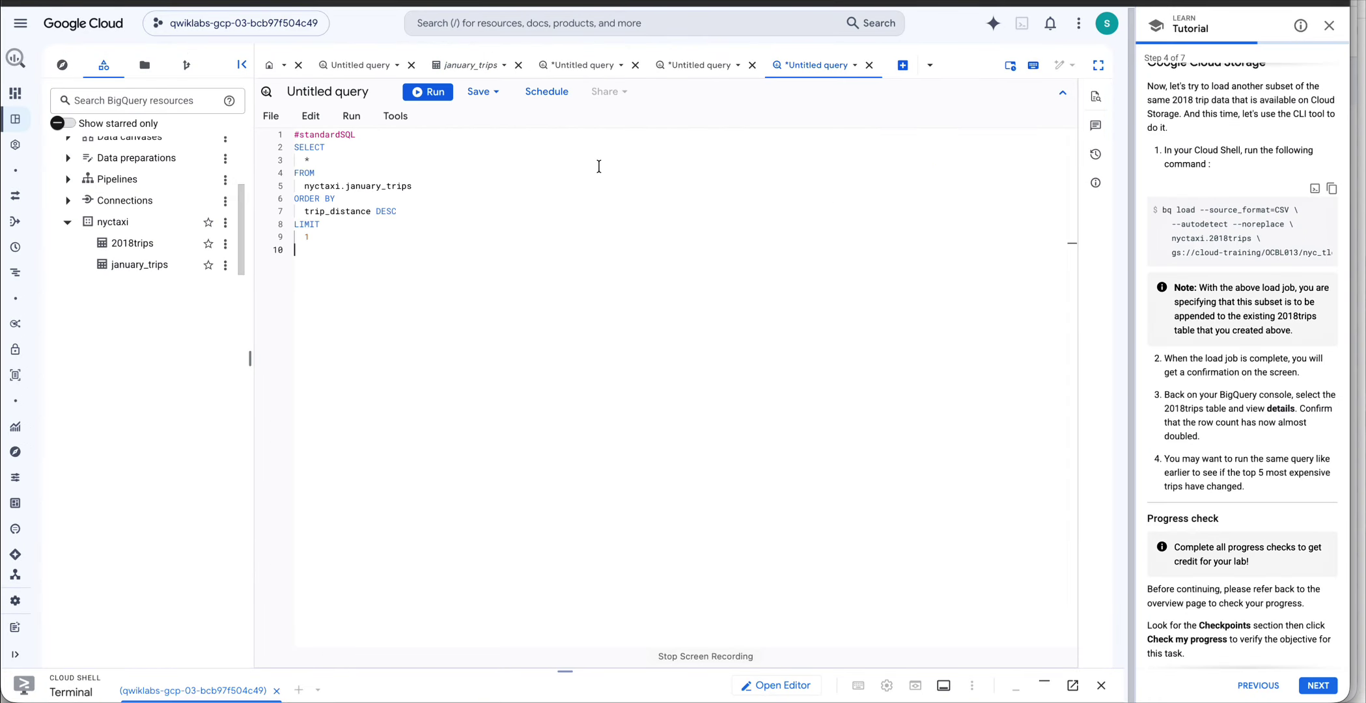
click(430, 93)
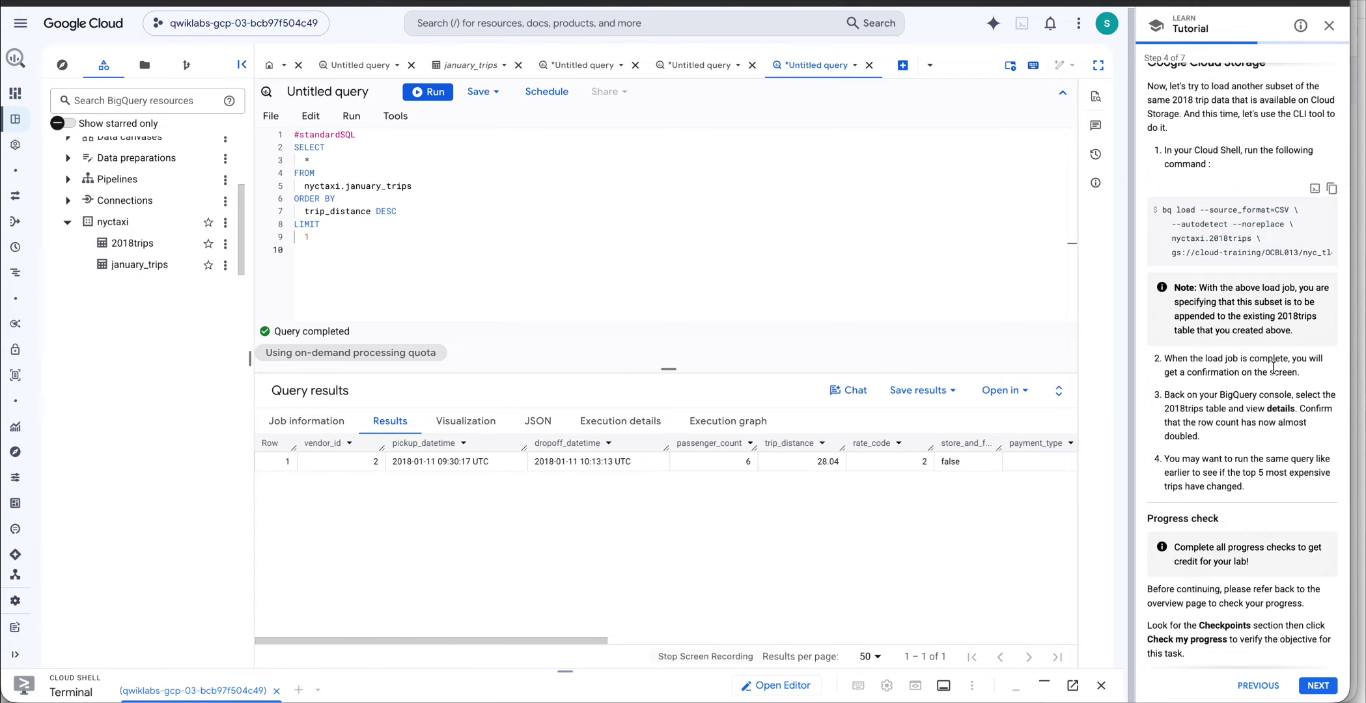
Step: Switch to the Google Skills lab page and check progress for the "Create tables from other tables with DDL" objective
key(ctrl+Up)
click(1020, 324)
scroll(723, 405, down, 4)
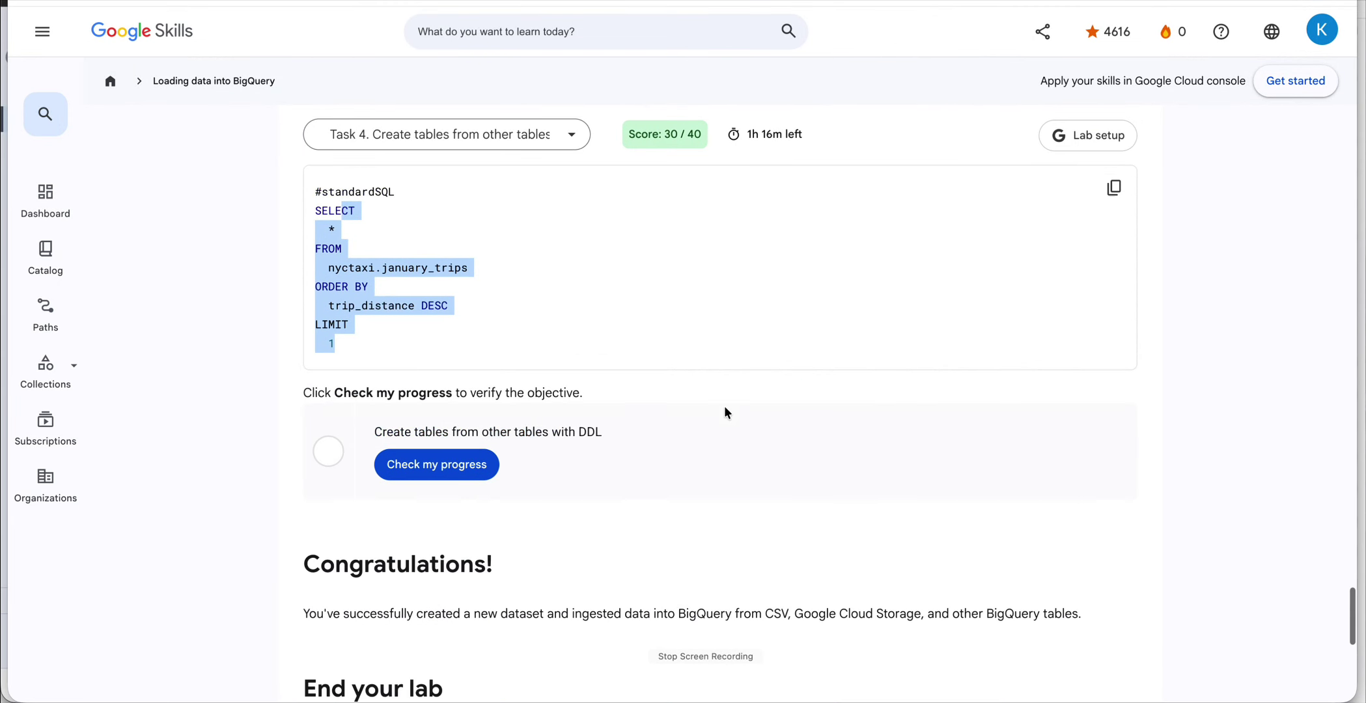
click(463, 397)
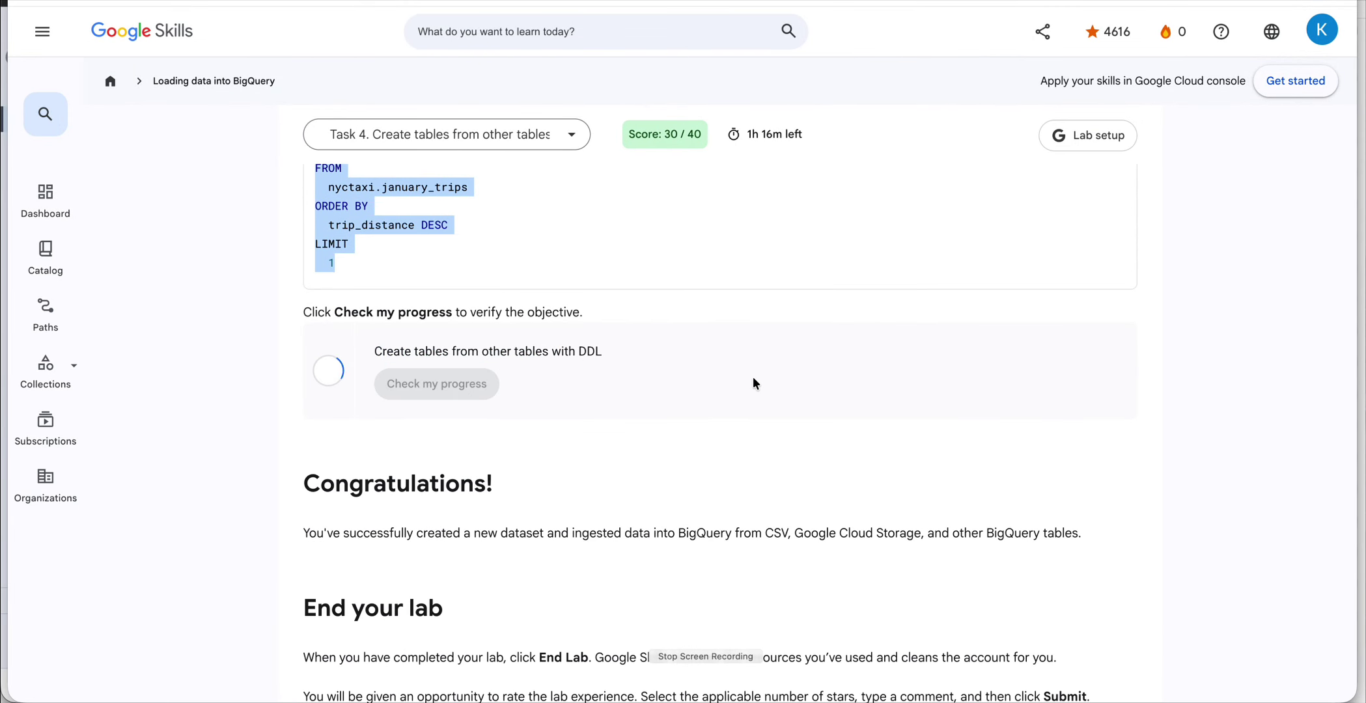
Step: Look through the whole lab page, from the End your lab section to the overview, reviewing the tasks and score
scroll(607, 403, down, 8)
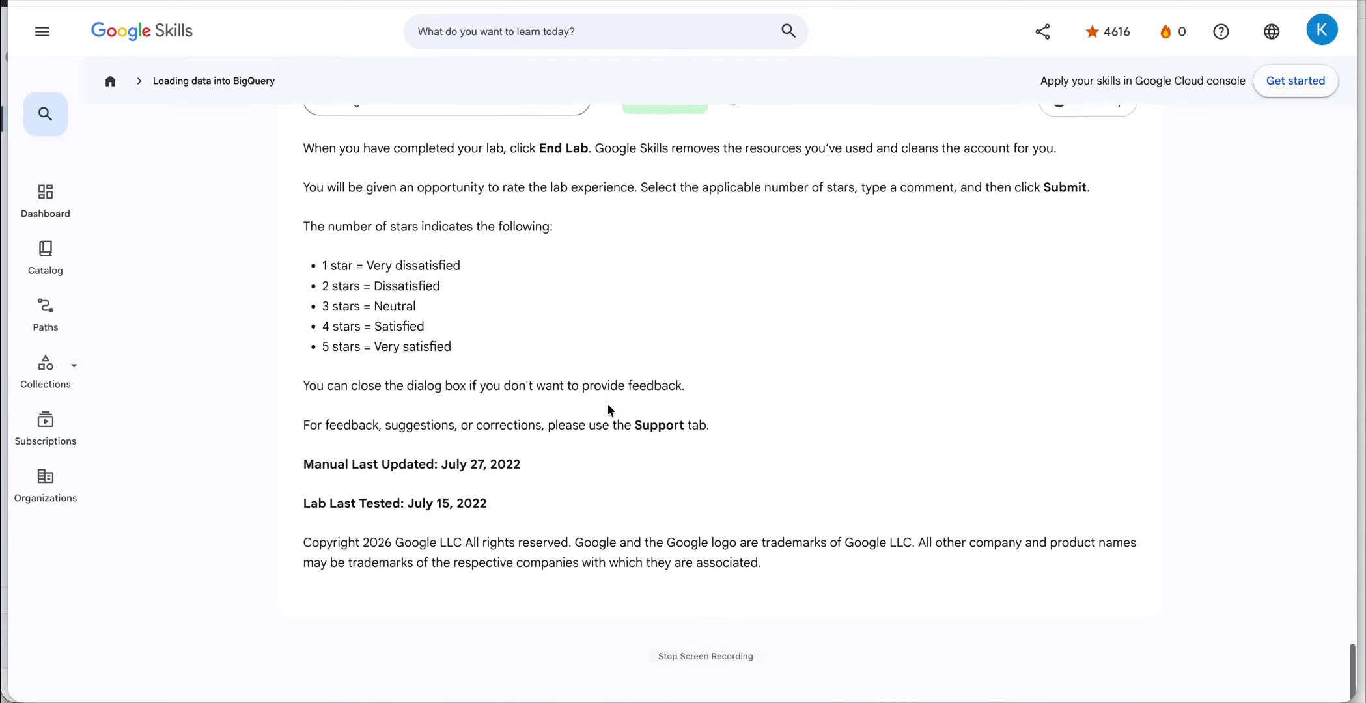
scroll(609, 408, up, 15)
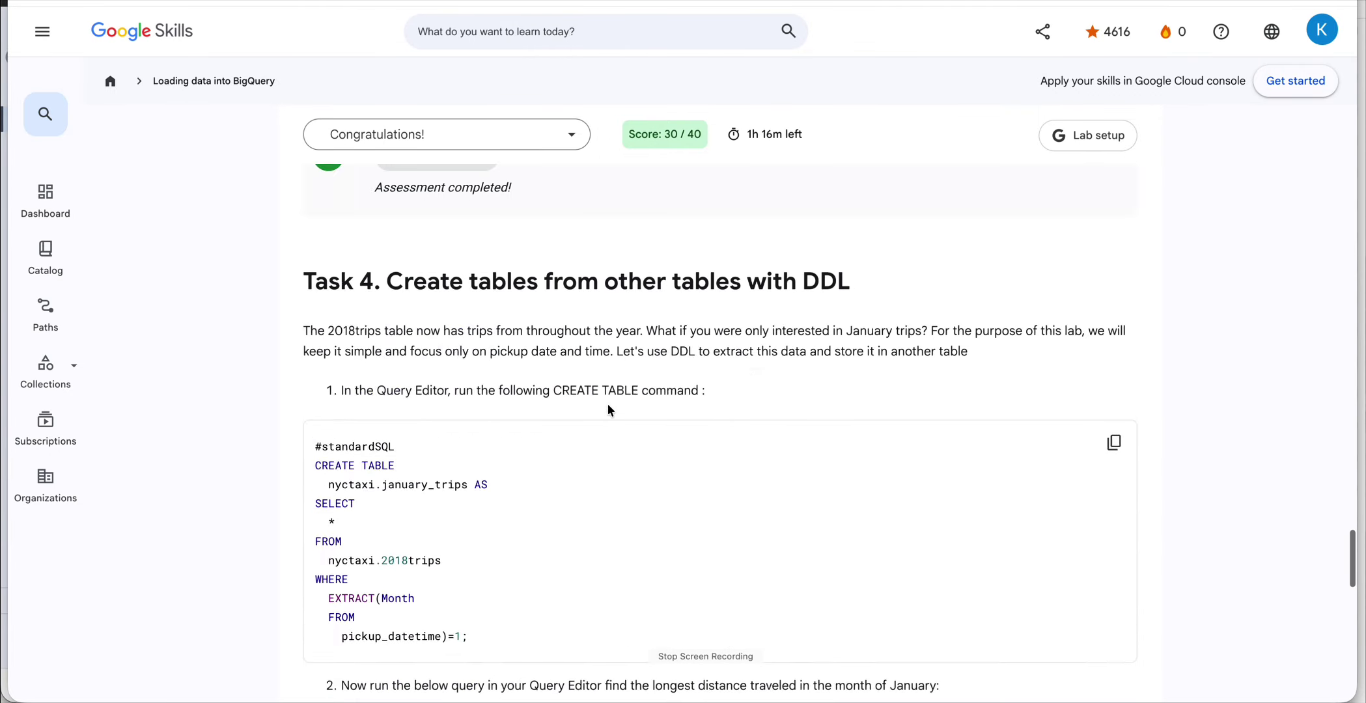
scroll(609, 407, up, 20)
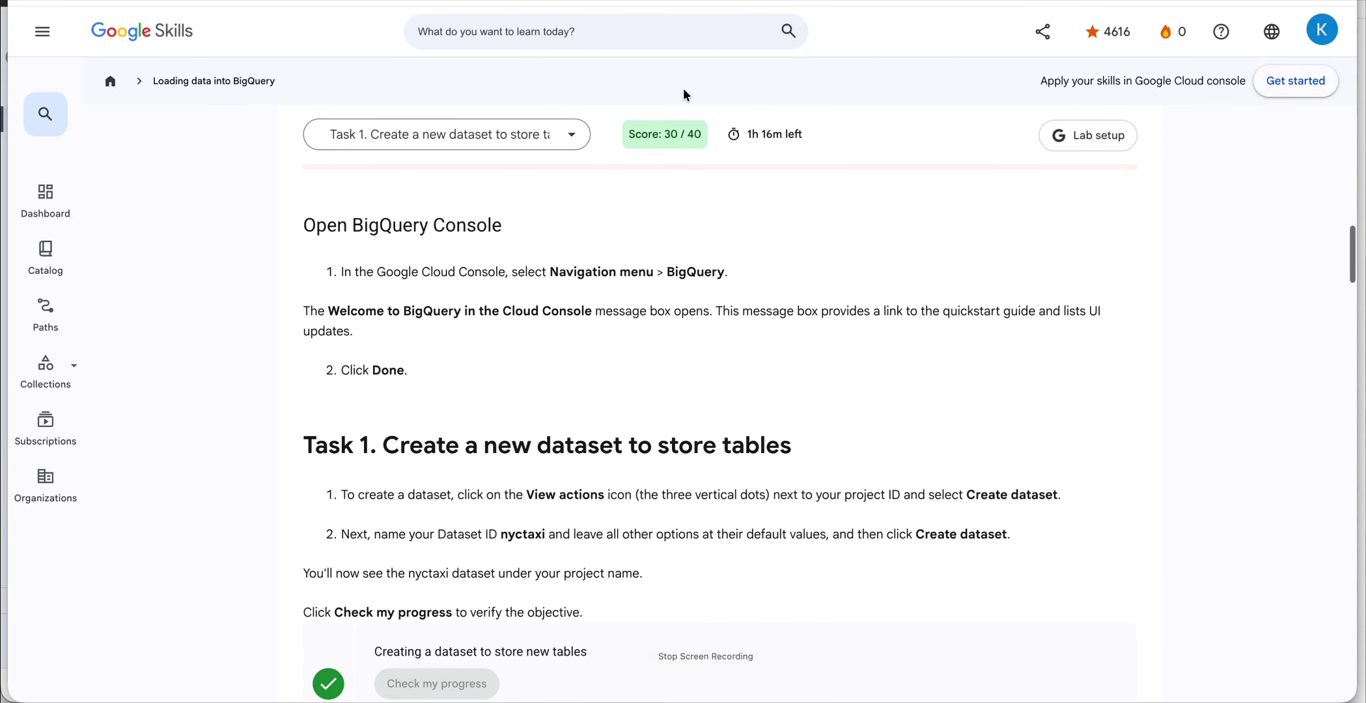
scroll(671, 260, up, 15)
scroll(671, 261, down, 8)
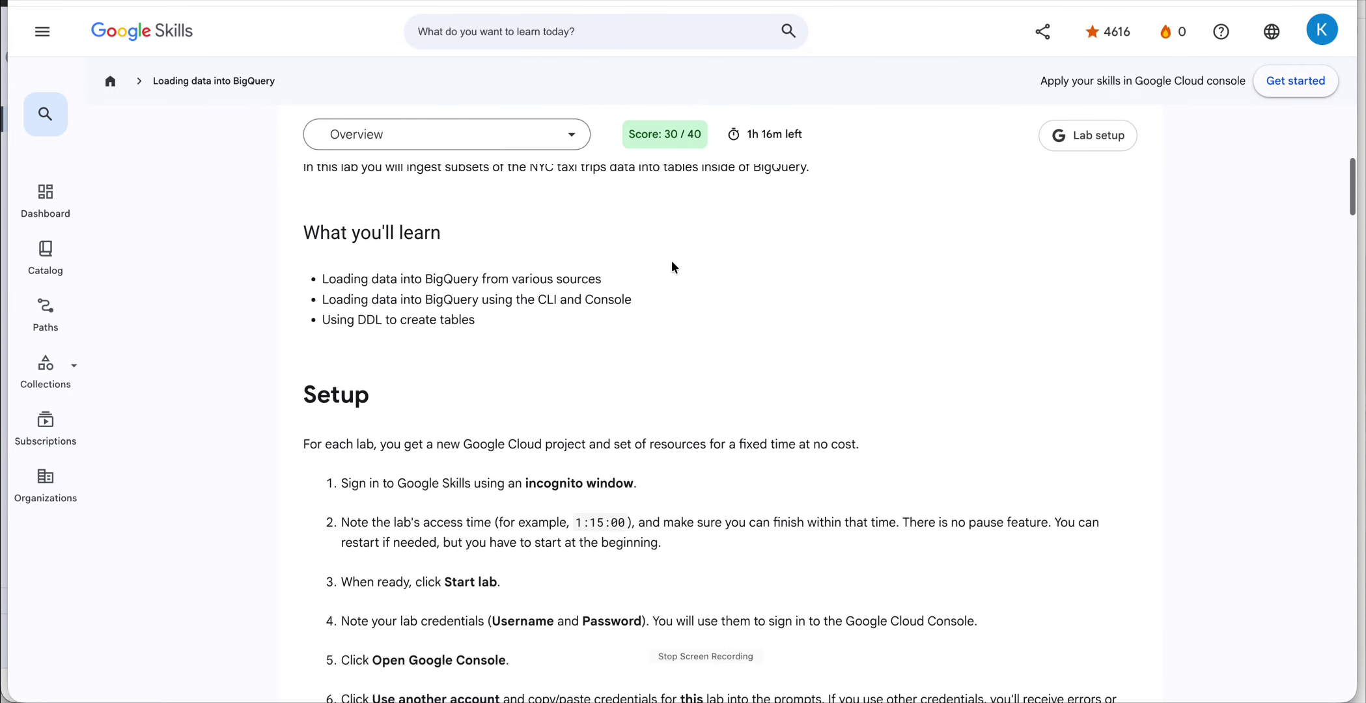
scroll(671, 260, up, 10)
scroll(671, 260, down, 15)
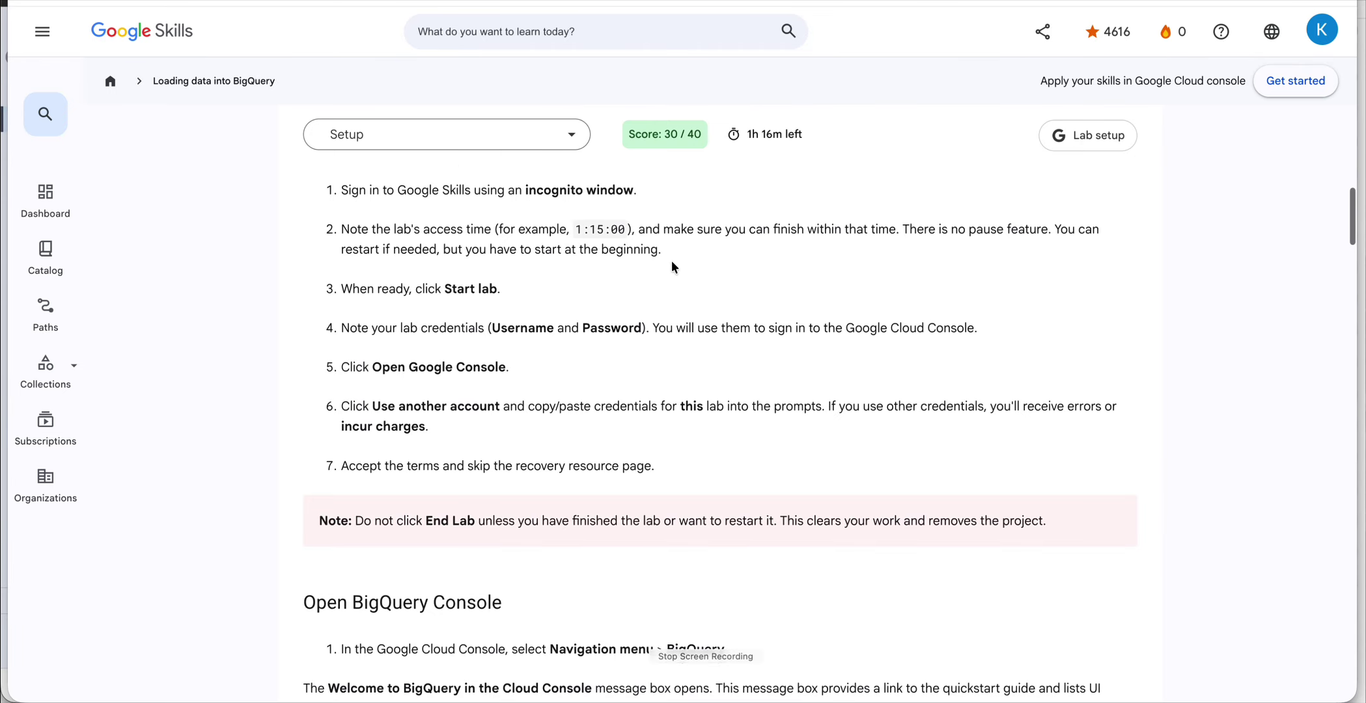
scroll(672, 263, down, 15)
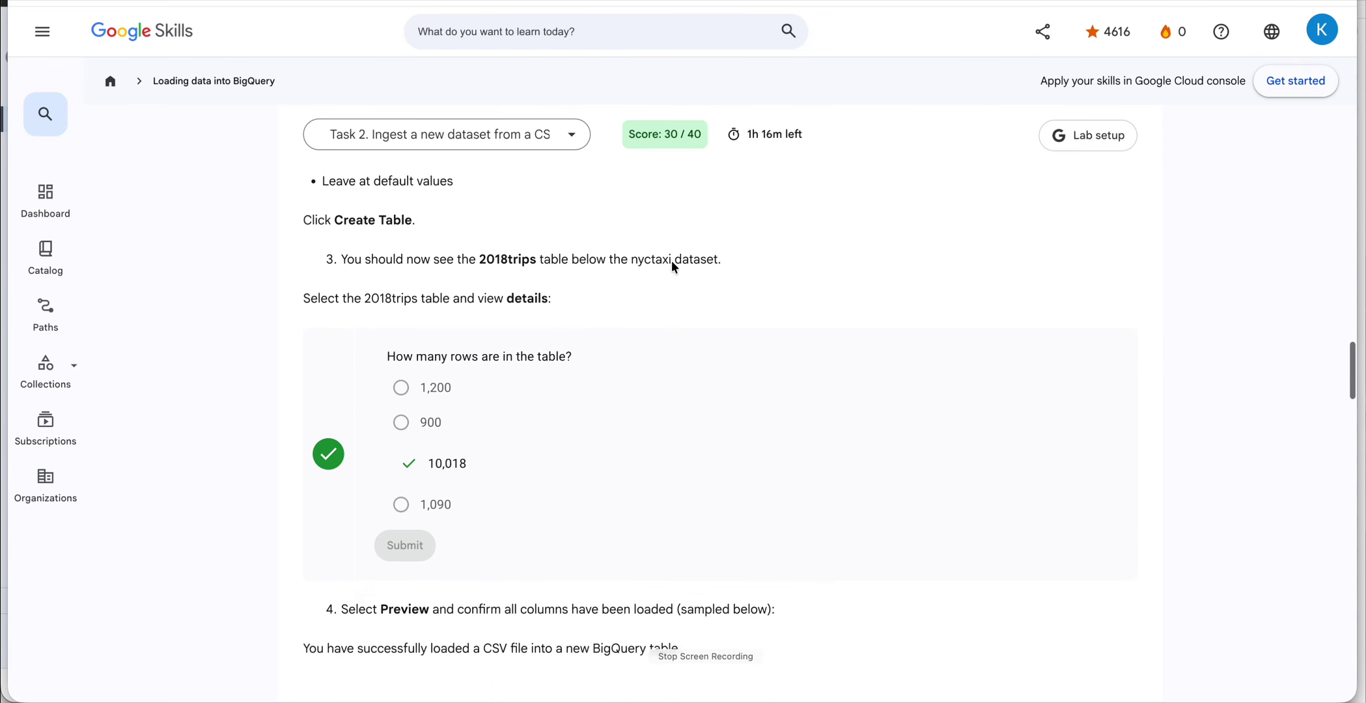
scroll(672, 260, down, 15)
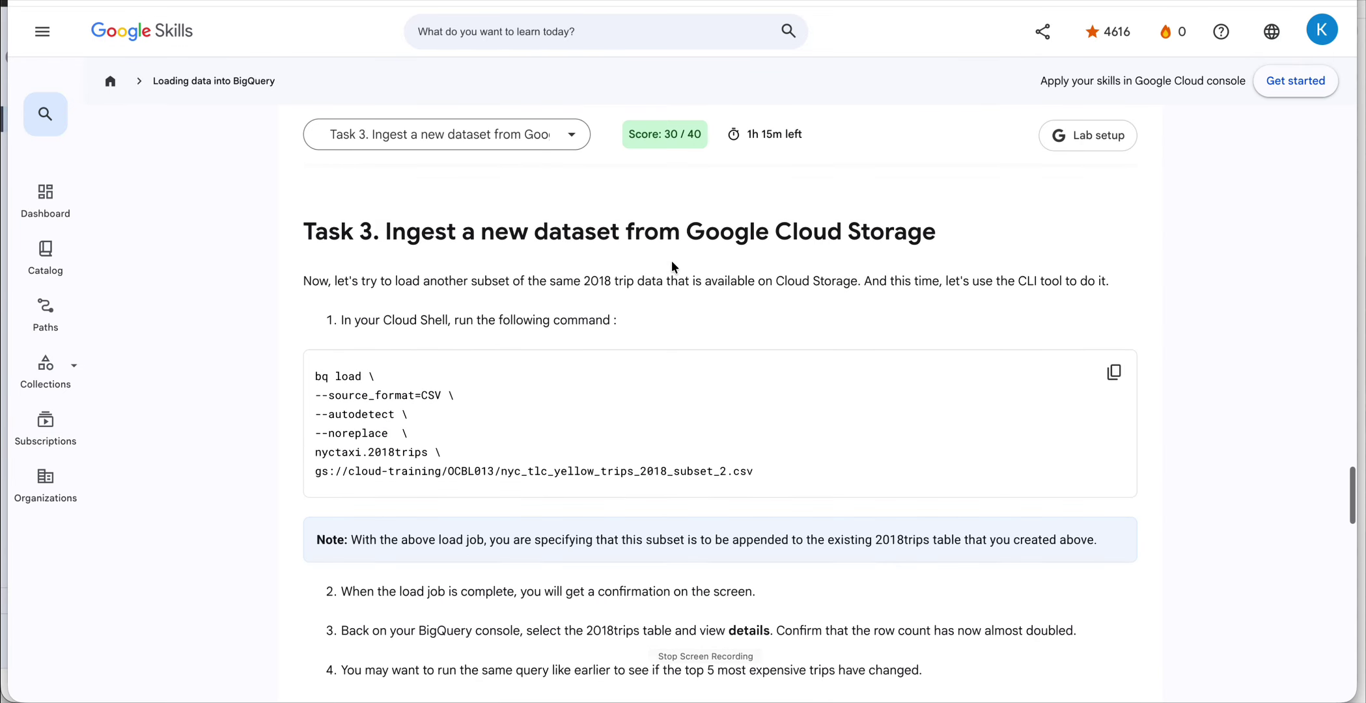
scroll(672, 261, down, 15)
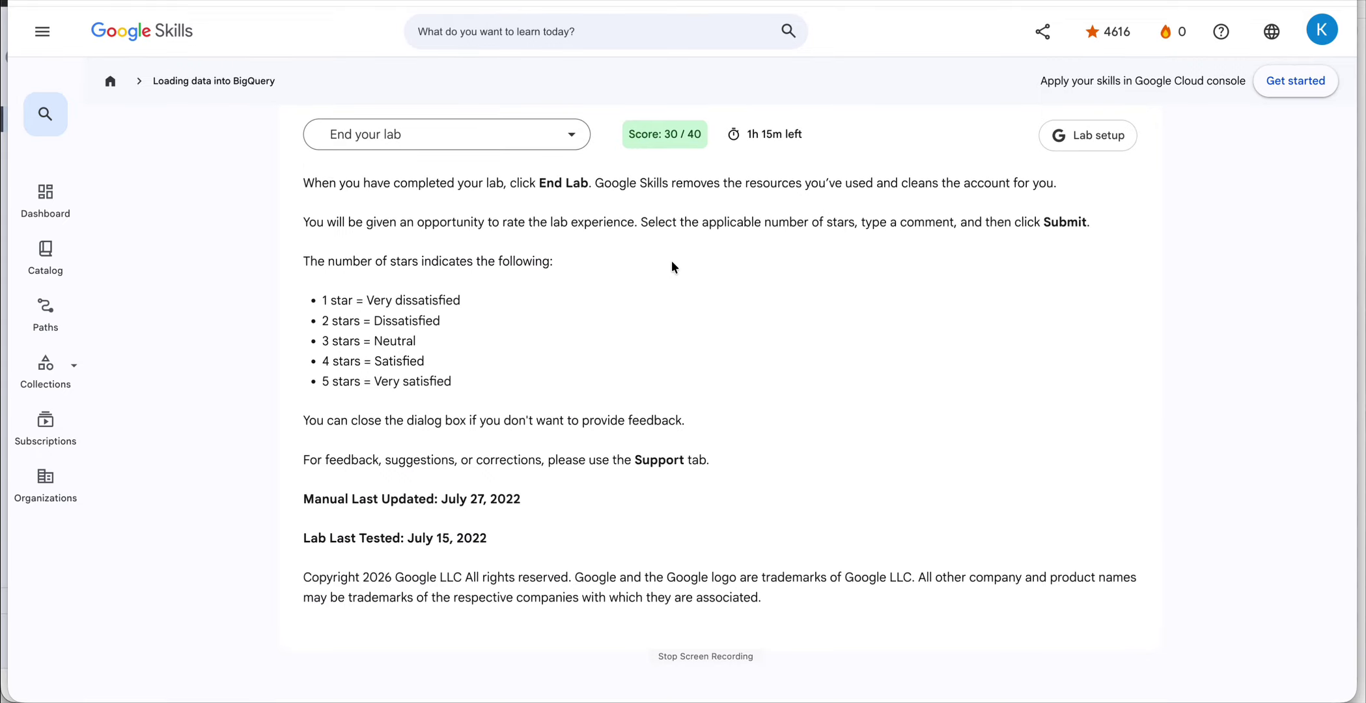
scroll(671, 261, up, 20)
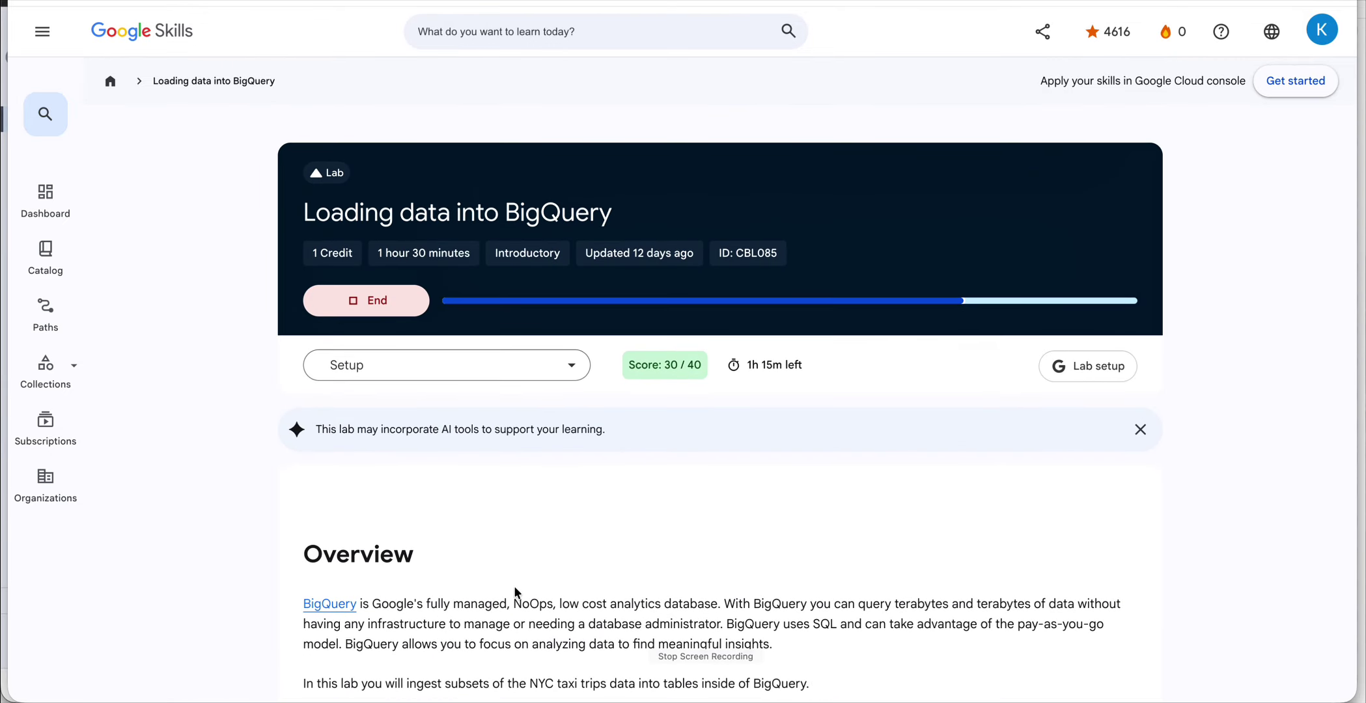
Step: Switch to the BigQuery console and go through the remaining tutorial steps up to End your lab
key(ctrl+Up)
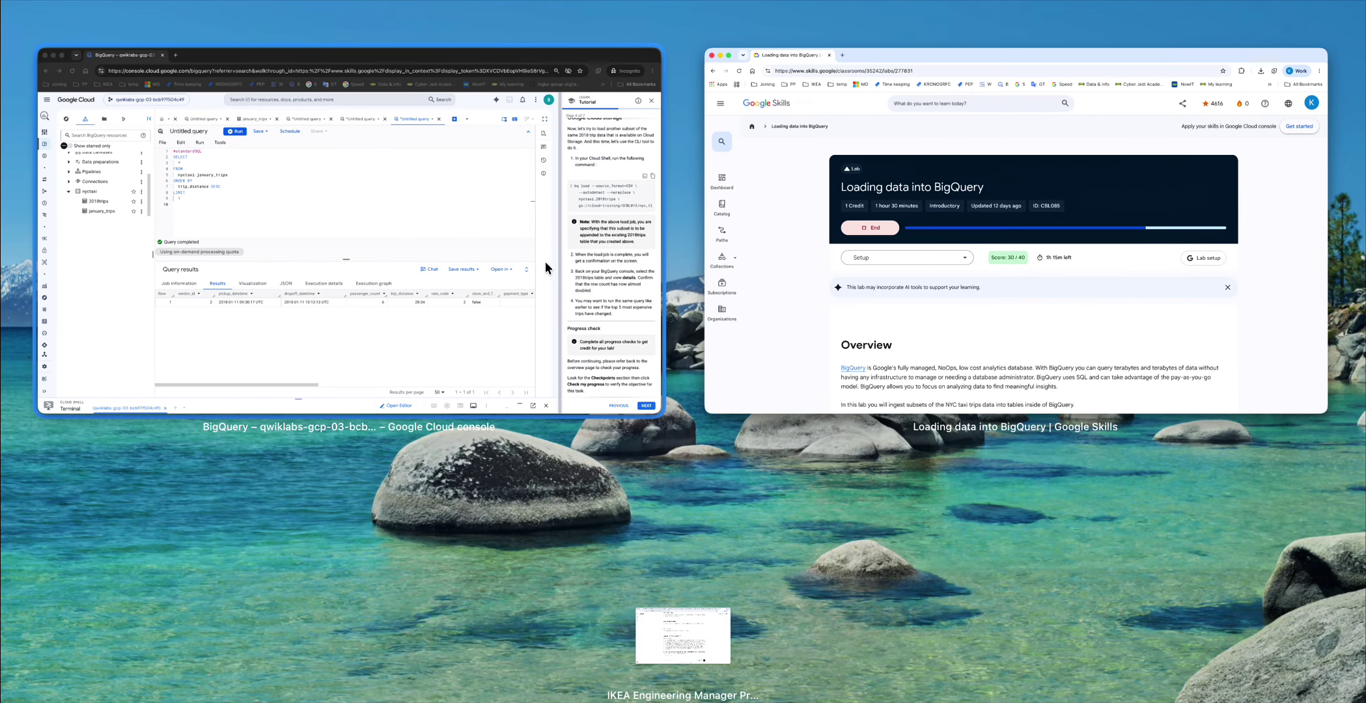
click(546, 268)
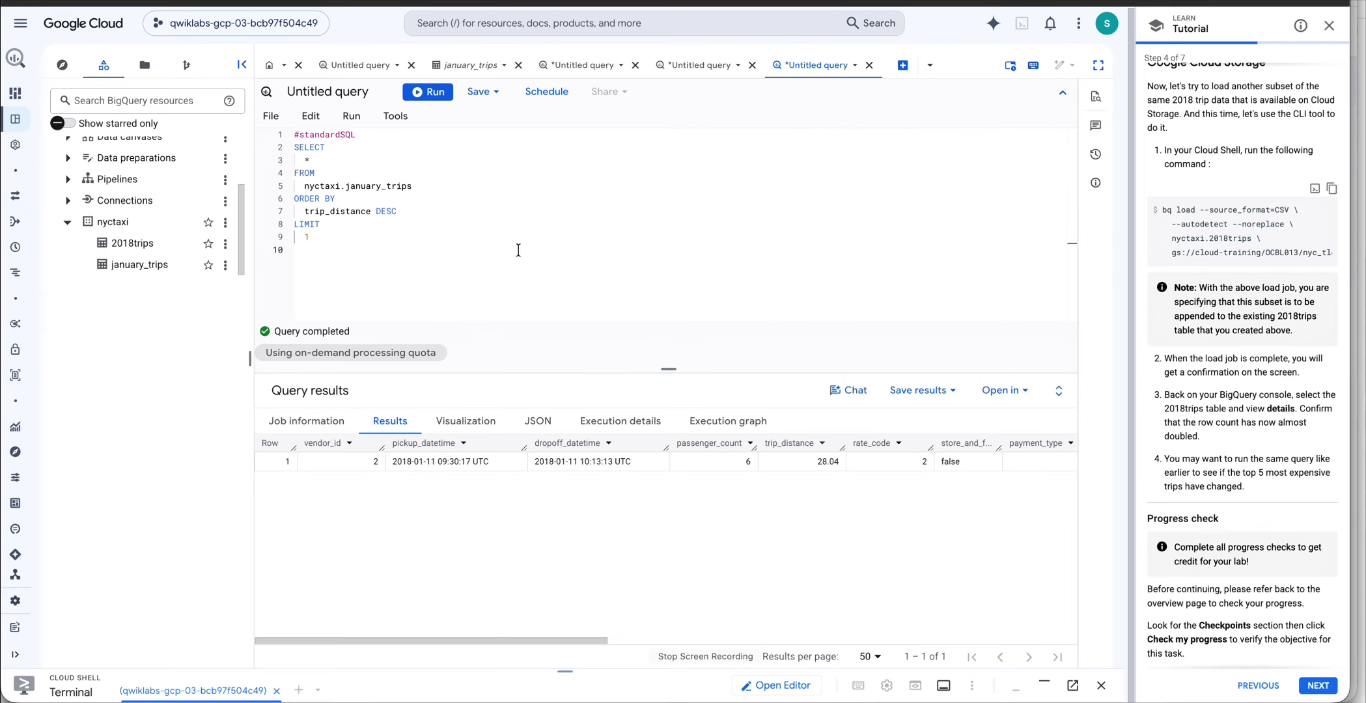
click(1317, 686)
scroll(1224, 194, down, 5)
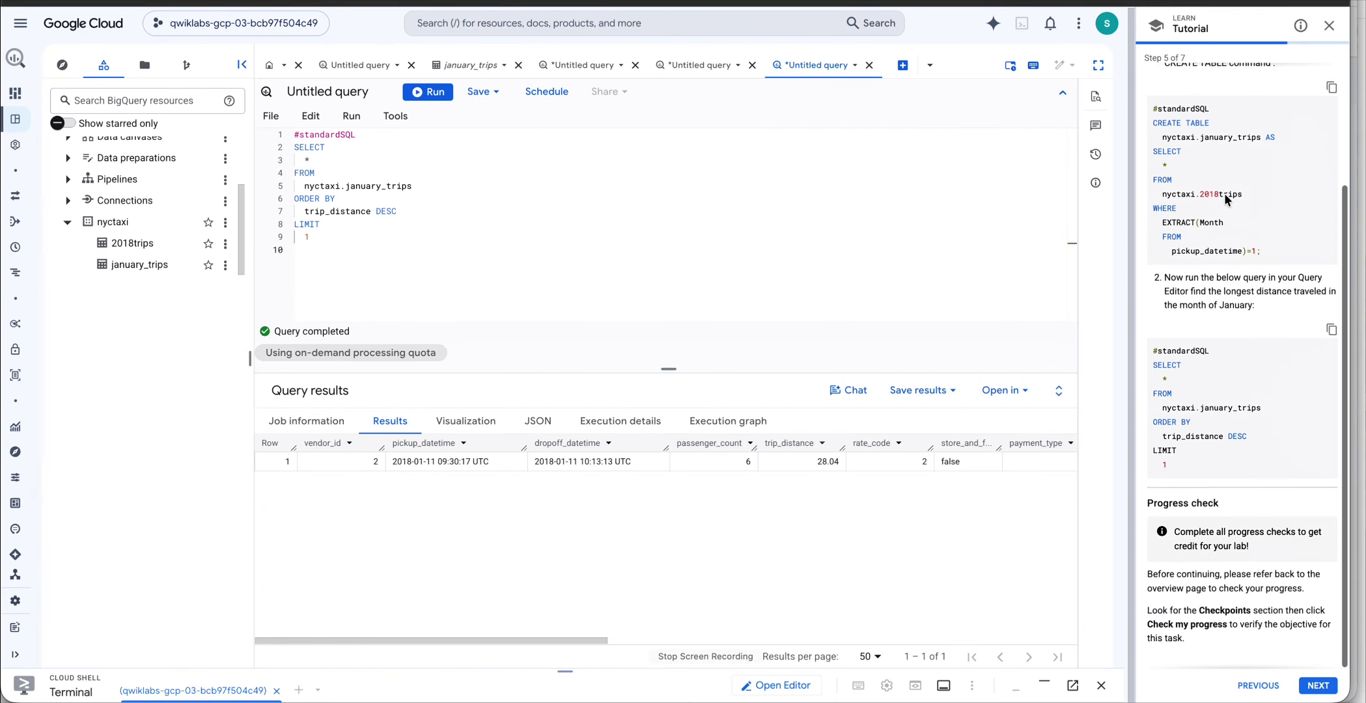
click(1324, 686)
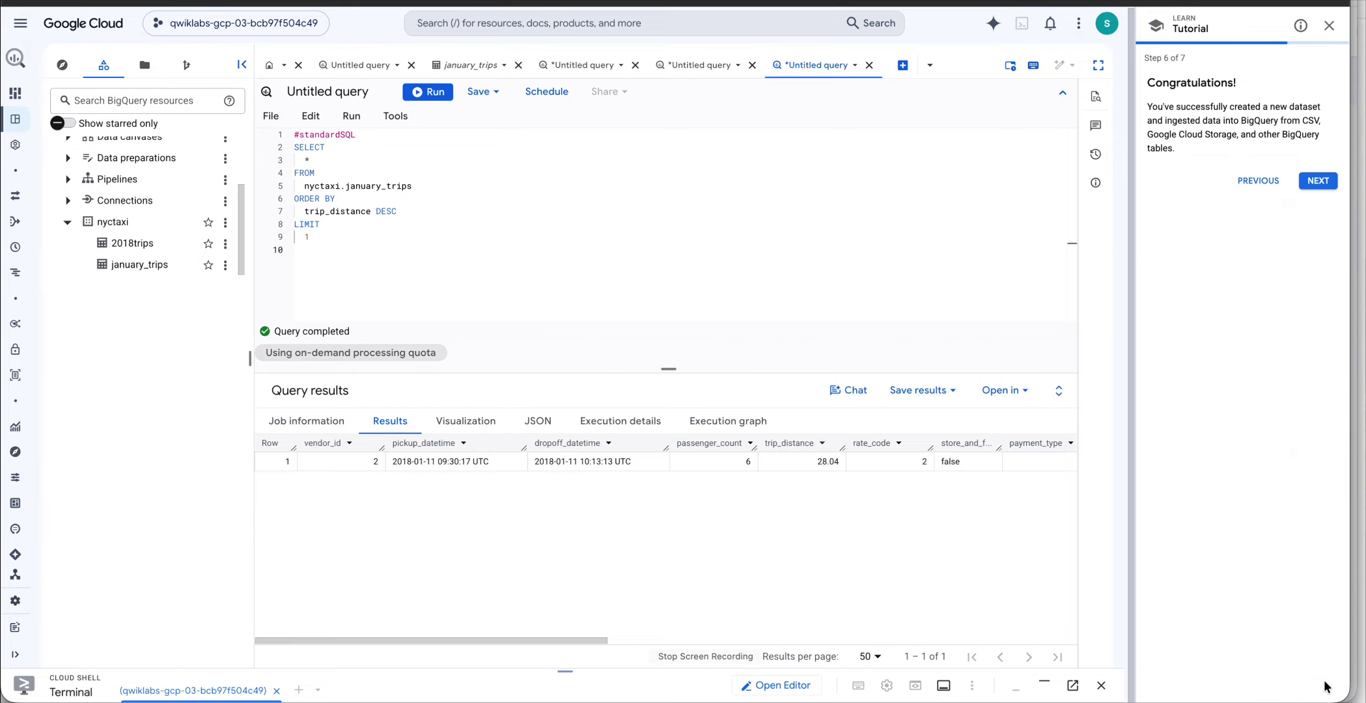
click(1320, 181)
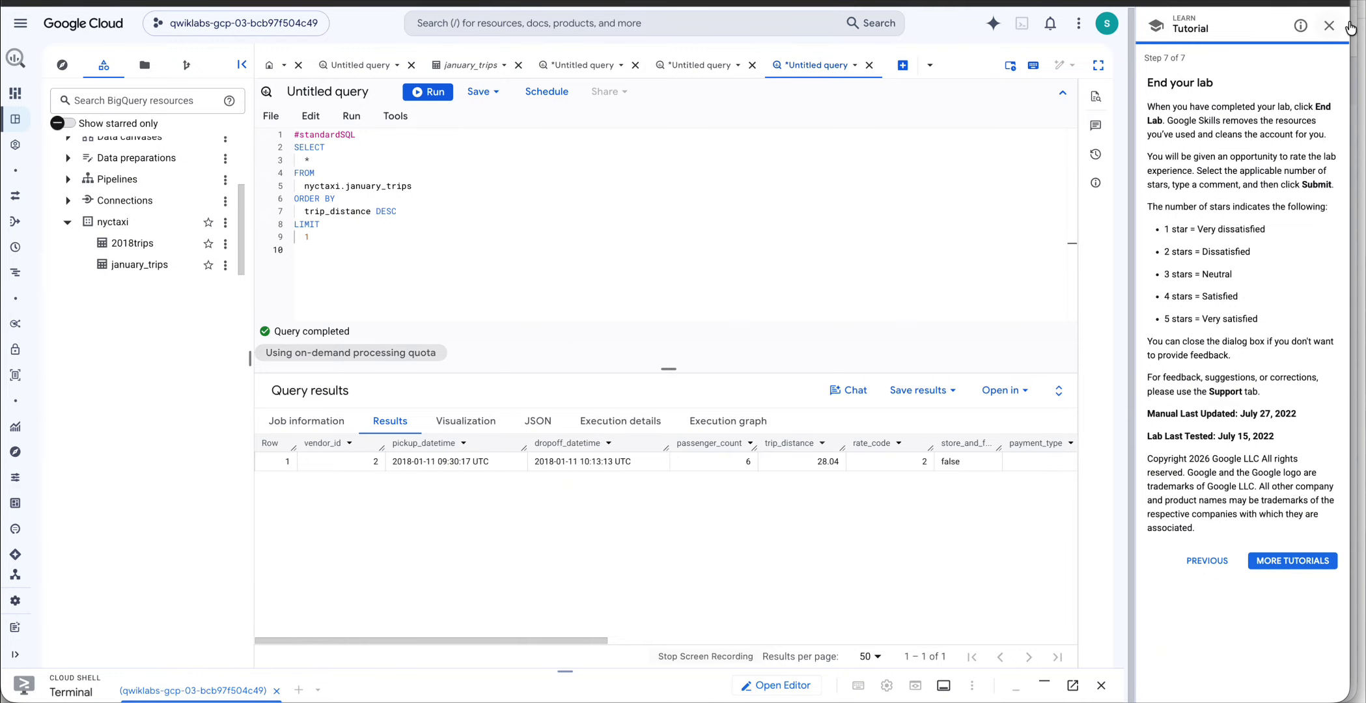
Step: Close the tutorial and Cloud Shell, and leave the BigQuery console without saving the open queries
click(1329, 25)
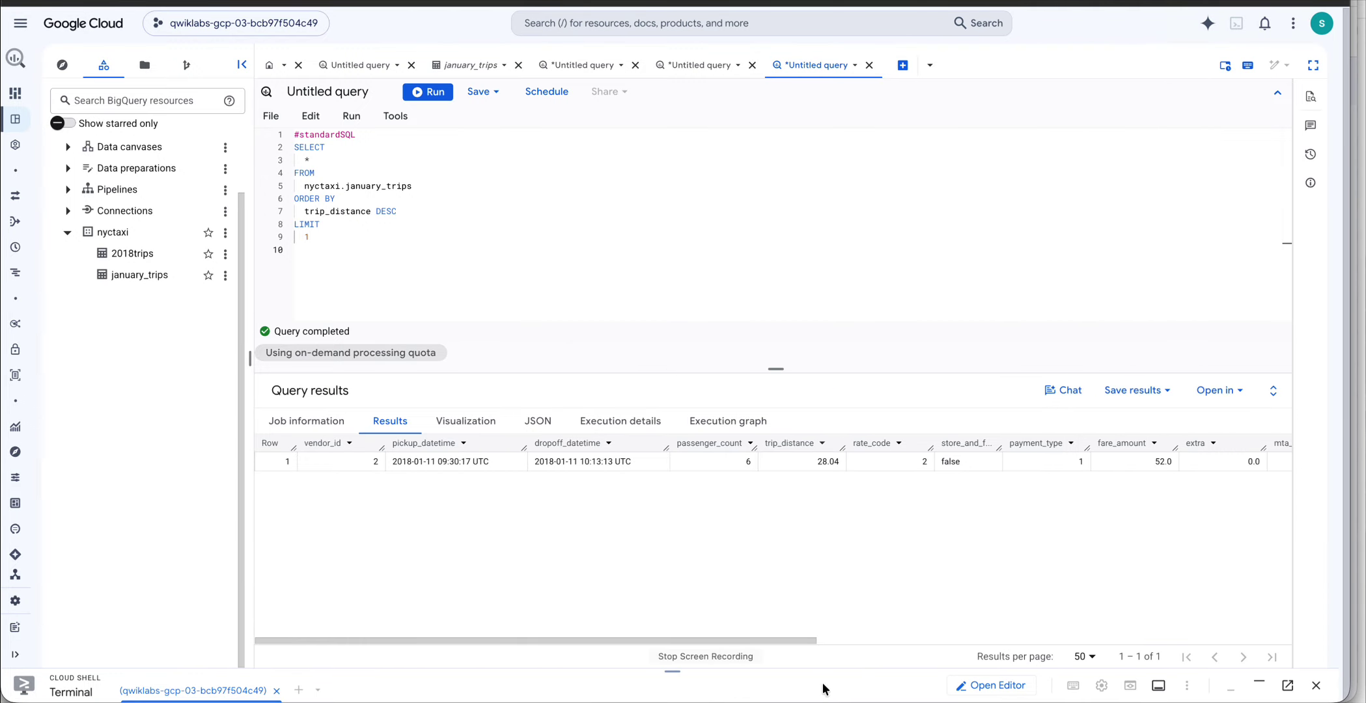
click(1316, 685)
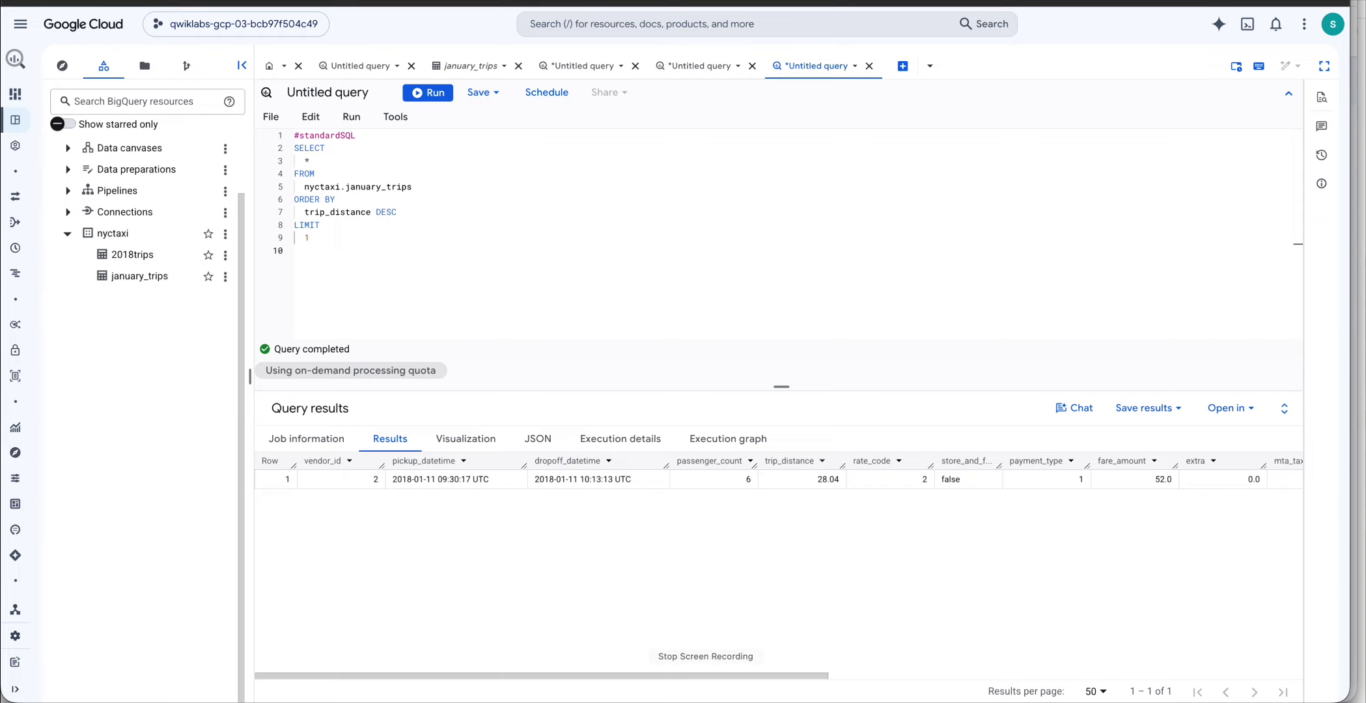
key(super+w)
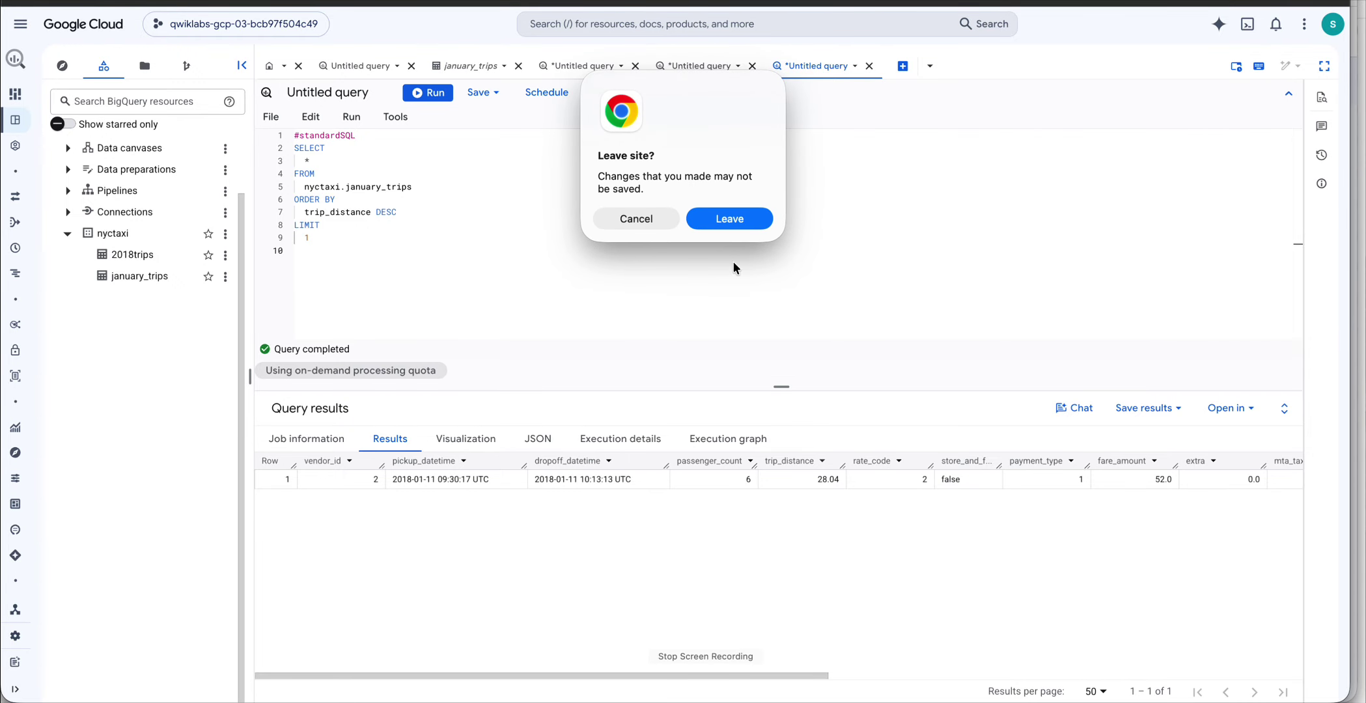
click(742, 218)
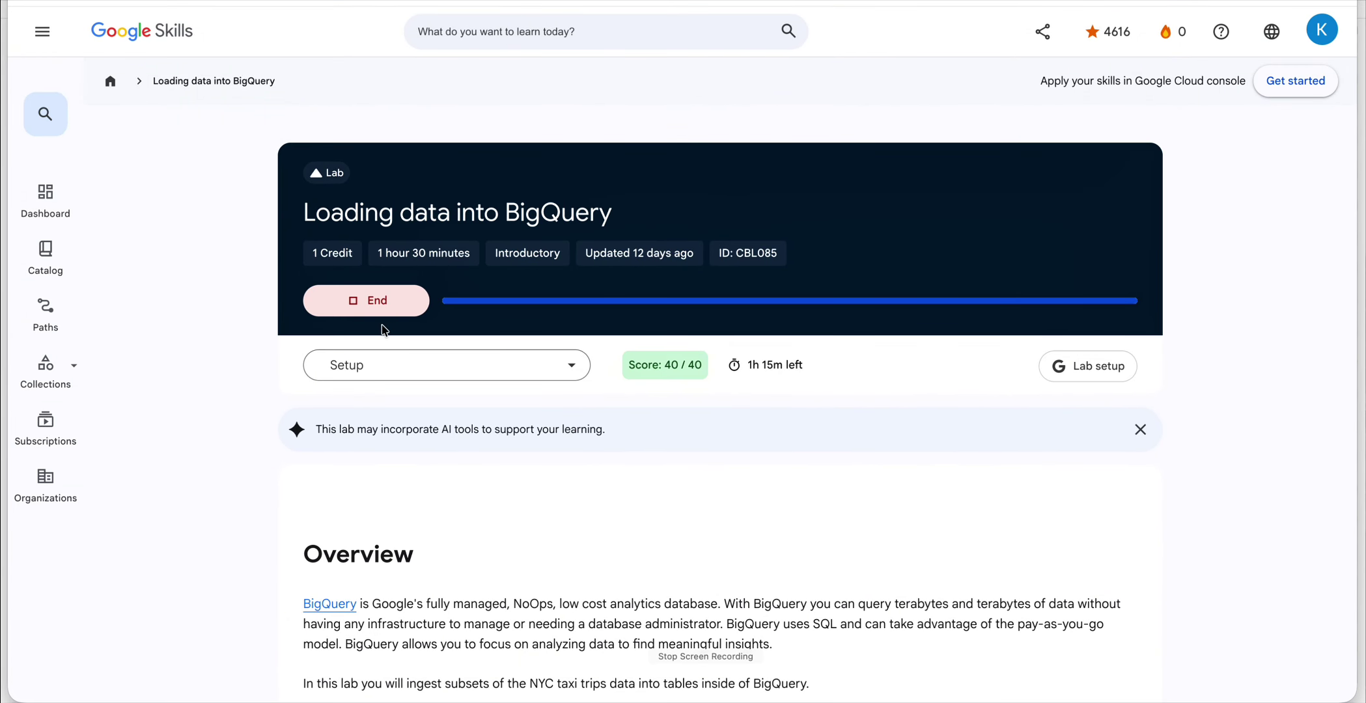
Step: End the Loading data into BigQuery lab and submit a five-star rating
click(379, 306)
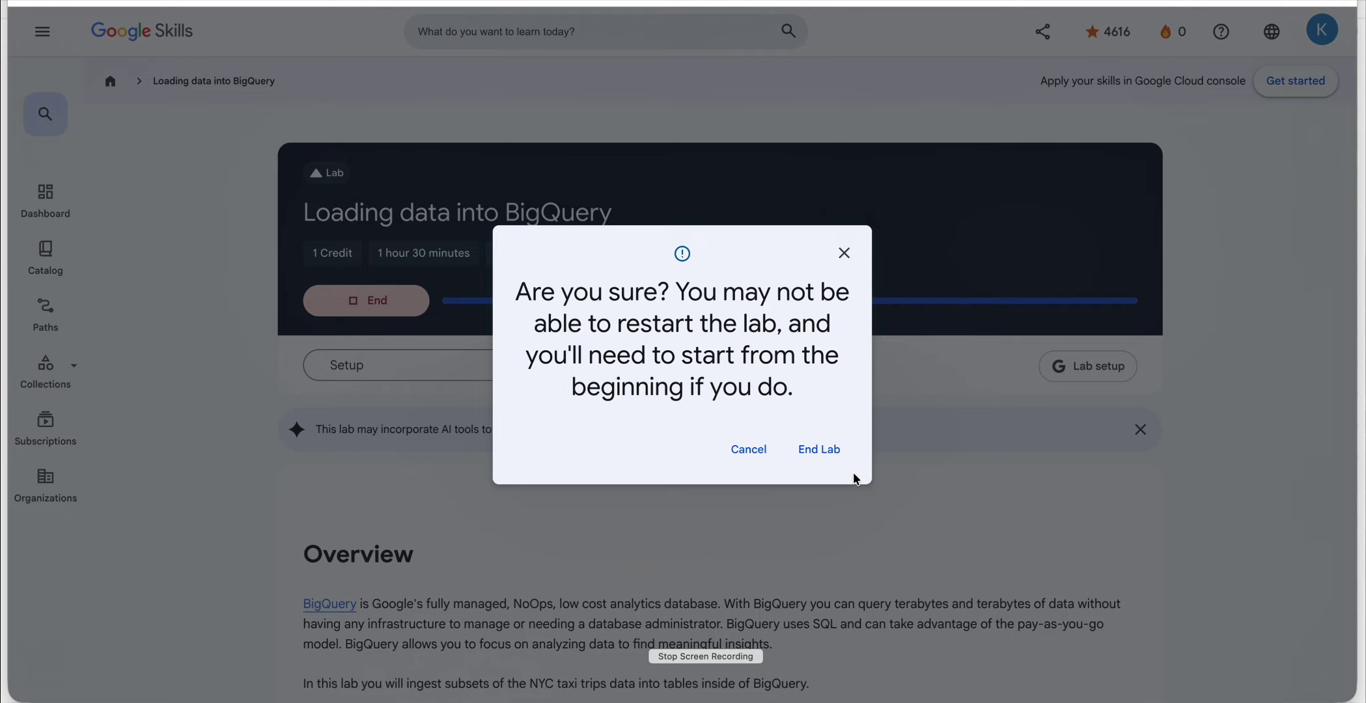
click(827, 450)
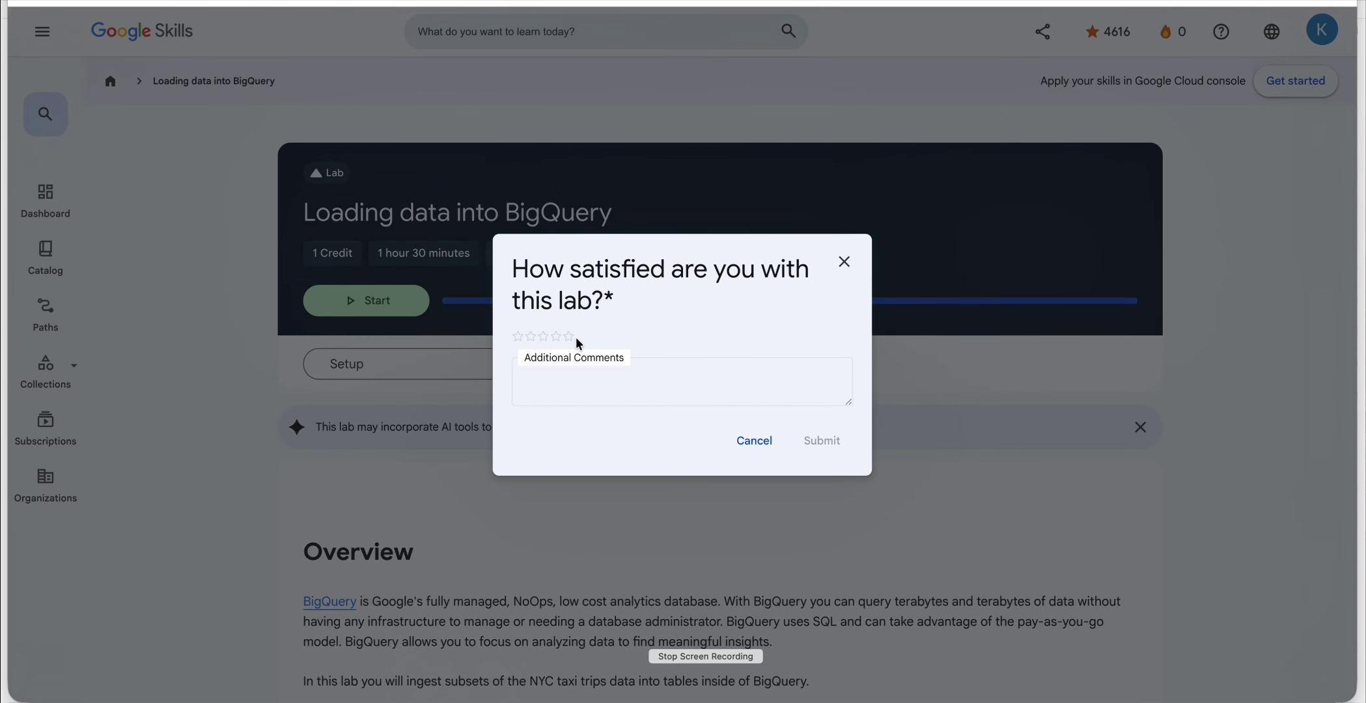
click(570, 337)
click(823, 442)
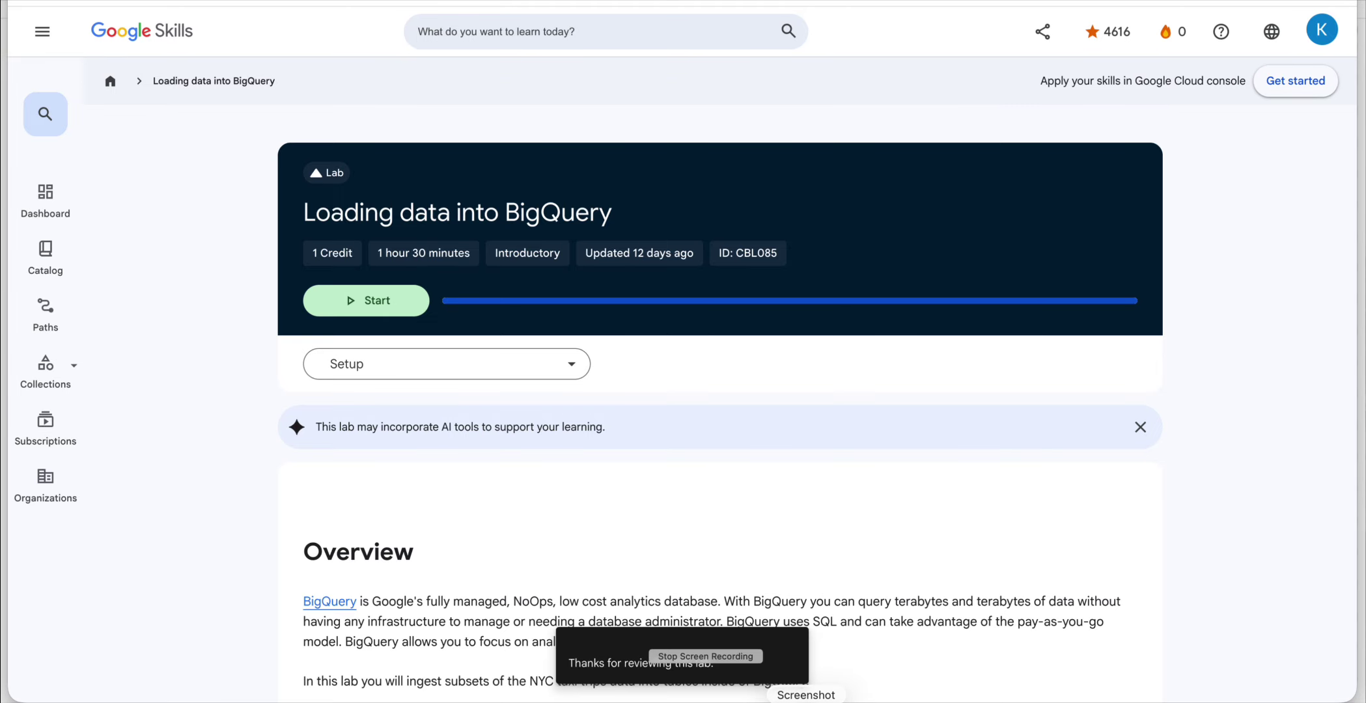
click(806, 700)
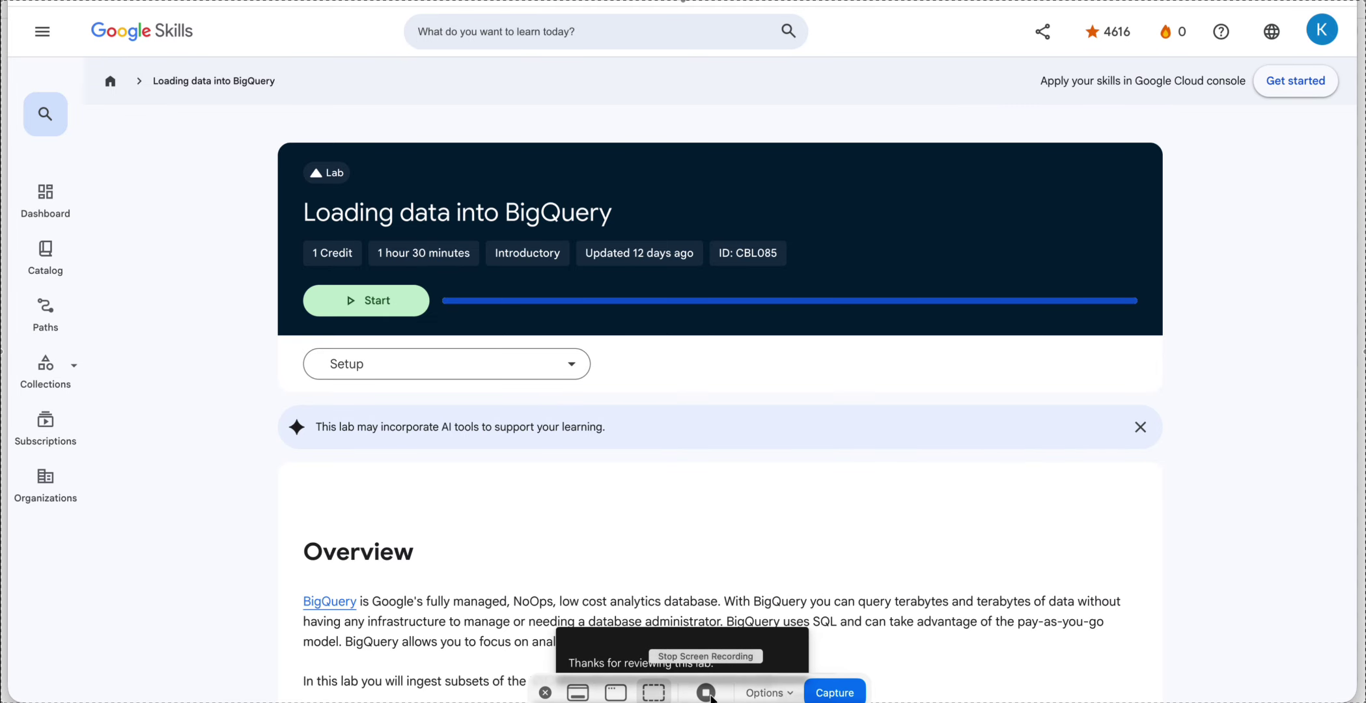